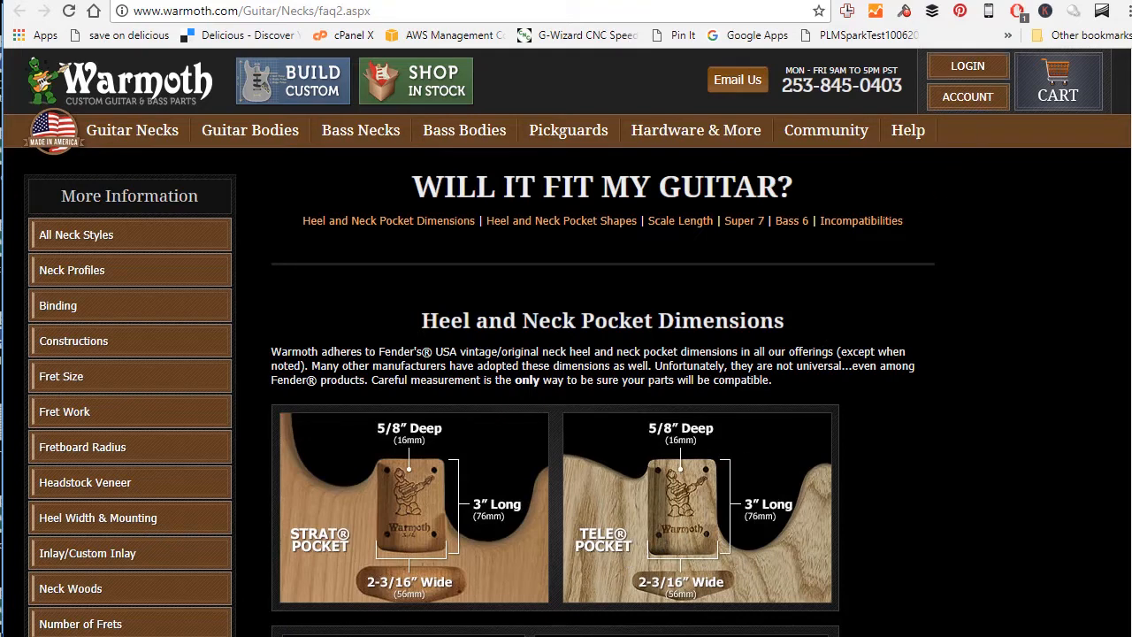
Step: Switch to Rhinoceros and draw a 2.1875-inch square starting at the lower-left corner of the neck pocket rectangle
left_click(1040, 1)
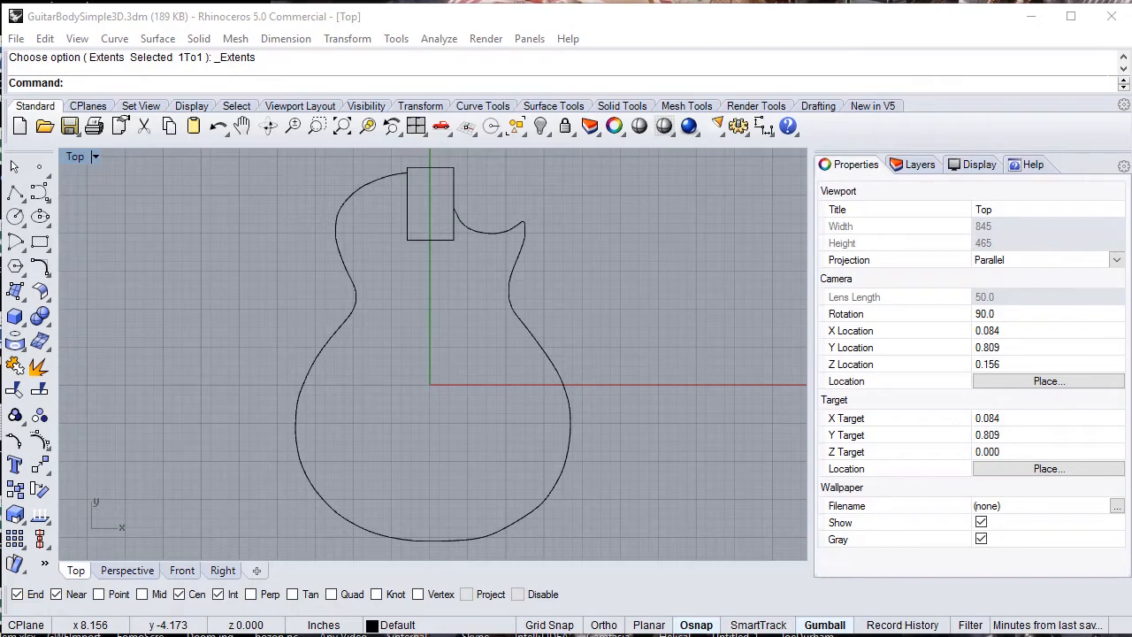
left_click(39, 243)
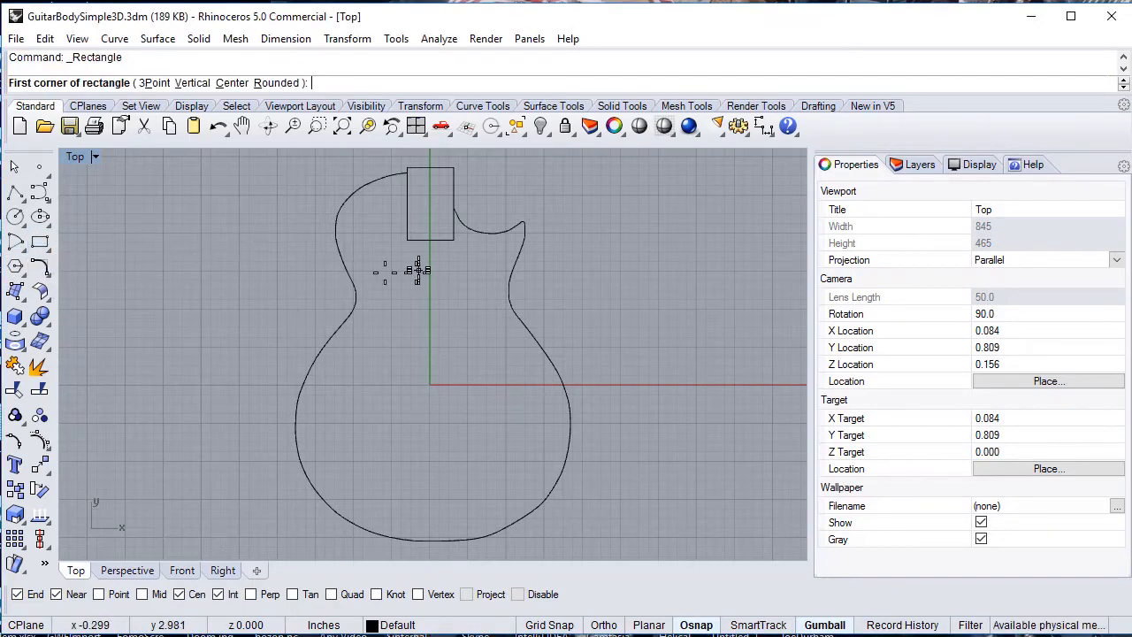
left_click(407, 240)
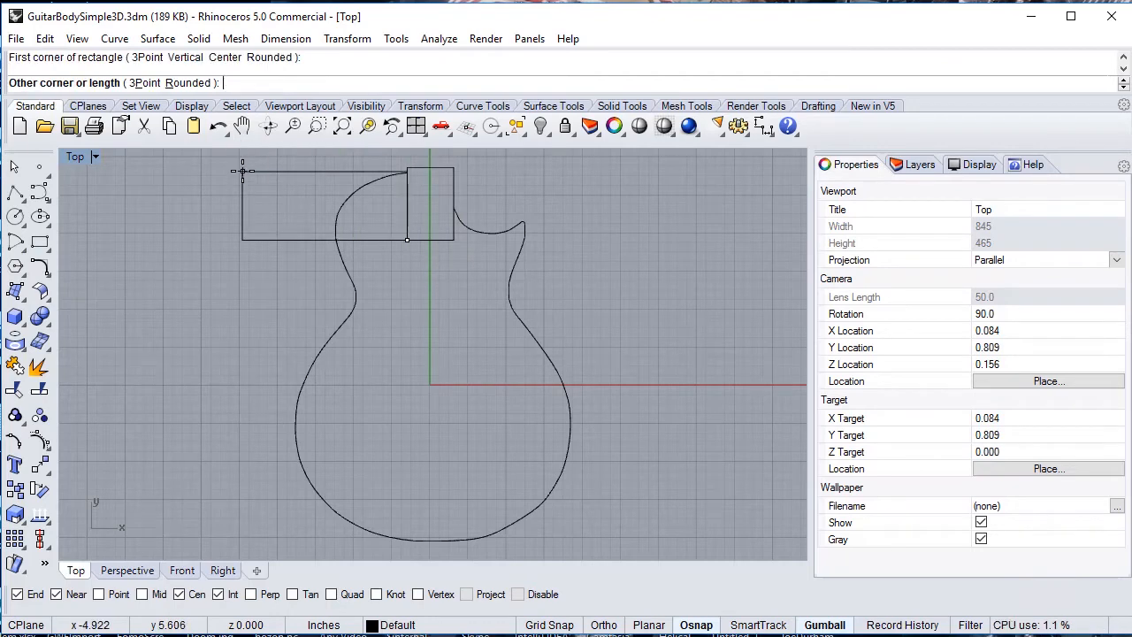
type("2.1")
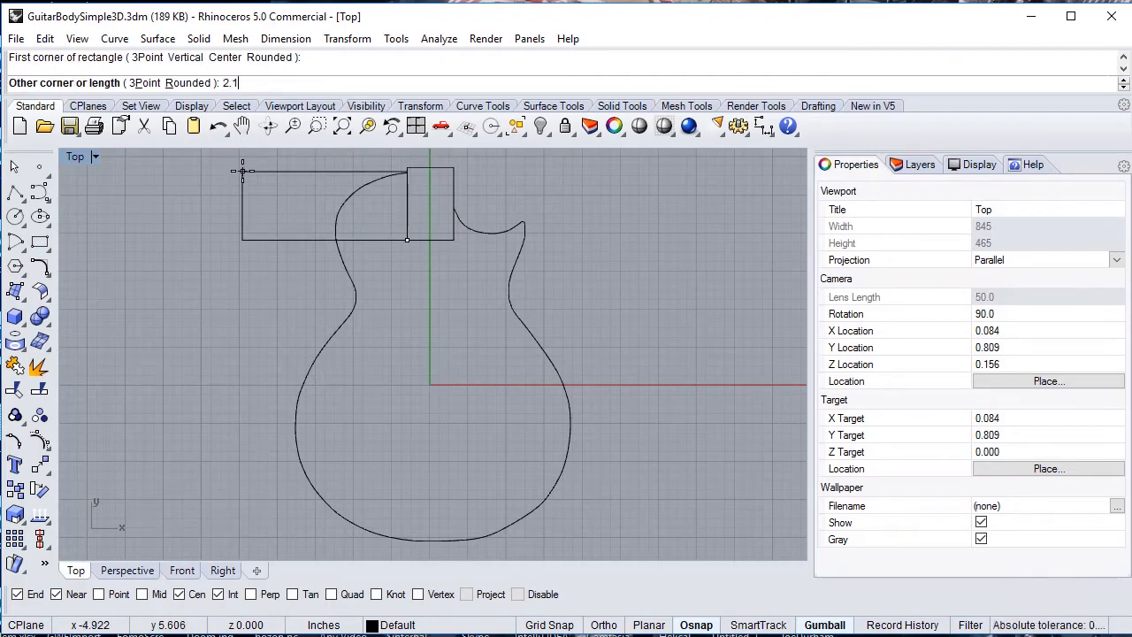
type("875")
key("Return")
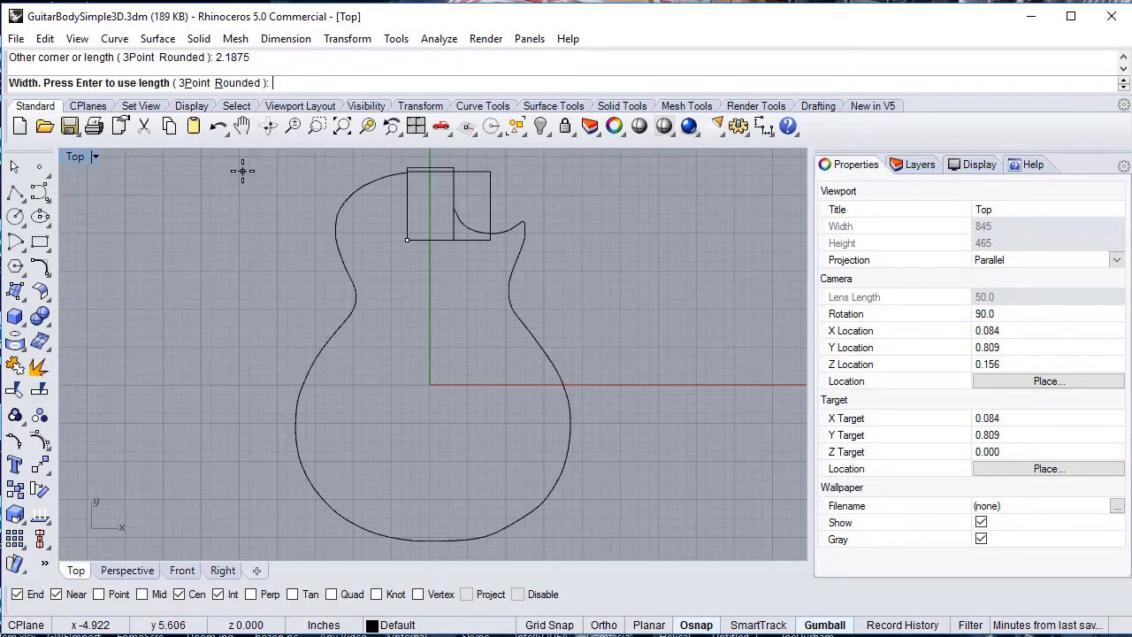
key("Return")
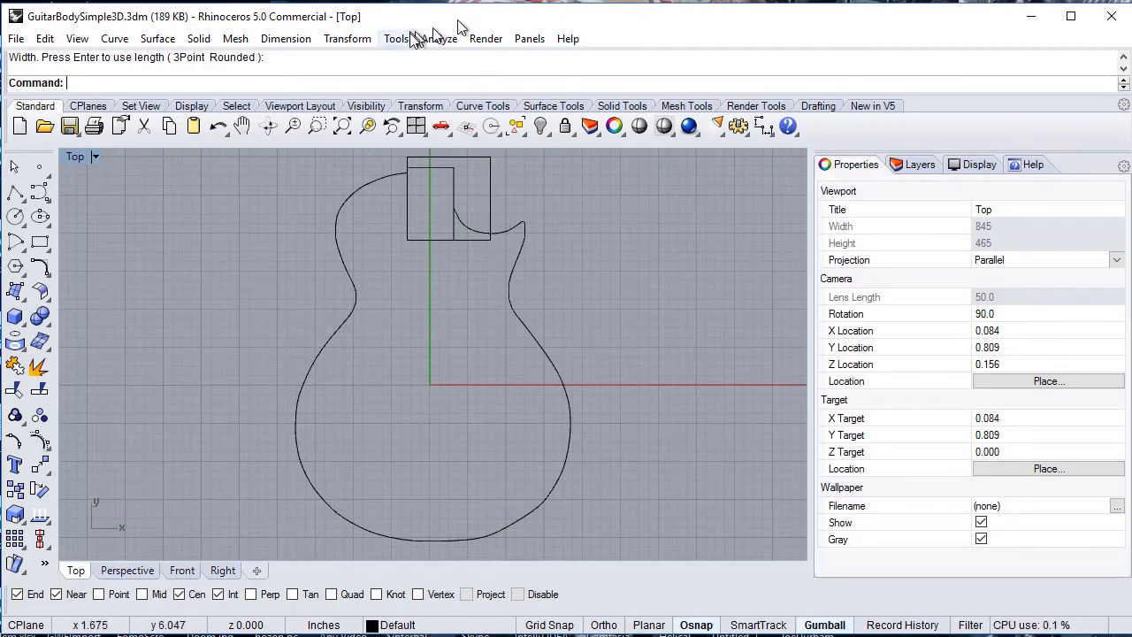
Step: Scale the body outline and neck pocket in 2D from the pocket's lower-left corner, matching the pocket's width to the 2.1875-inch square
left_click(363, 39)
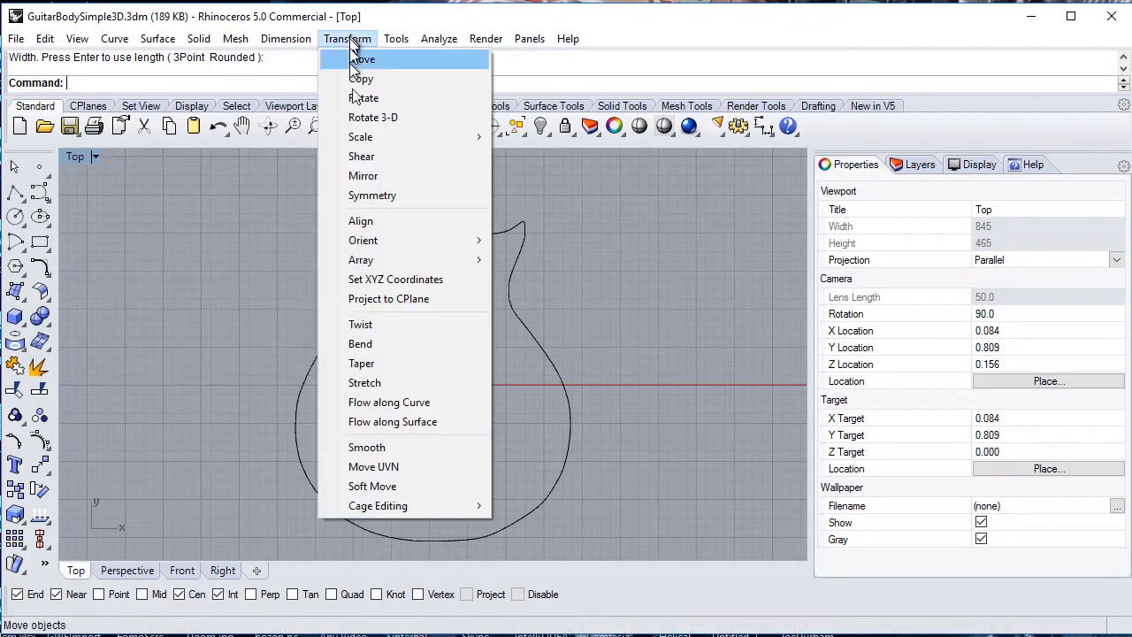
mouse_move(360, 138)
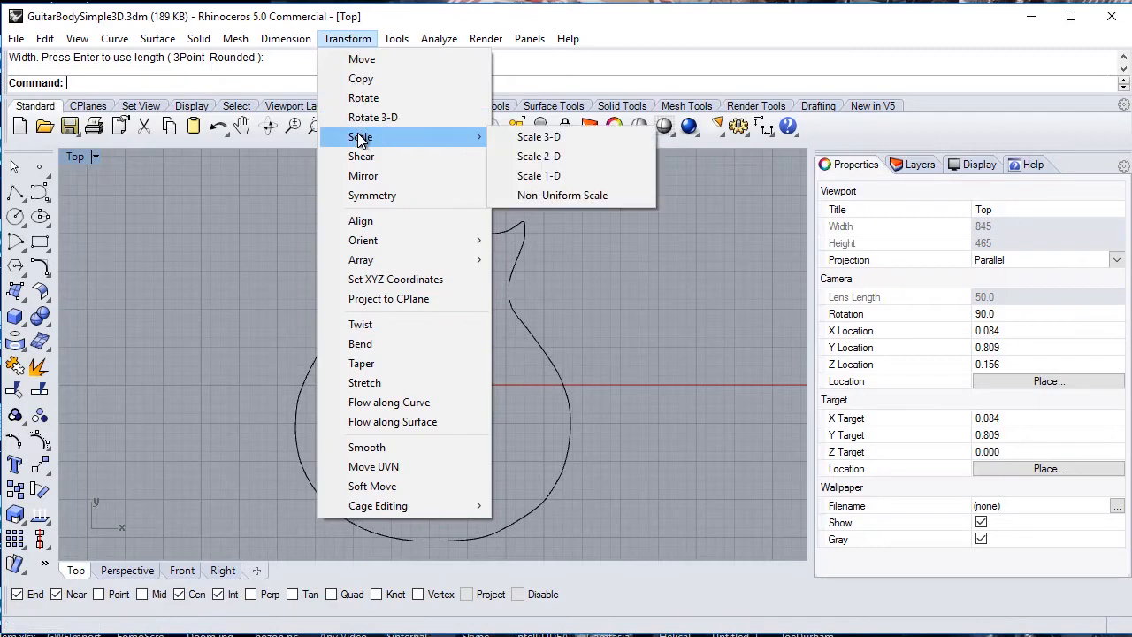
left_click(601, 163)
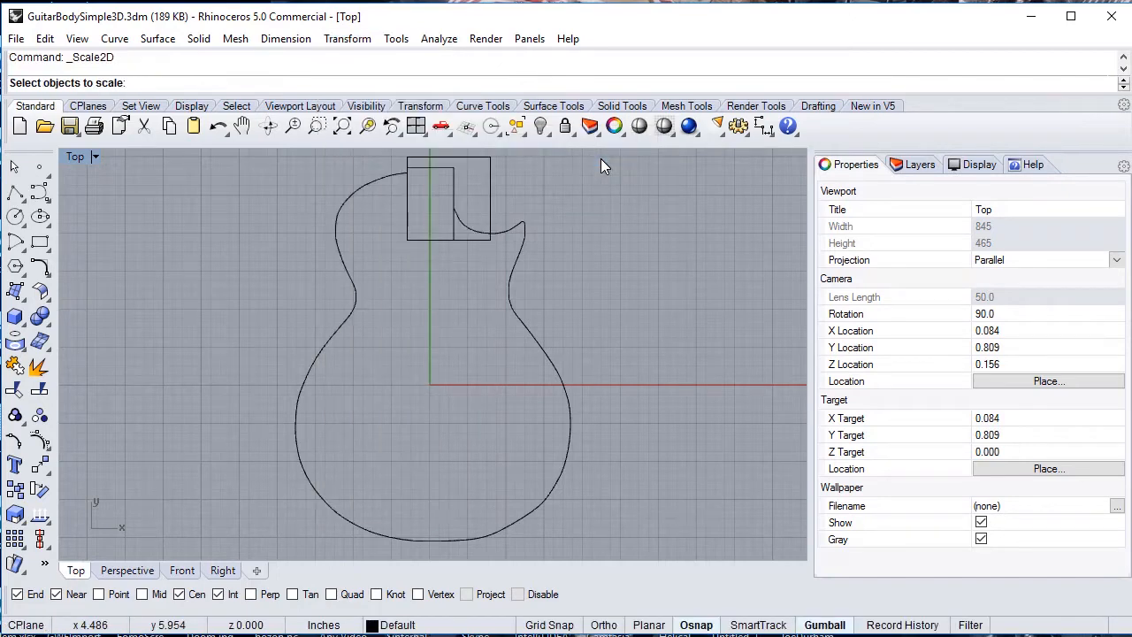
left_click(346, 271)
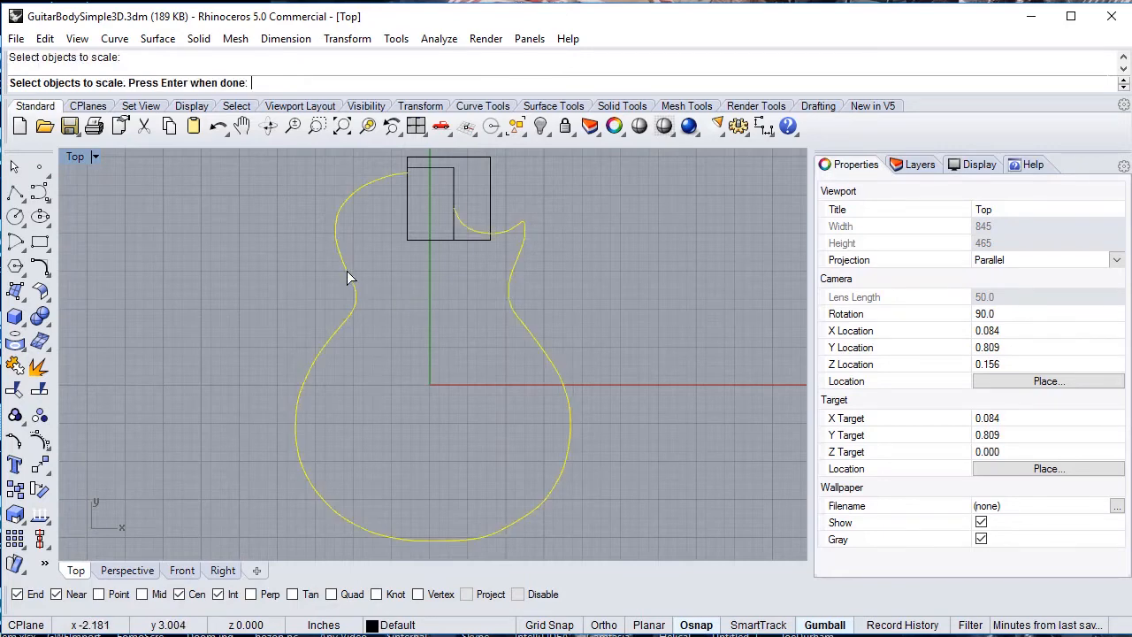
left_click(452, 197)
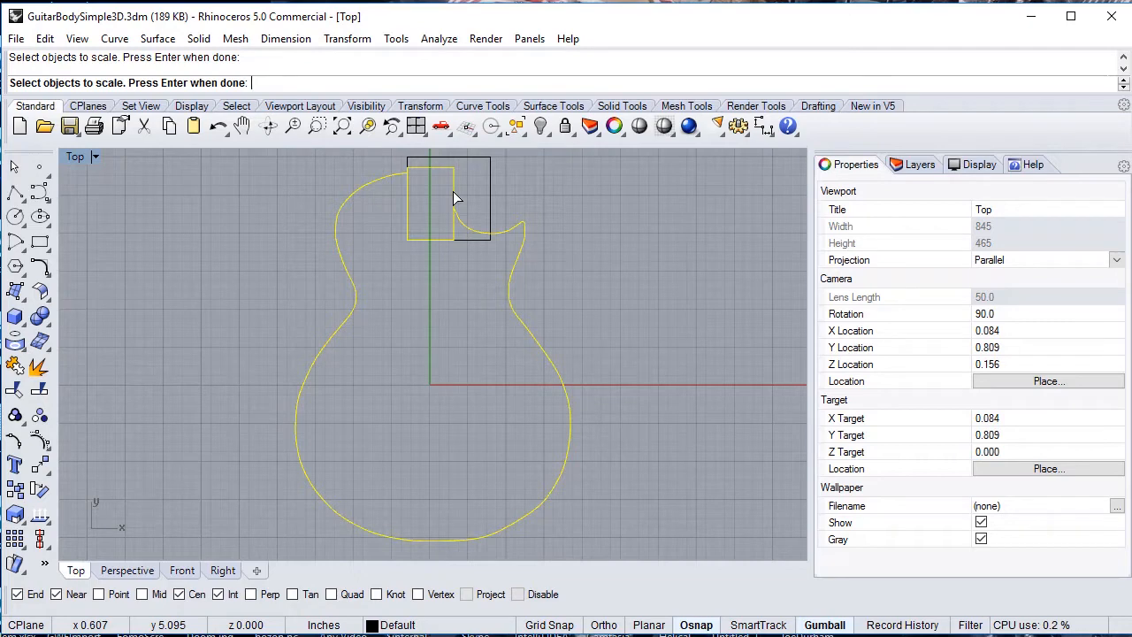
key("Return")
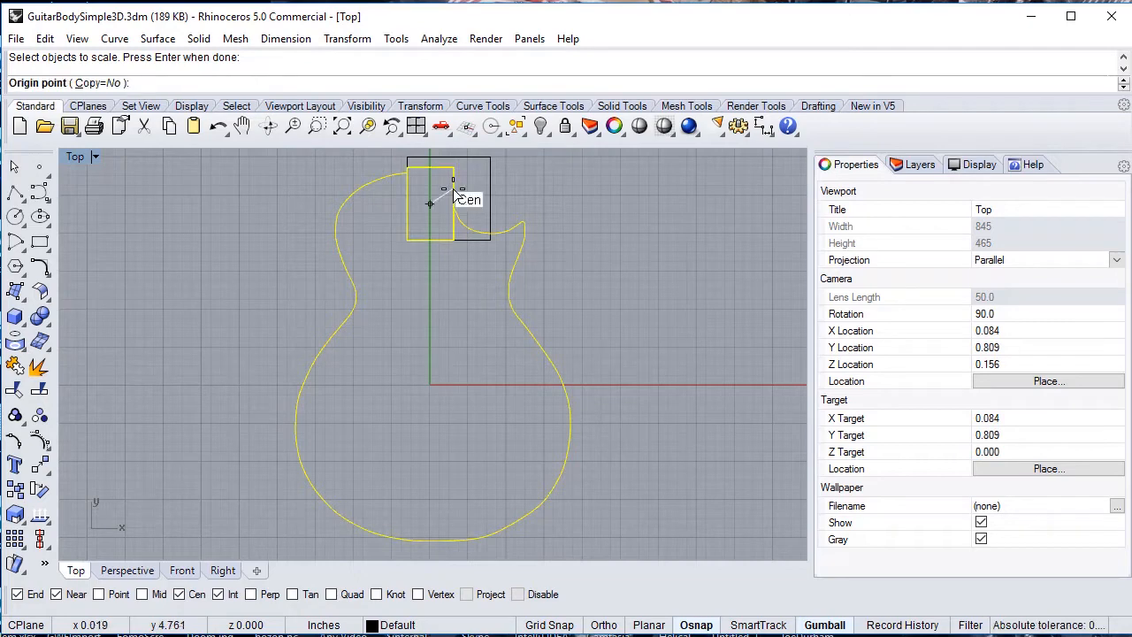
left_click(407, 239)
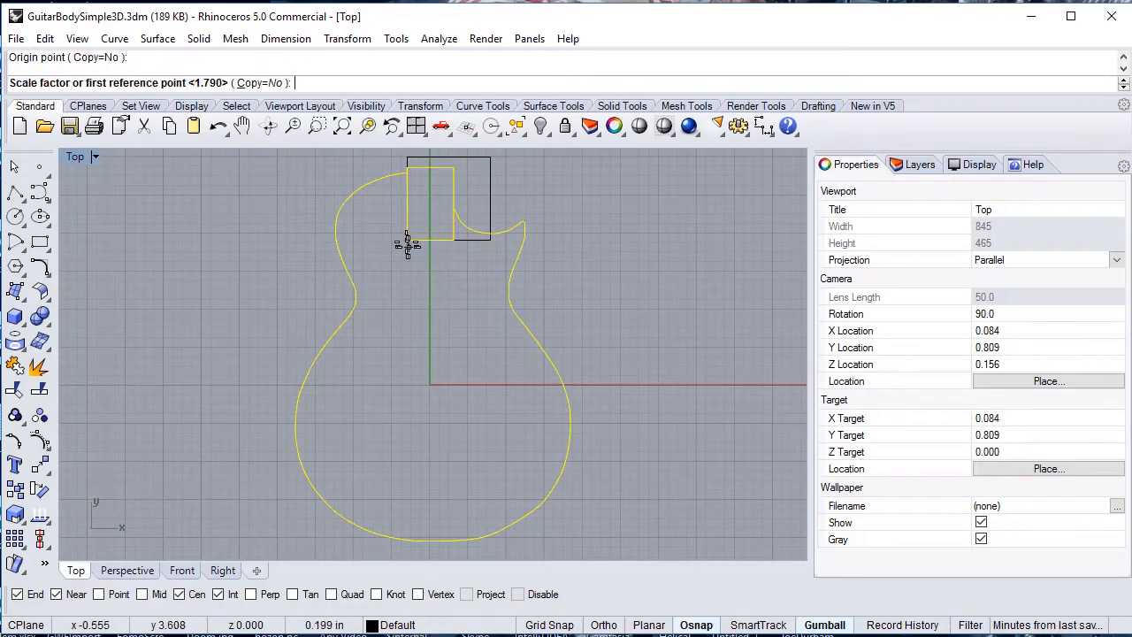
left_click(452, 239)
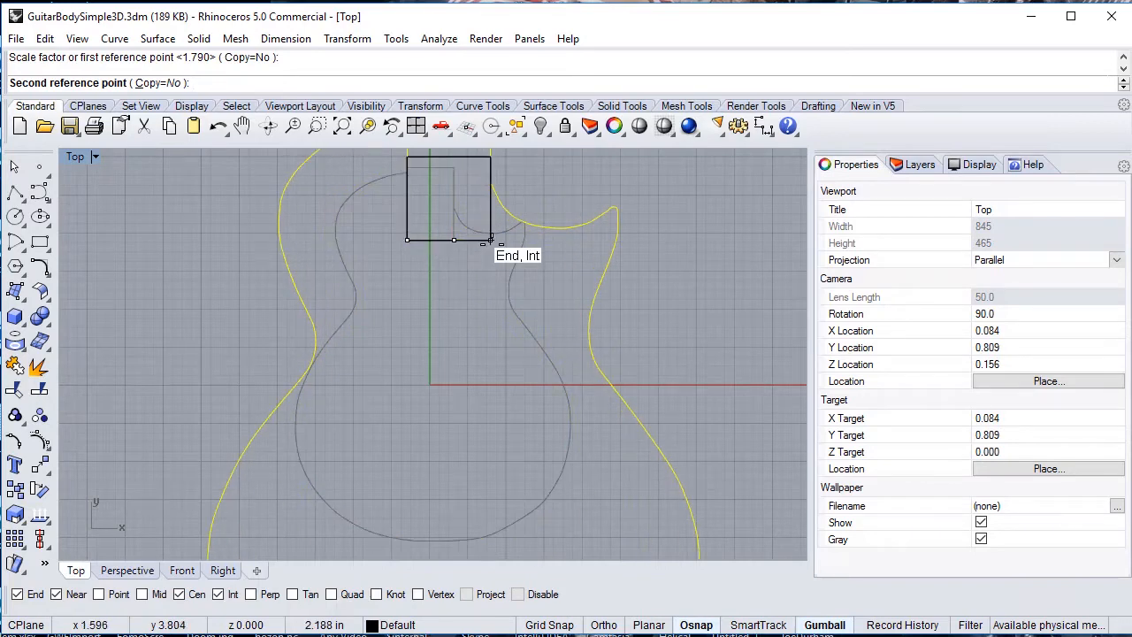
left_click(491, 239)
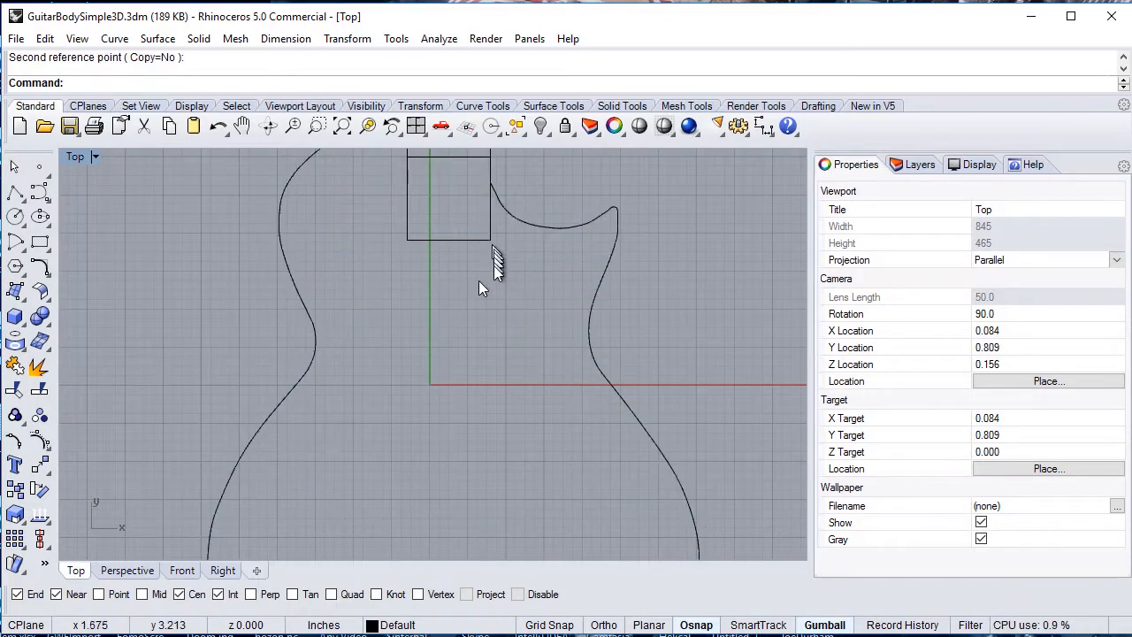
Step: Delete the 2.1875-inch reference square, keeping the scaled neck pocket rectangle
left_click(342, 137)
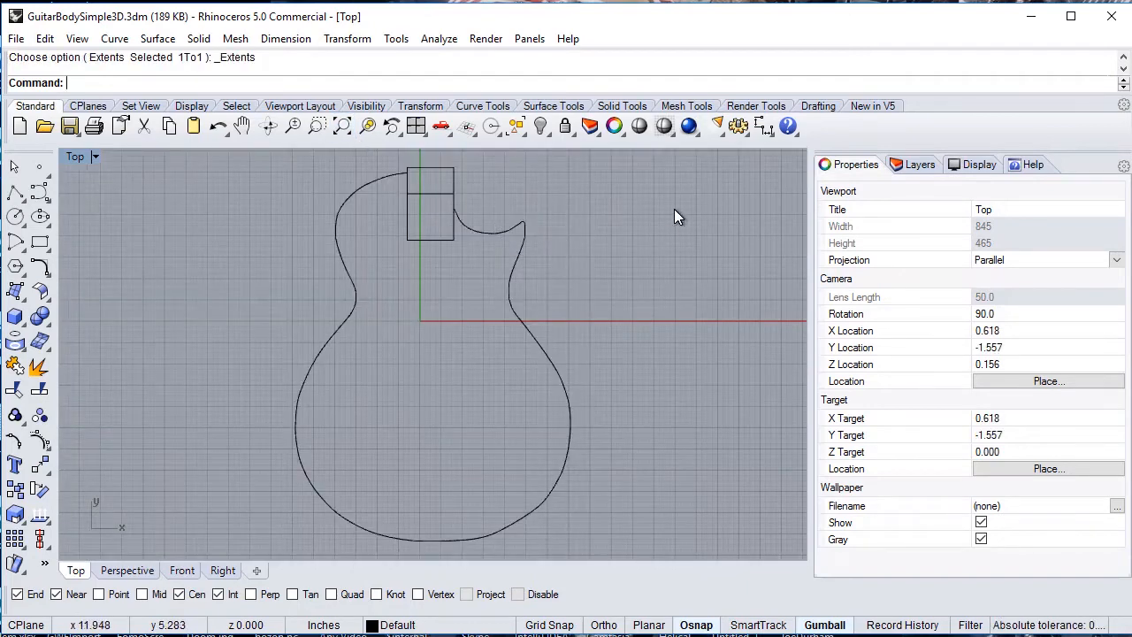
left_click(424, 193)
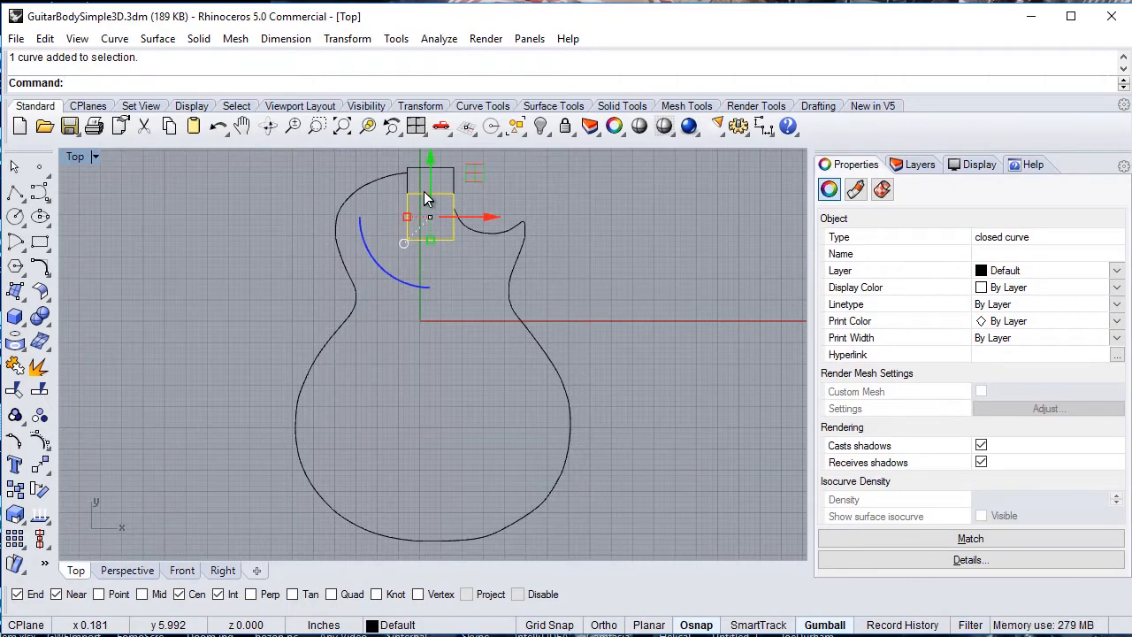
key("Delete")
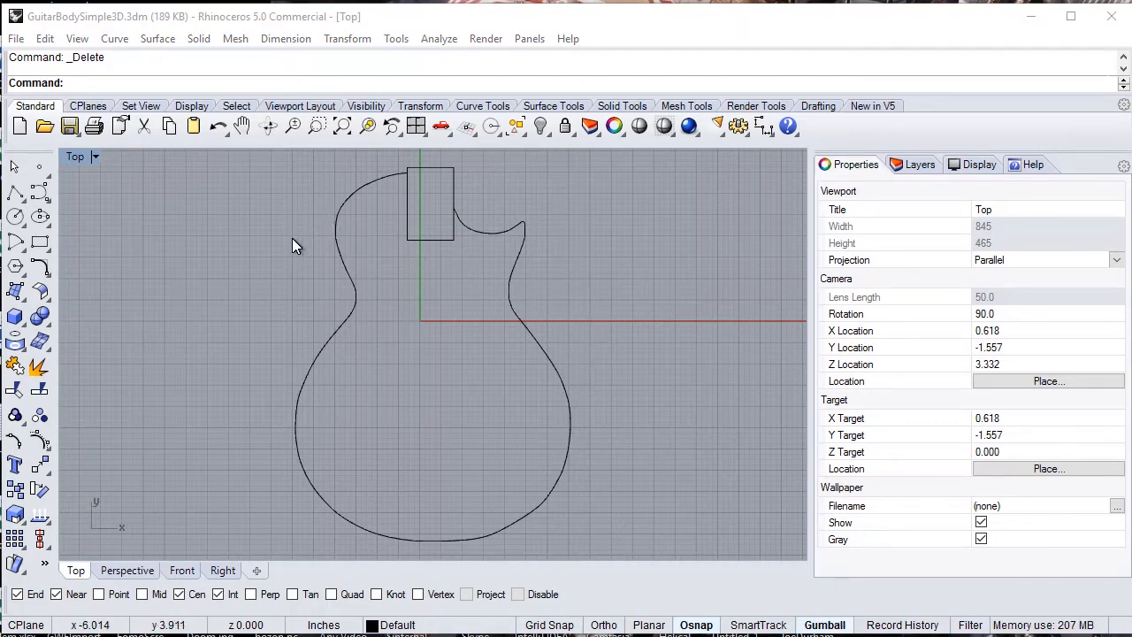
Step: Draw a rectangle across the neck gap with opposite corners on the two open ends of the body outline
left_click(41, 245)
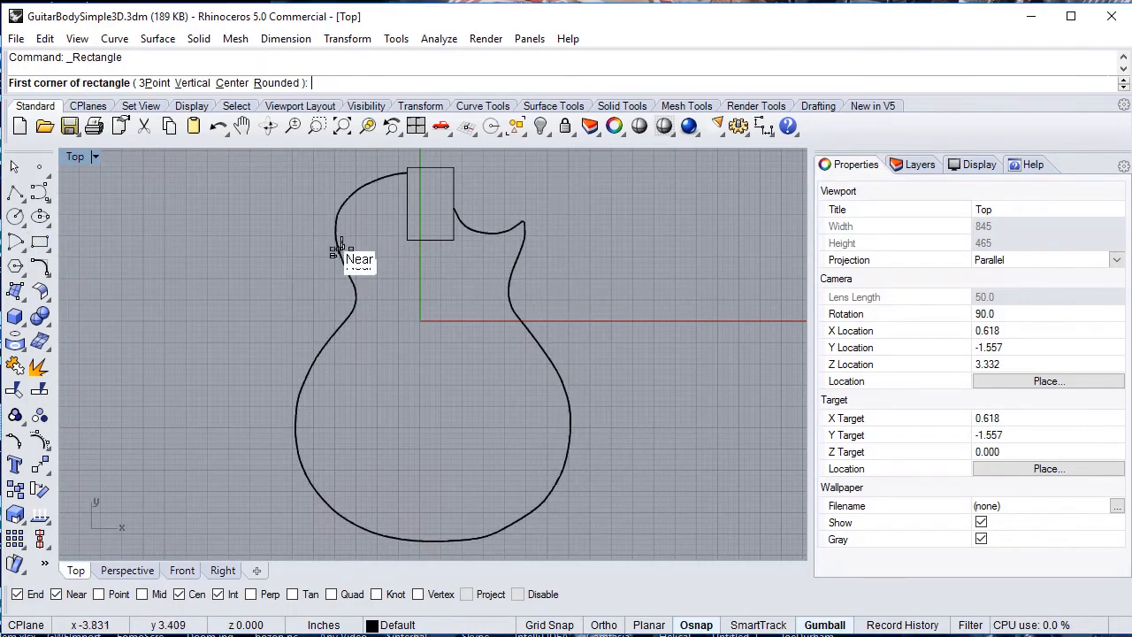
left_click(453, 205)
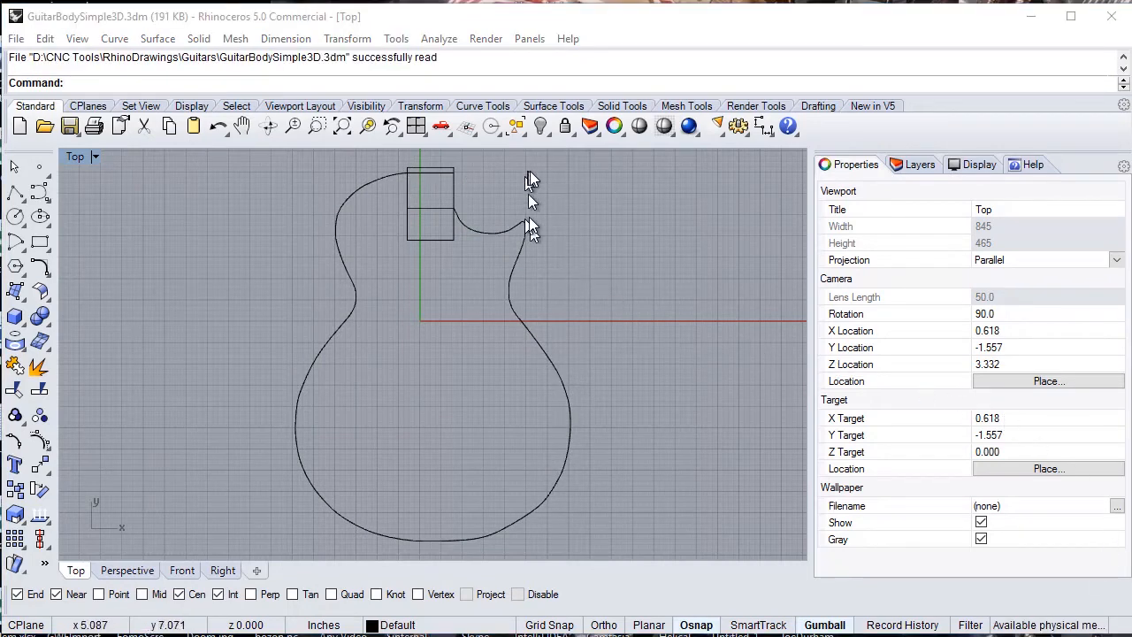
left_click(429, 208)
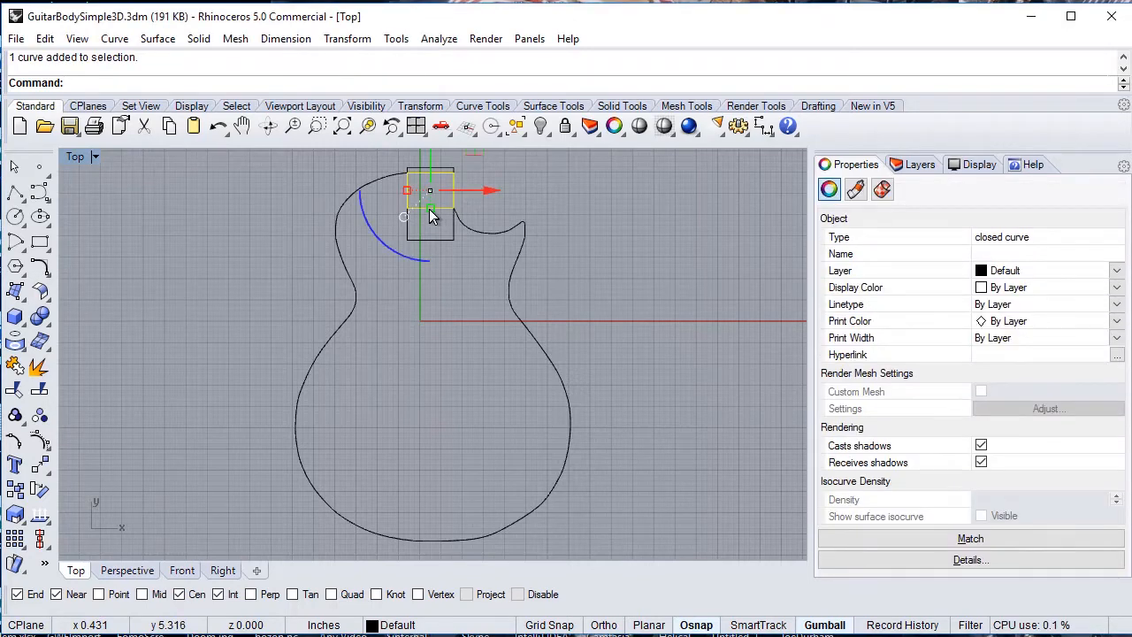
left_click(667, 229)
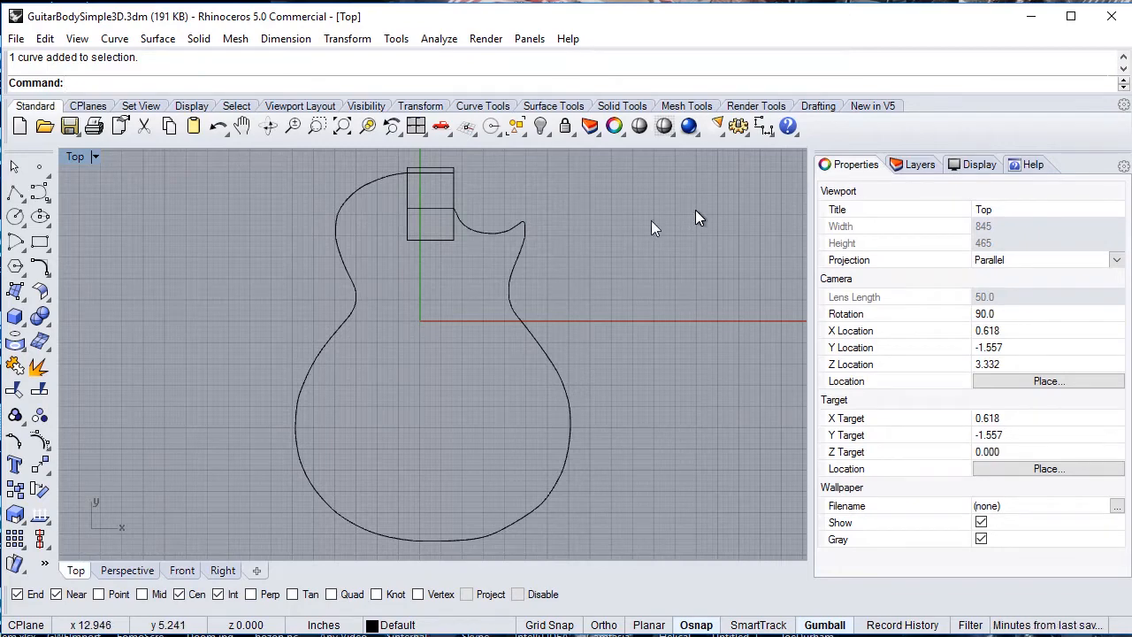
Step: Split the rectangle bridging the neck gap, using the body outline as the cutting object
left_click(37, 394)
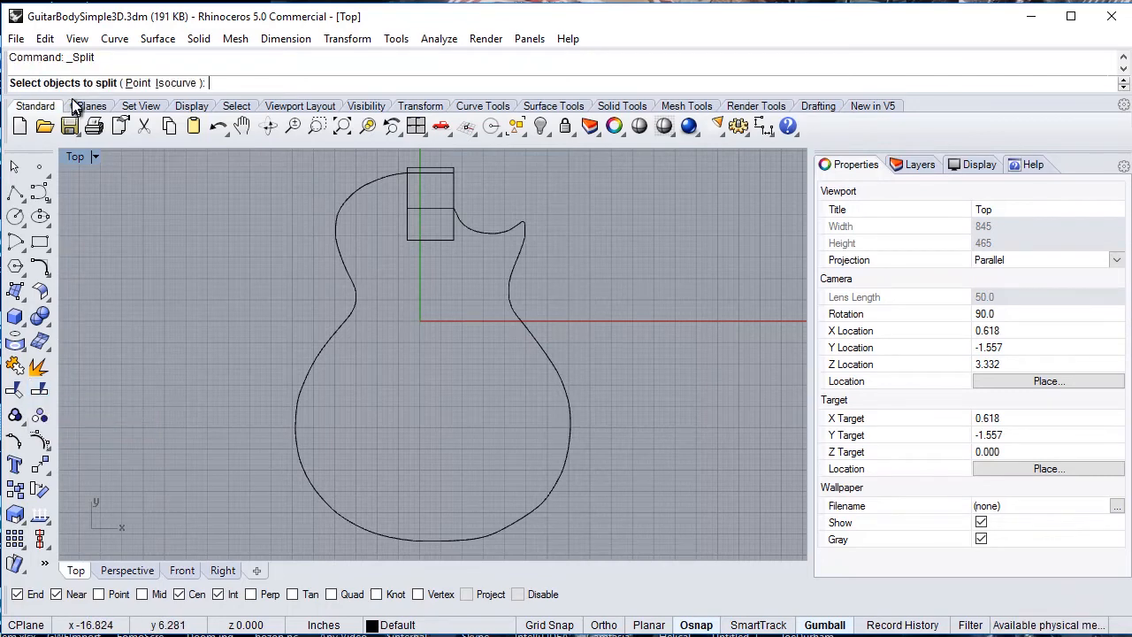
left_click(430, 211)
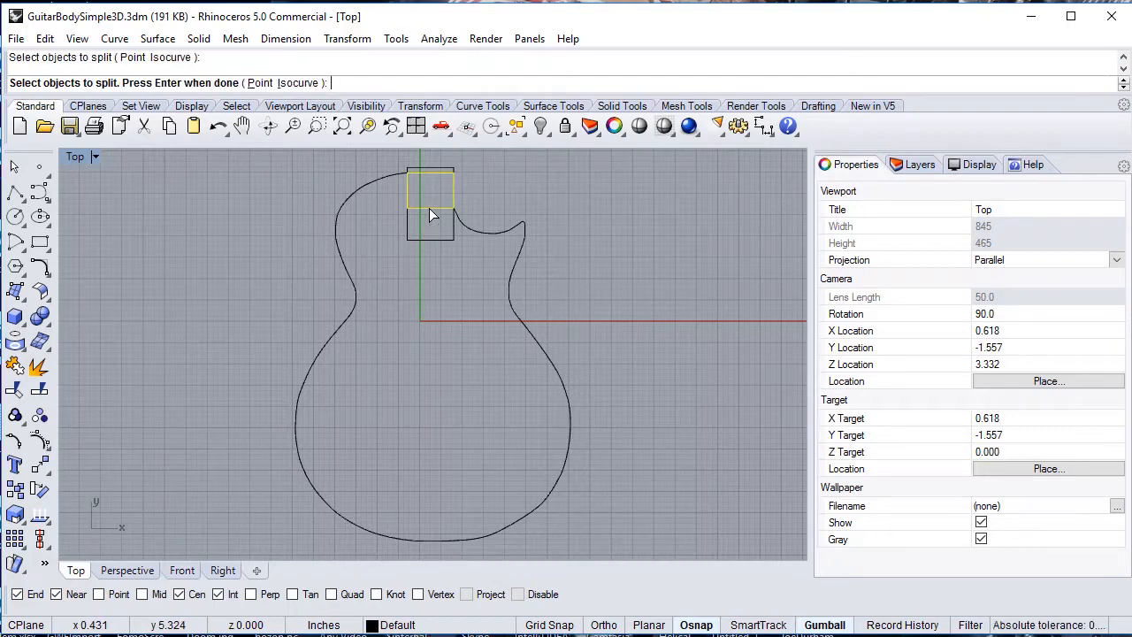
key("Return")
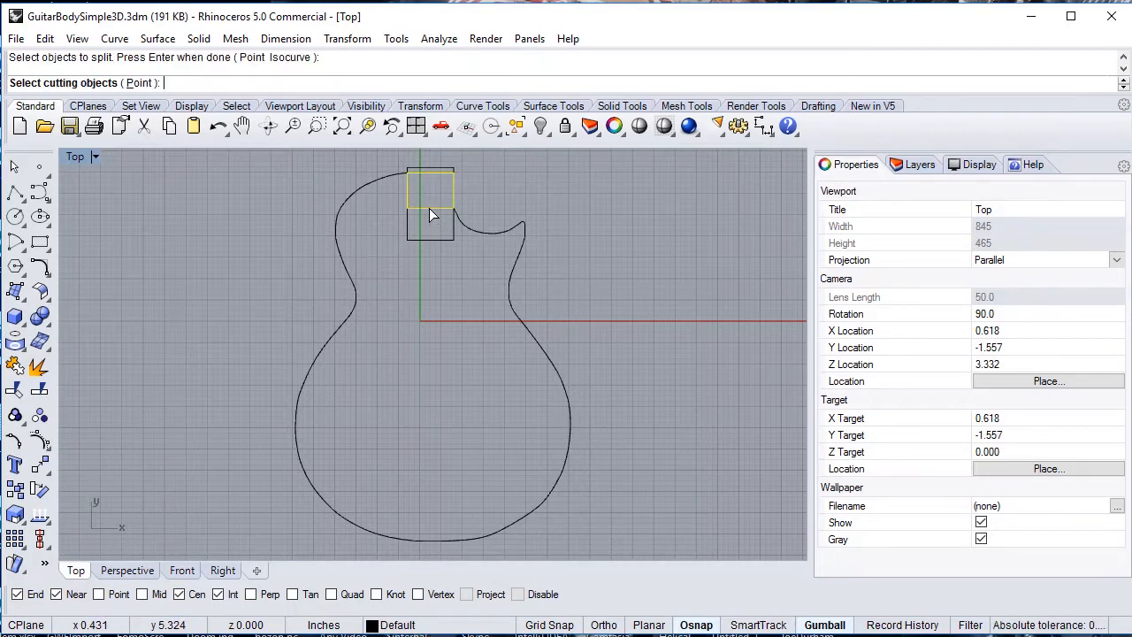
left_click(388, 179)
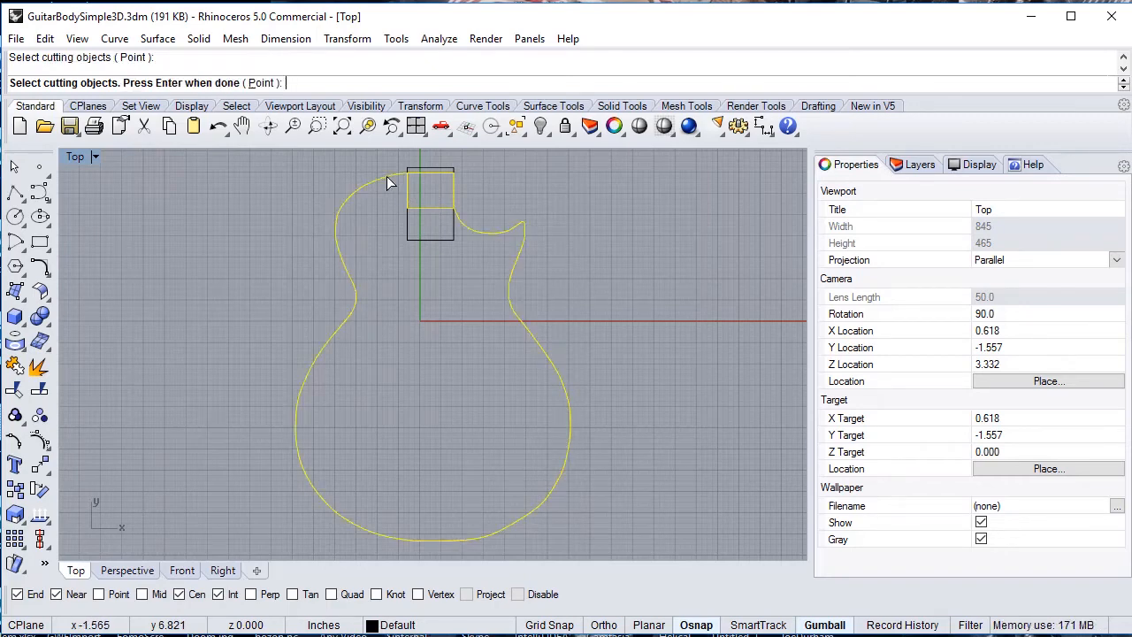
key("Return")
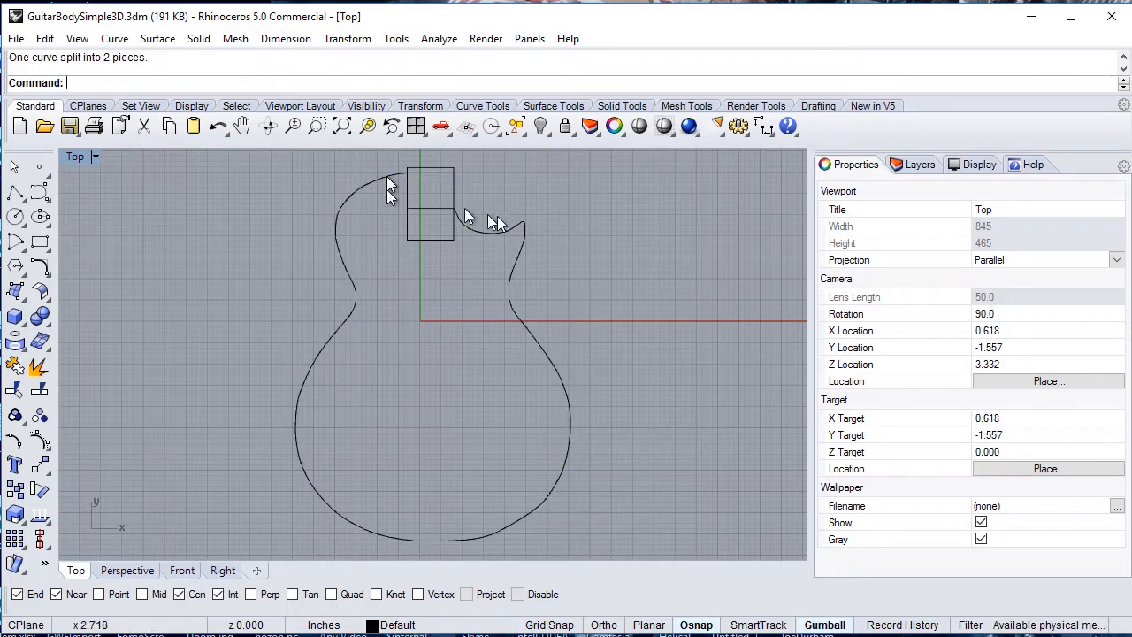
Step: Delete the split piece made of the rectangle's left and bottom edges, keeping its top and right edges
left_click(429, 211)
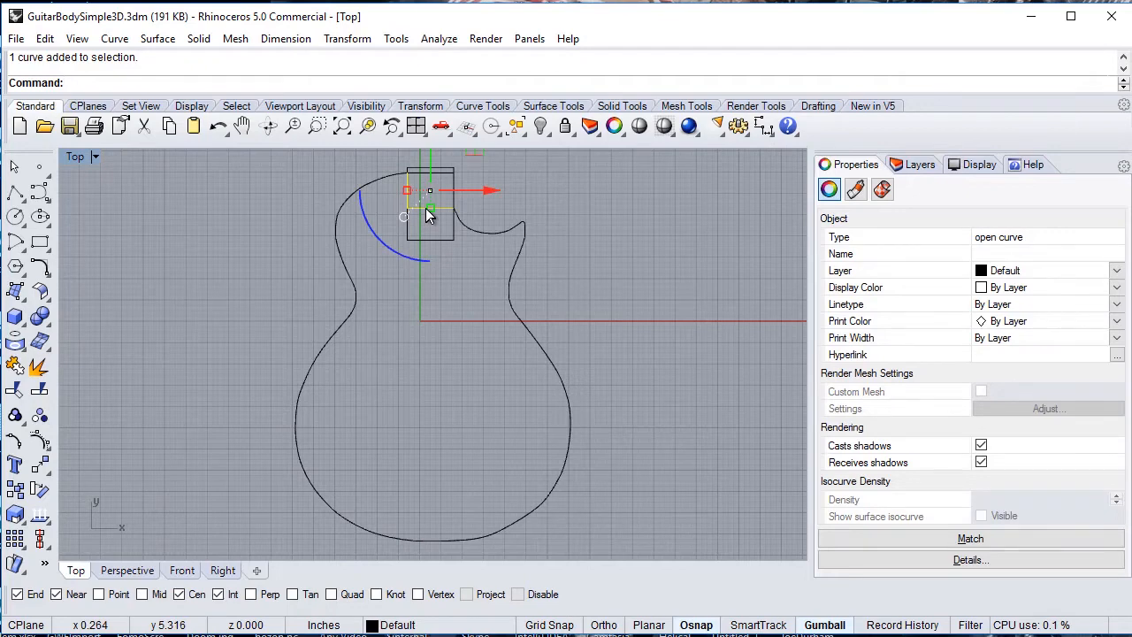
key("Delete")
key("ctrl+z")
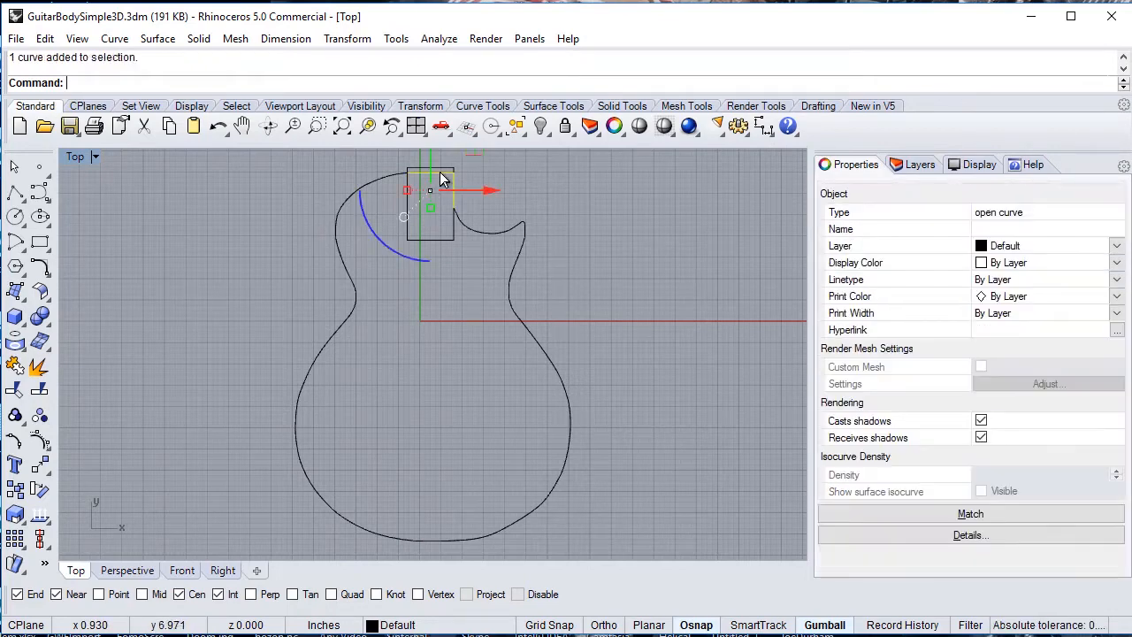
Step: Join the body outline with the remaining top and right rectangle edges into one closed curve, and check it by selecting
left_click(375, 178)
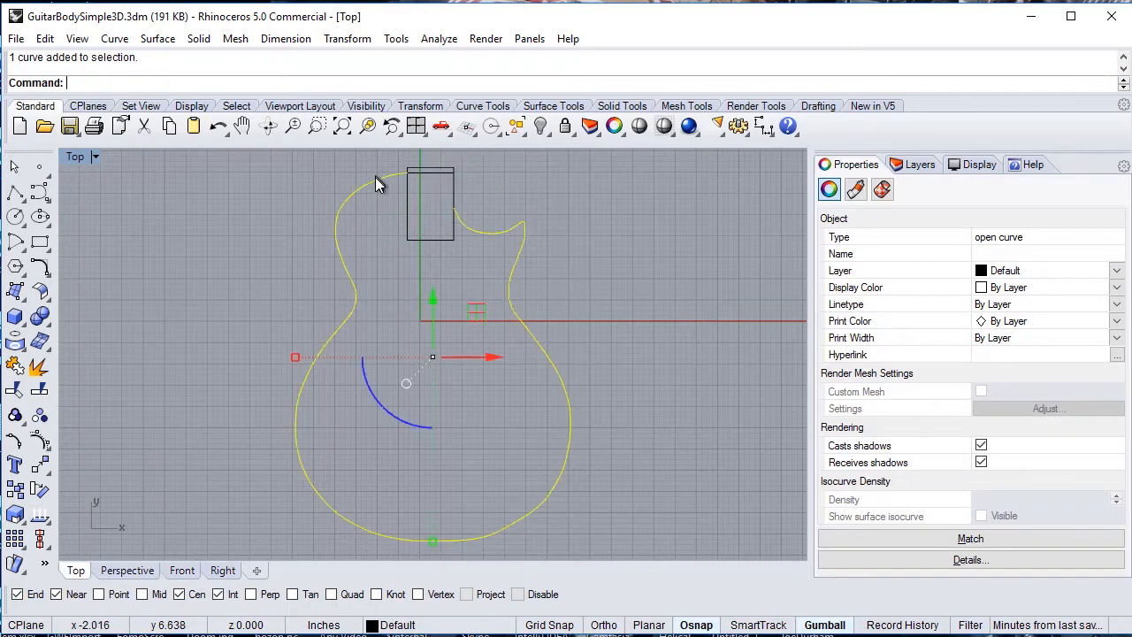
left_click(440, 174, "shift")
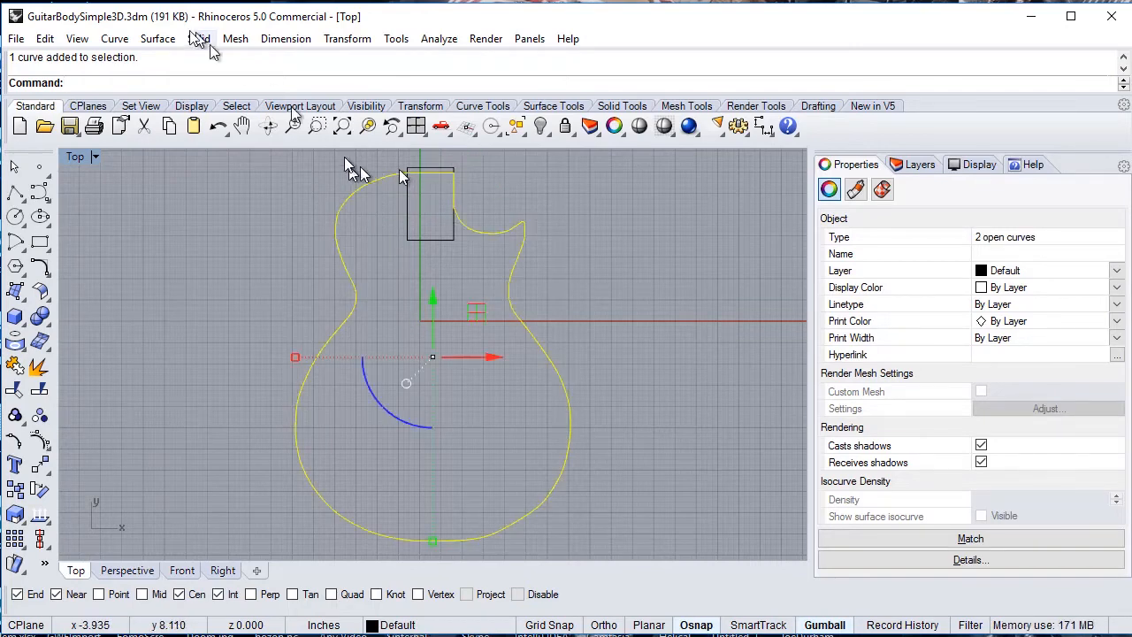
left_click(42, 39)
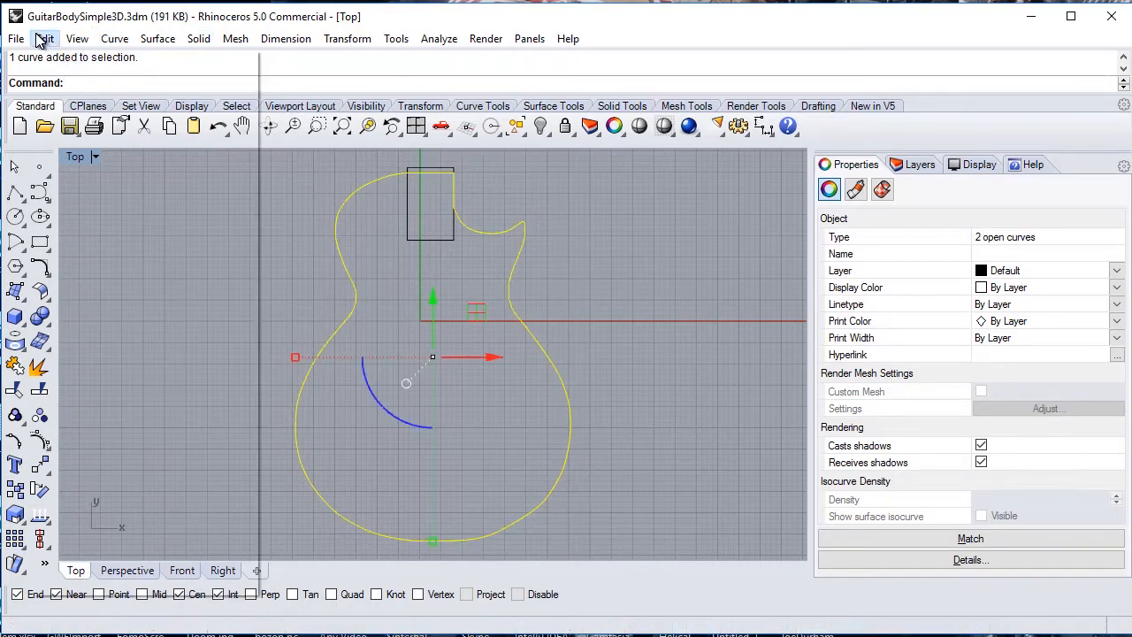
left_click(96, 396)
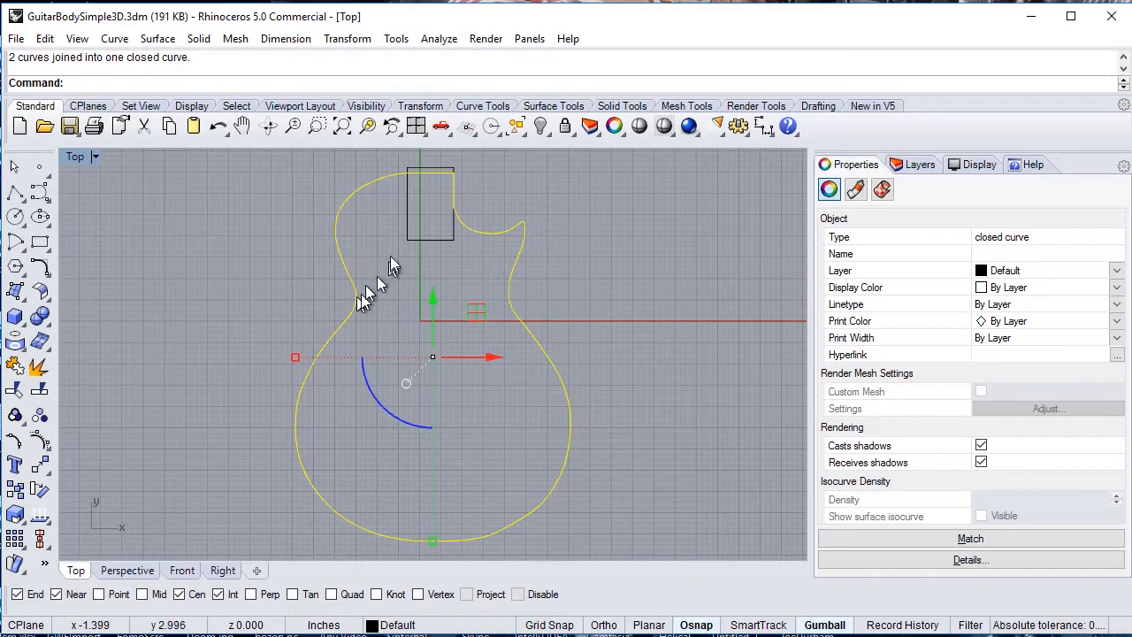
left_click(428, 242)
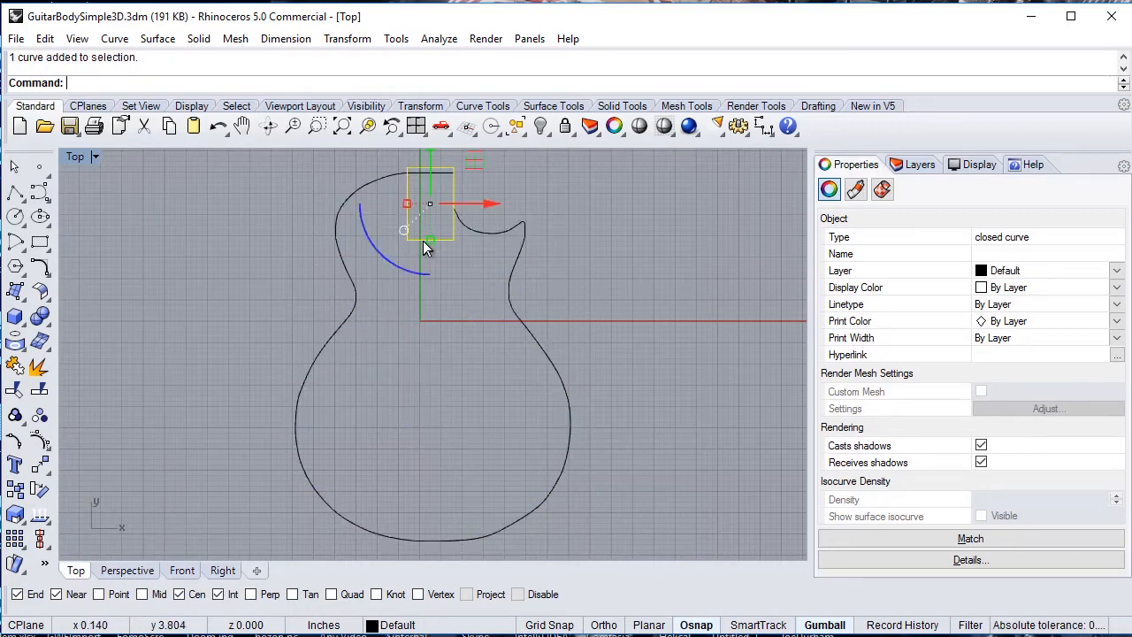
left_click(394, 176)
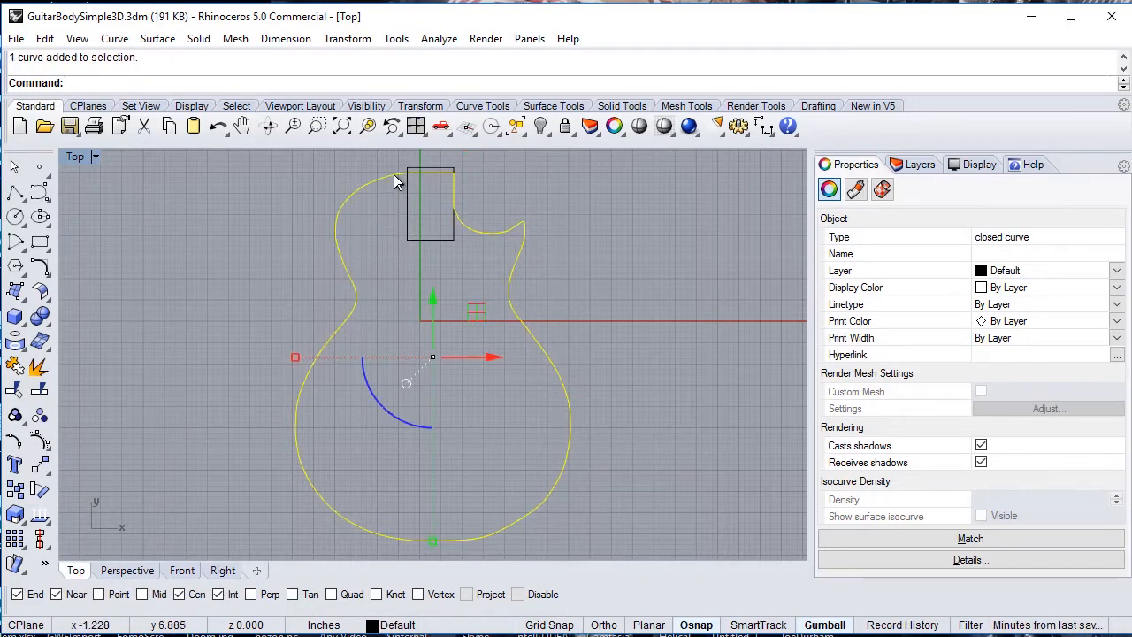
Step: Extrude the closed guitar body outline straight as a solid with a distance of -2 inches
left_click(433, 237)
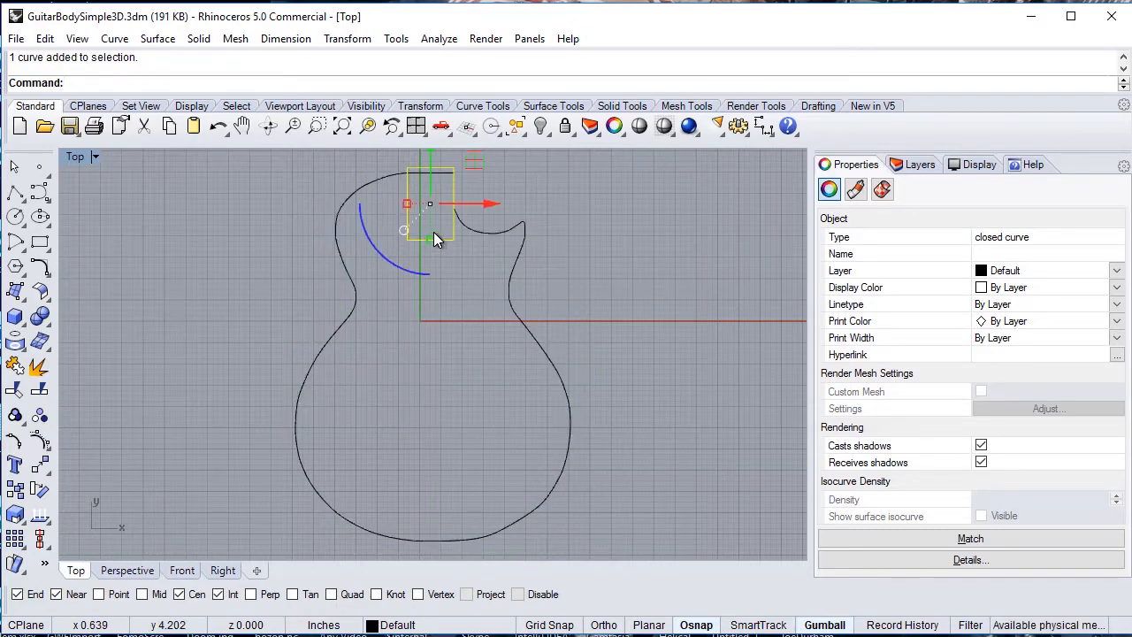
left_click(605, 227)
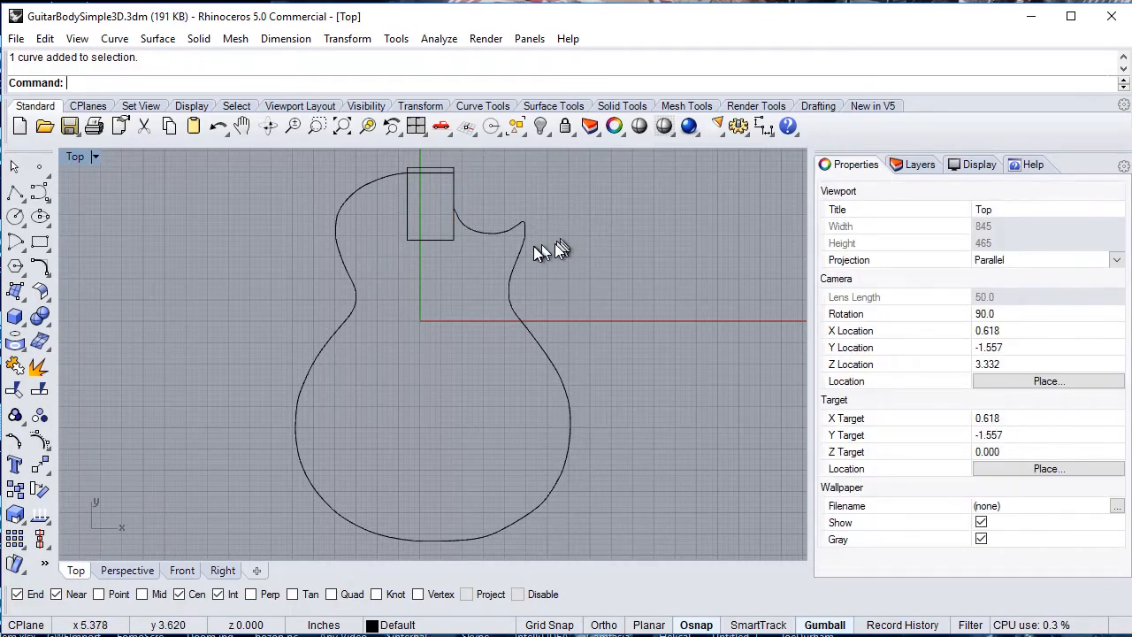
left_click(514, 261)
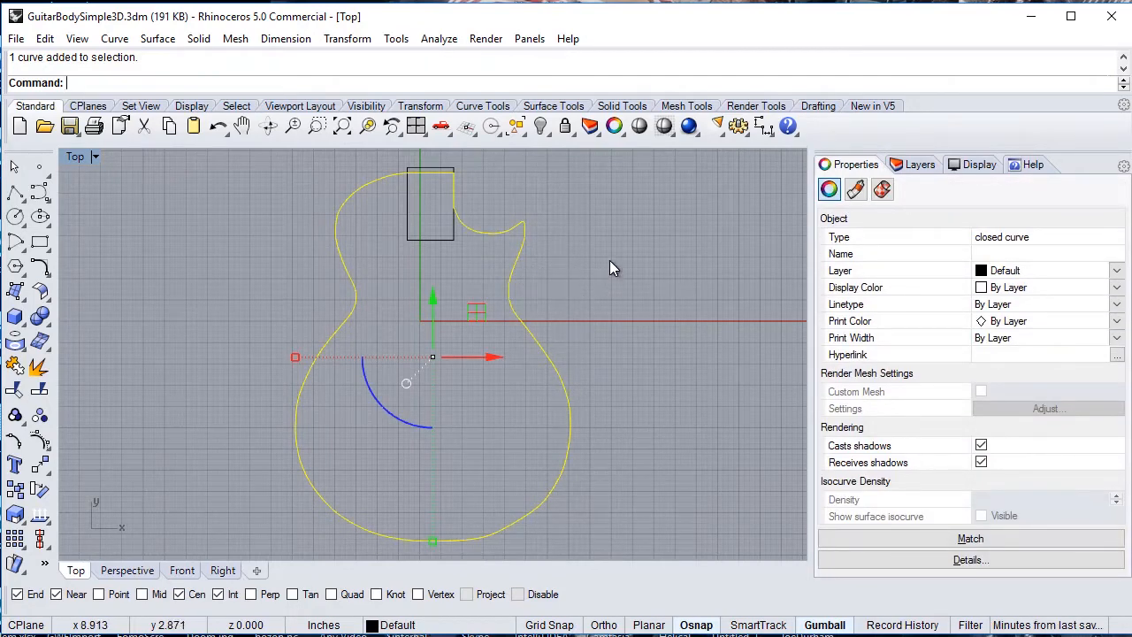
left_click(199, 39)
mouse_move(246, 357)
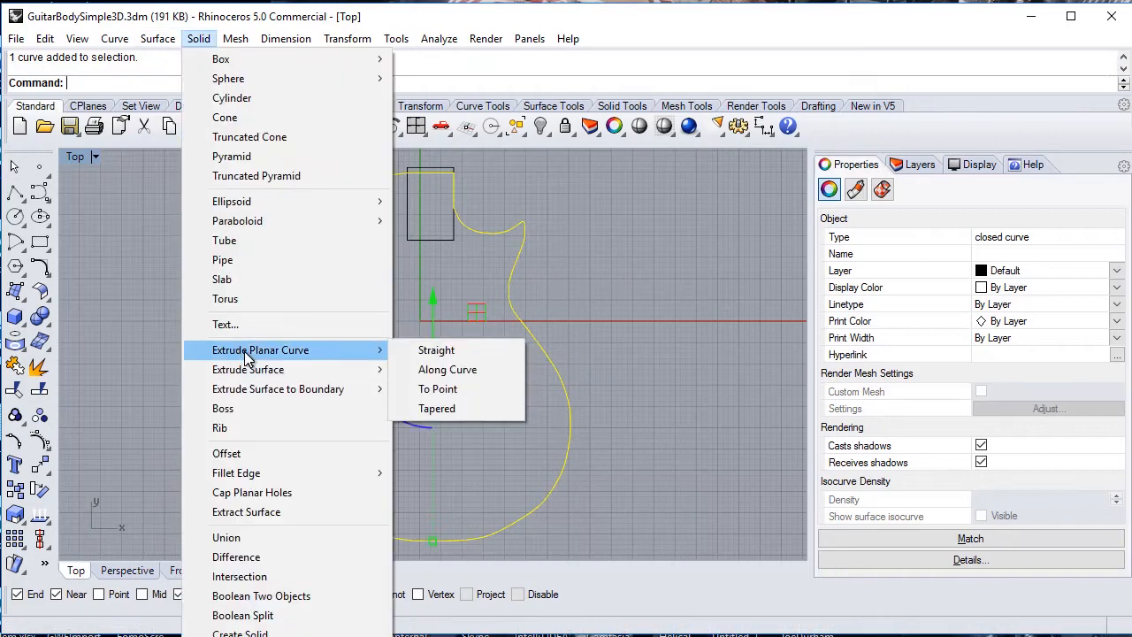
left_click(429, 369)
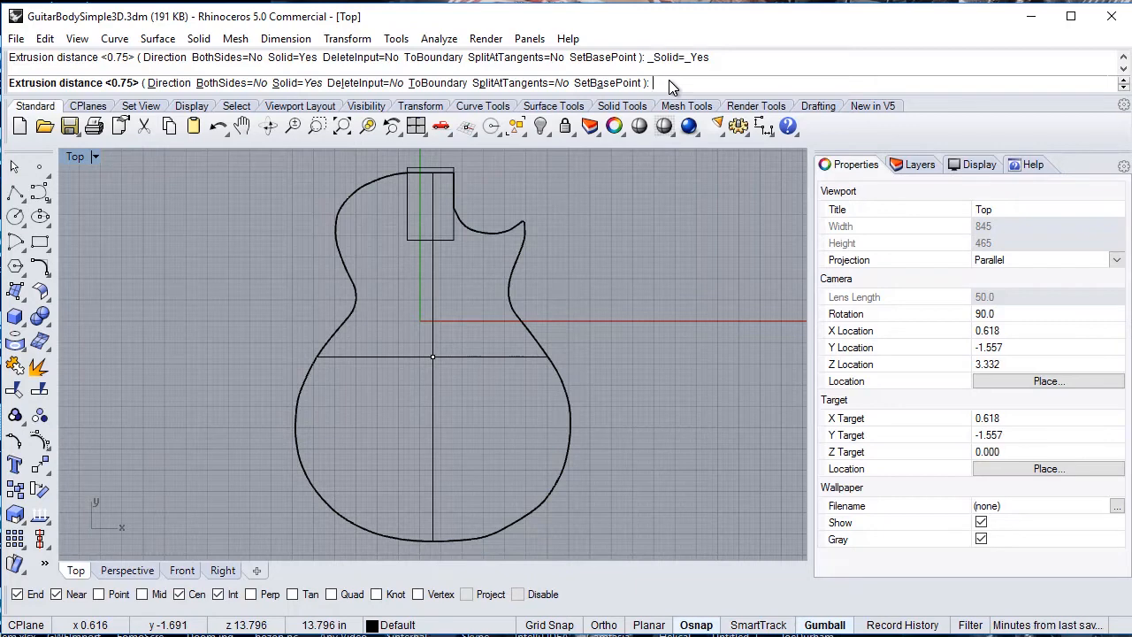
type("-2")
key("Return")
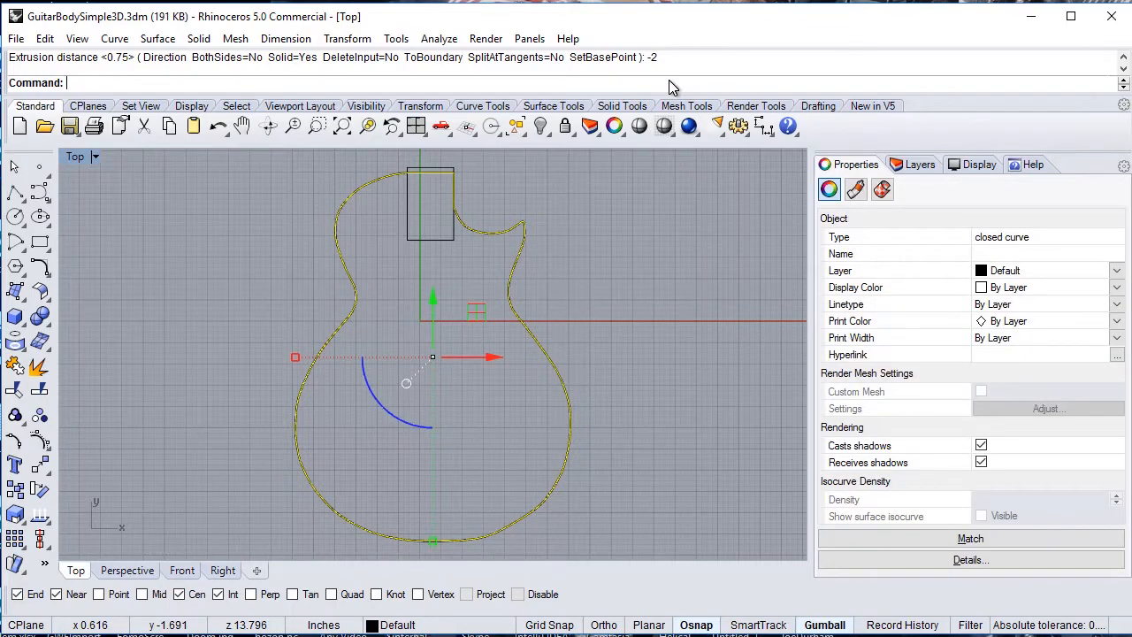
Step: Set both the Top and Perspective viewports to the Ghosted display mode
left_click(75, 161)
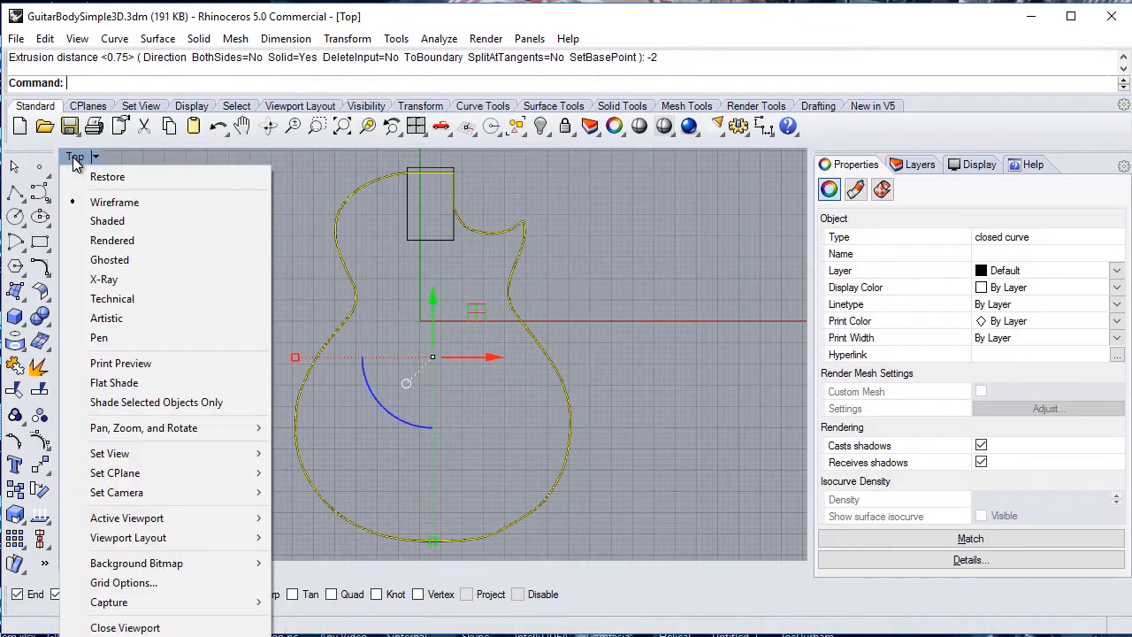
left_click(109, 260)
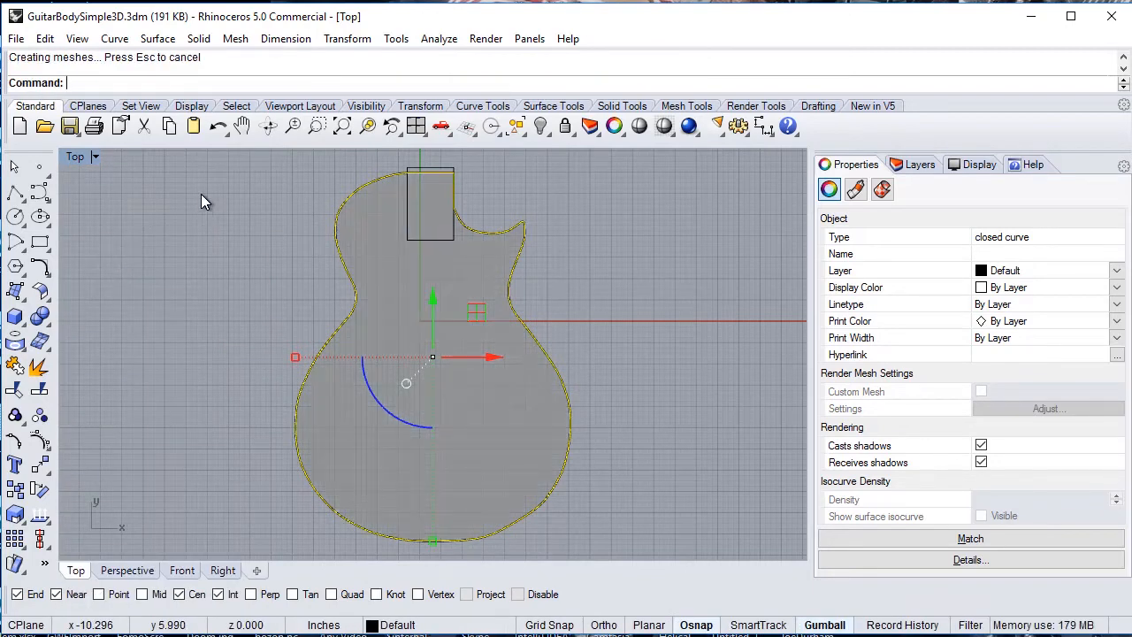
left_click(129, 572)
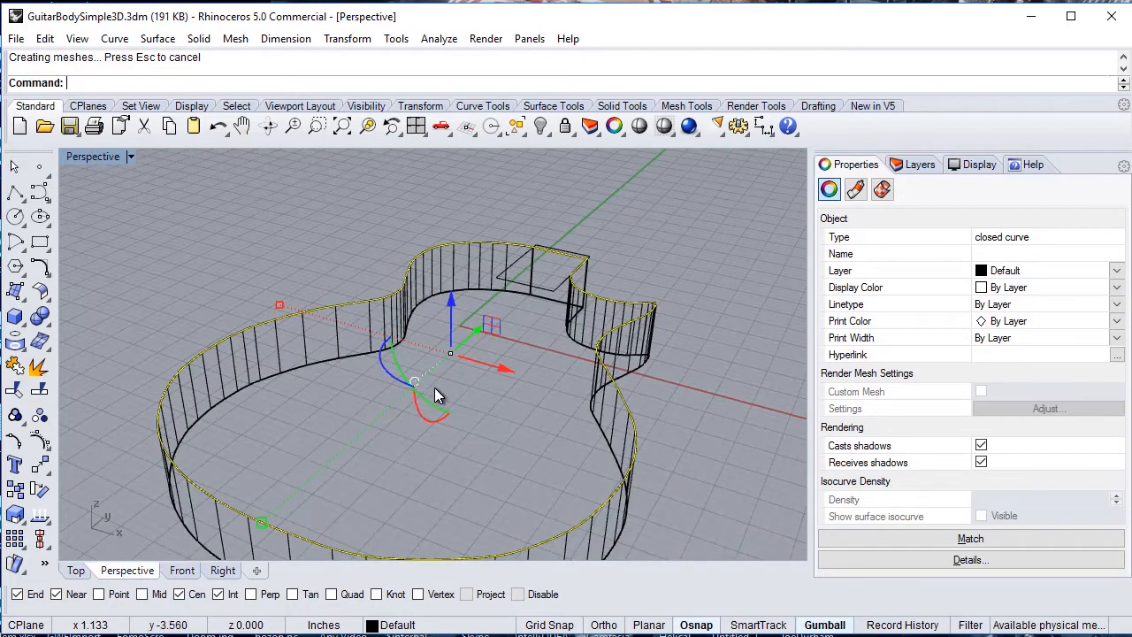
left_click(93, 156)
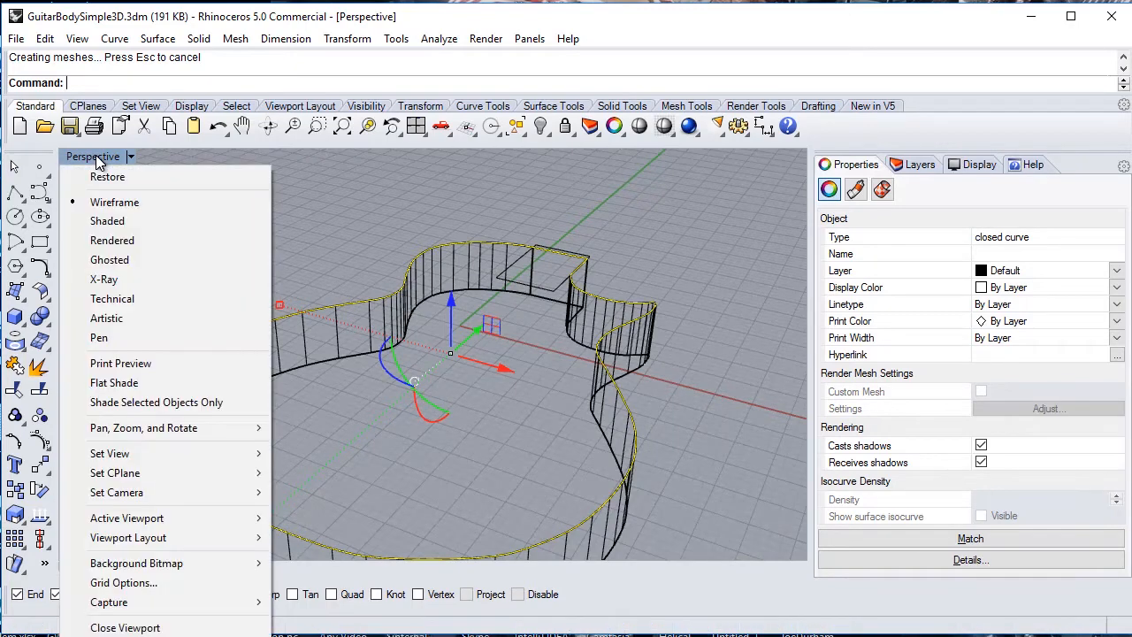
left_click(99, 255)
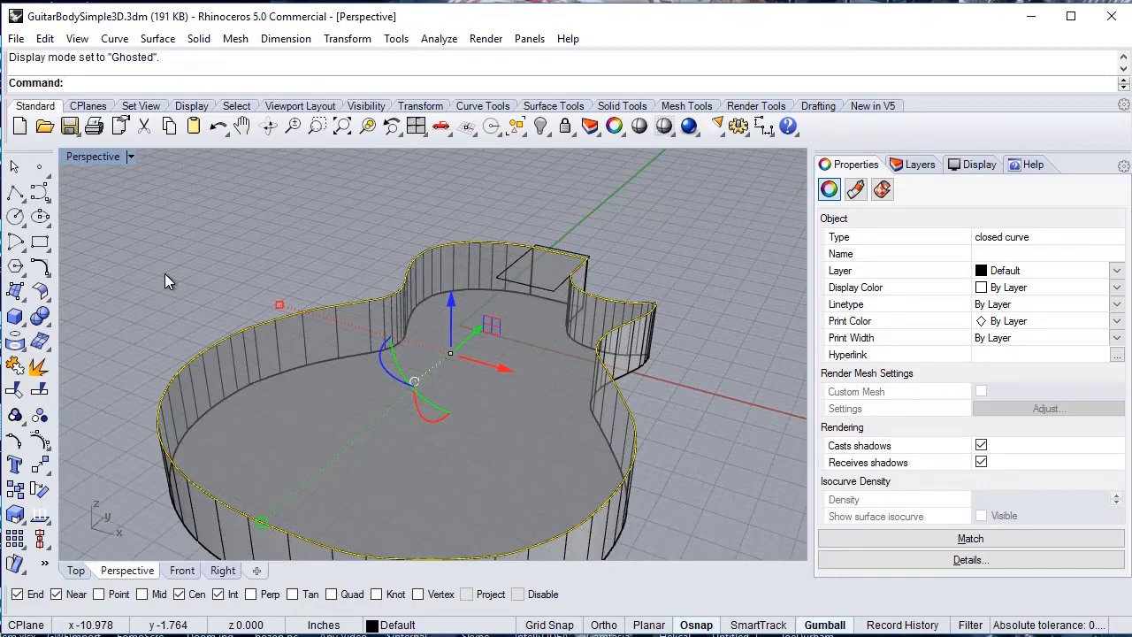
Step: Try to cap the planar holes of the extruded guitar body
left_click(364, 470)
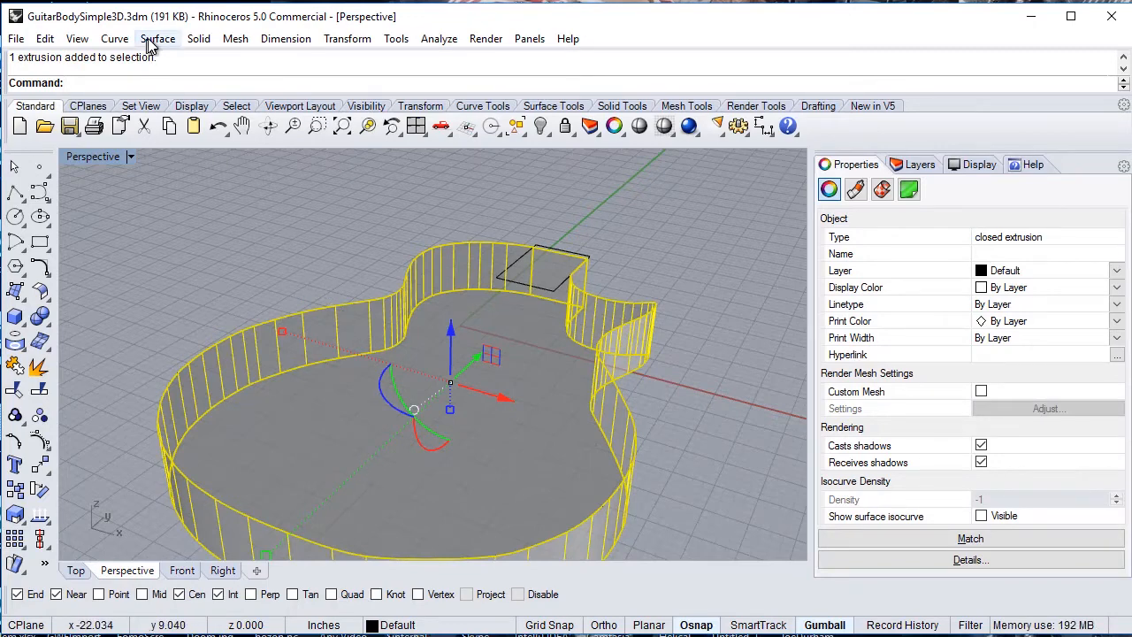
left_click(198, 39)
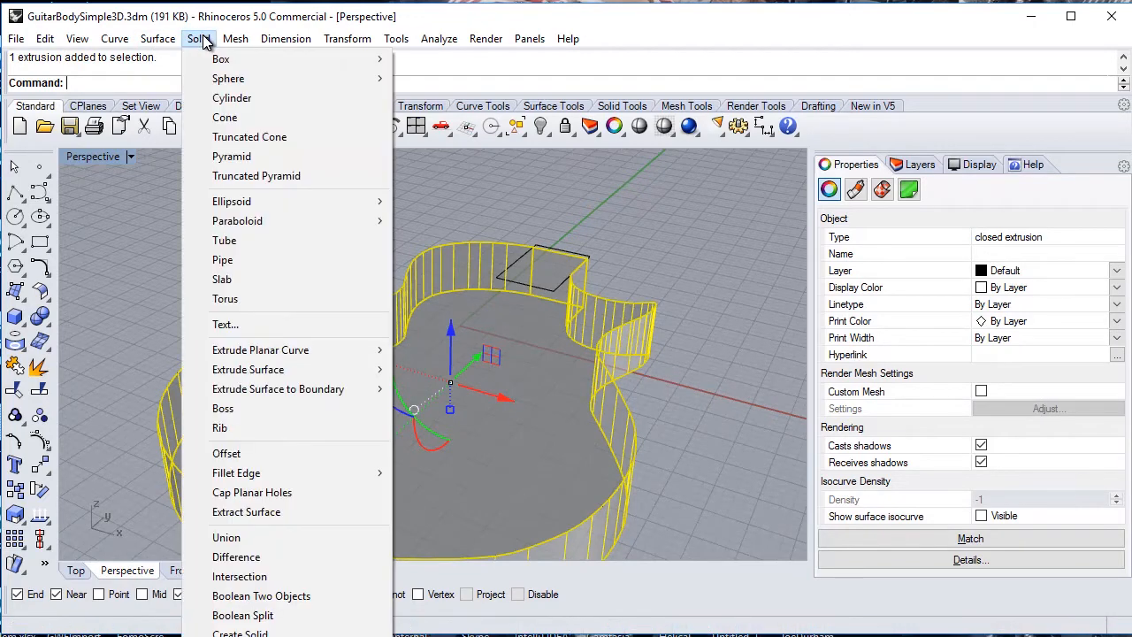
left_click(279, 494)
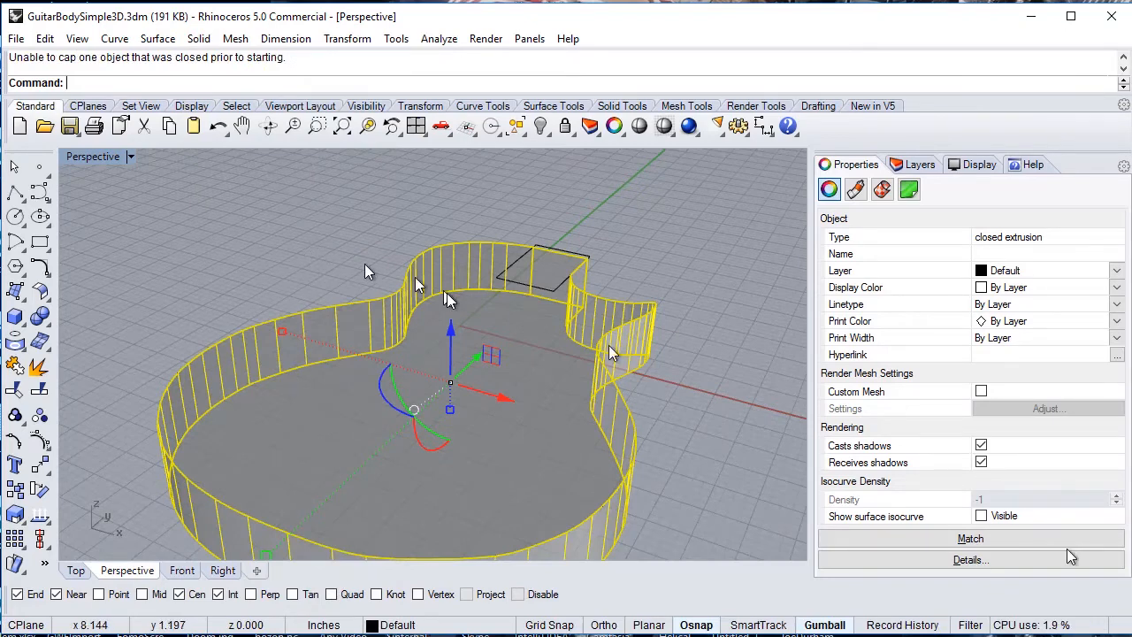
mouse_move(726, 487)
right_mouse_down()
mouse_move(701, 549)
mouse_move(625, 523)
mouse_move(611, 444)
mouse_move(627, 463)
mouse_move(551, 470)
mouse_move(623, 482)
mouse_move(733, 475)
mouse_move(725, 483)
right_mouse_up()
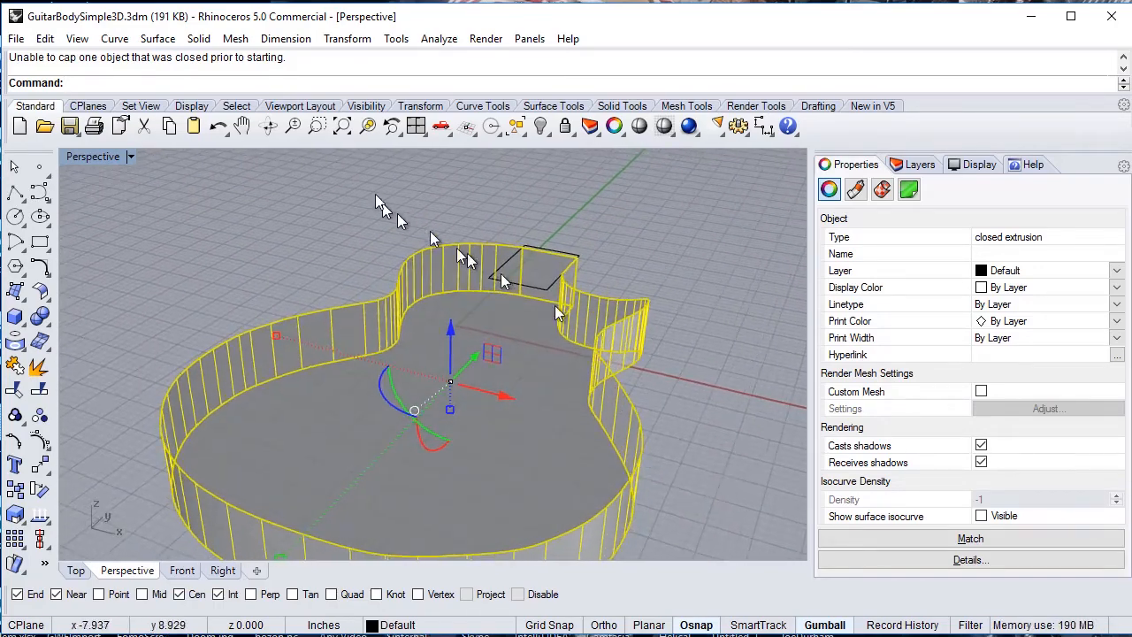
left_click(342, 126)
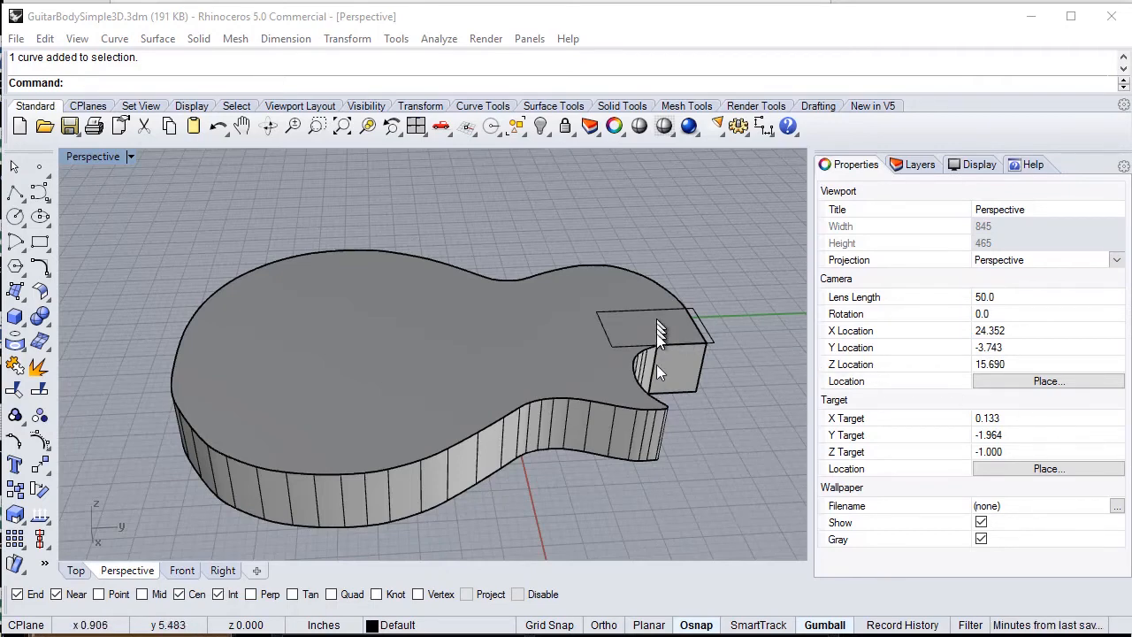
Step: Extrude the neck pocket rectangle straight as a solid with a distance of -0.625 inches
left_click(713, 338)
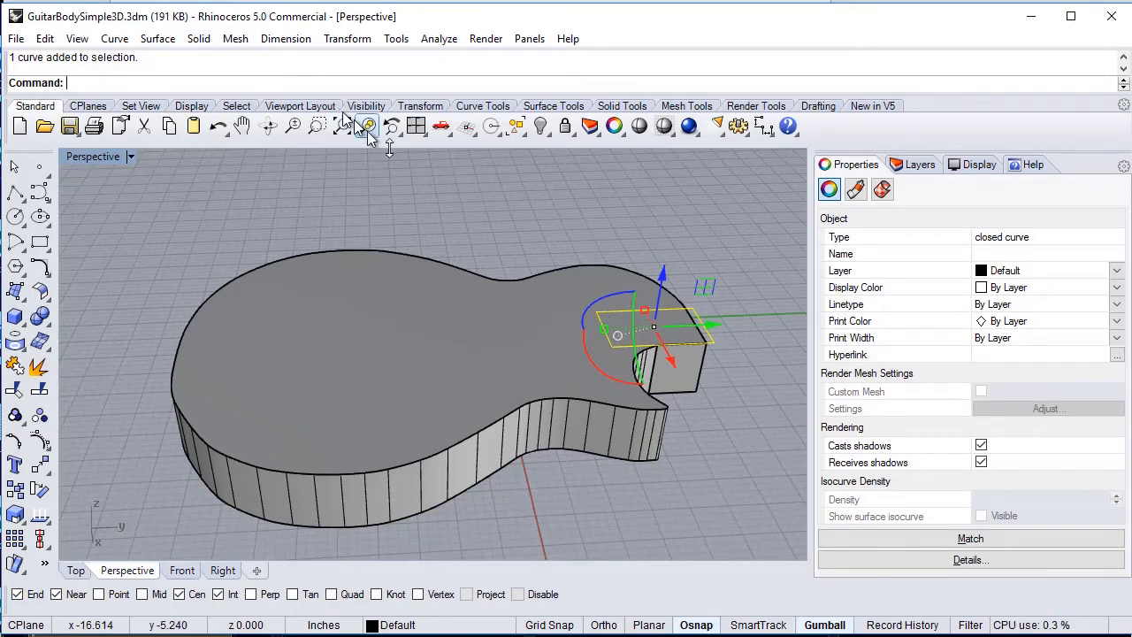
left_click(198, 38)
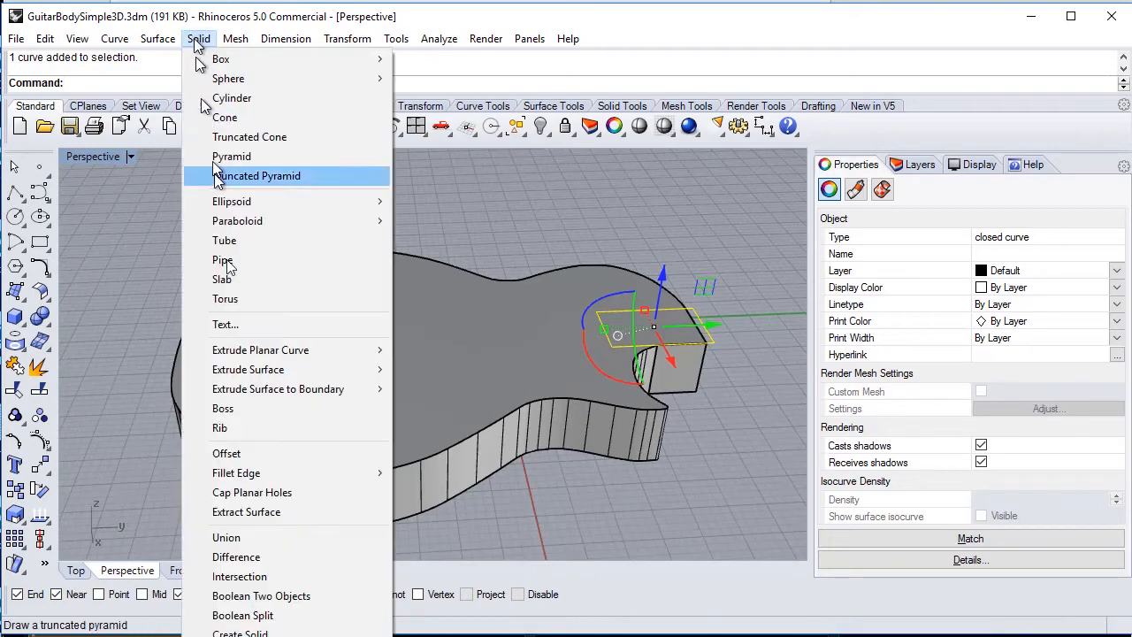
mouse_move(281, 358)
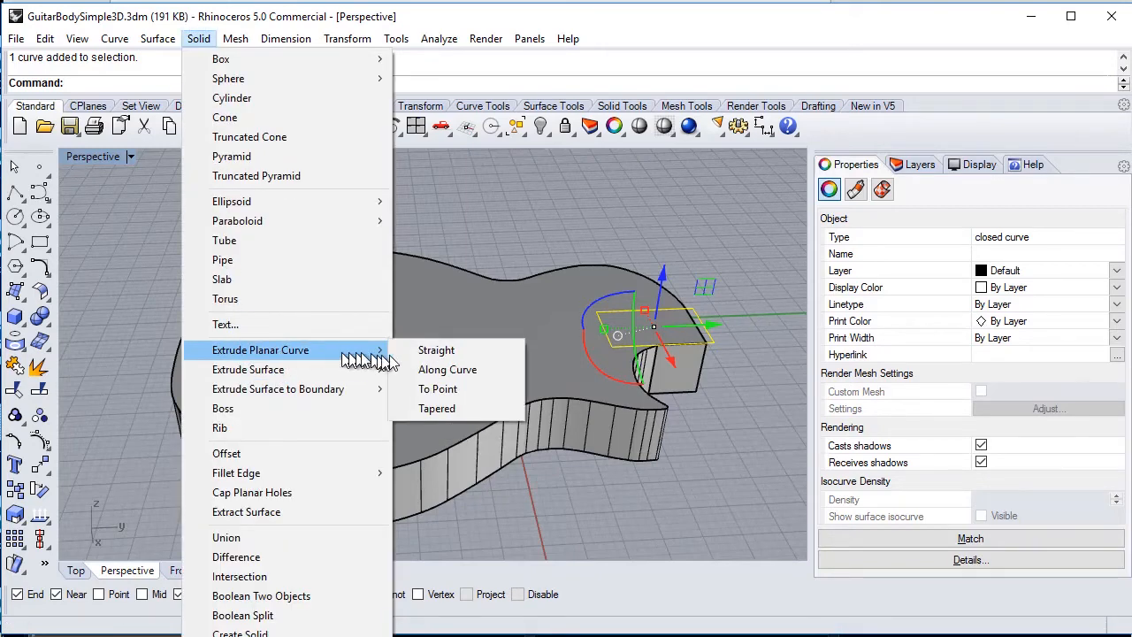
left_click(434, 370)
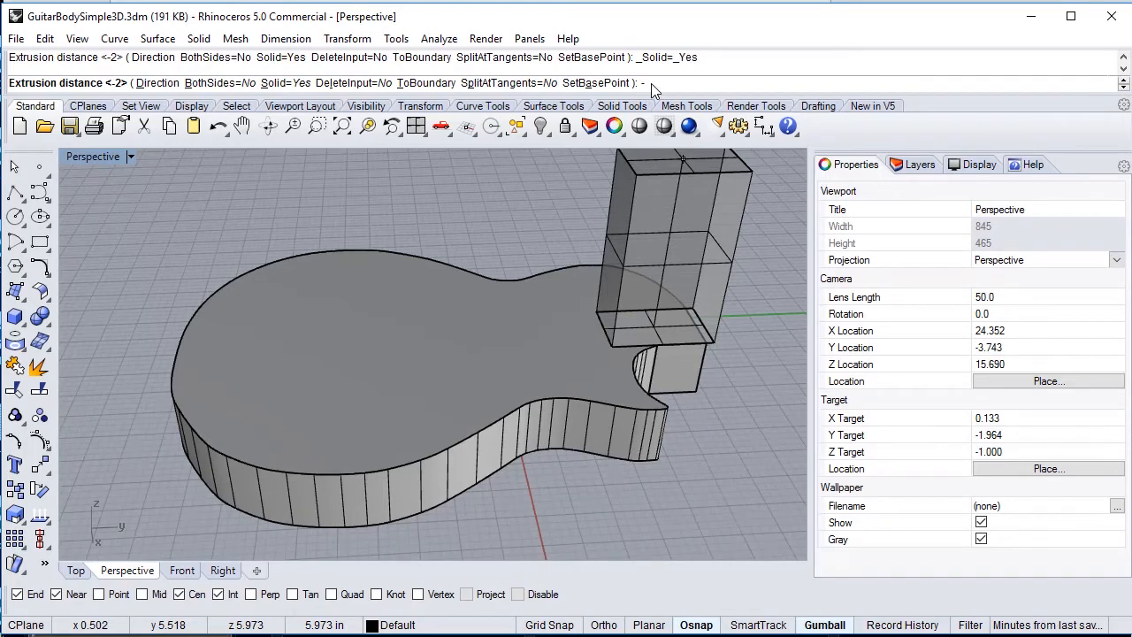
type("0.625")
key("Return")
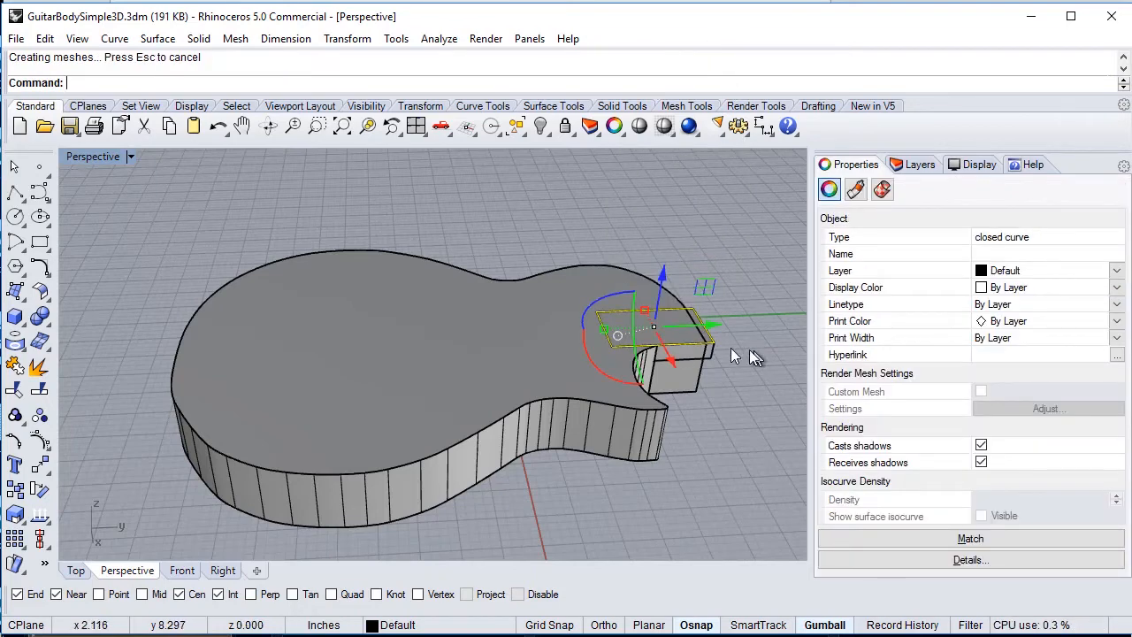
Step: Assign the extruded neck pocket block to Layer 01
left_click(706, 348)
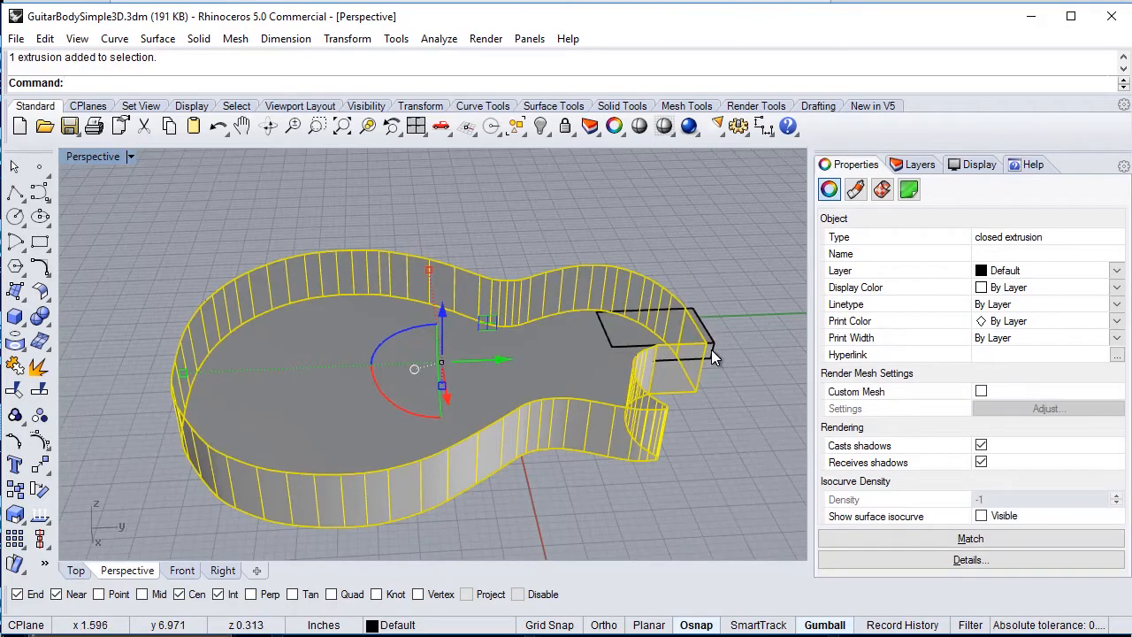
left_click(726, 324)
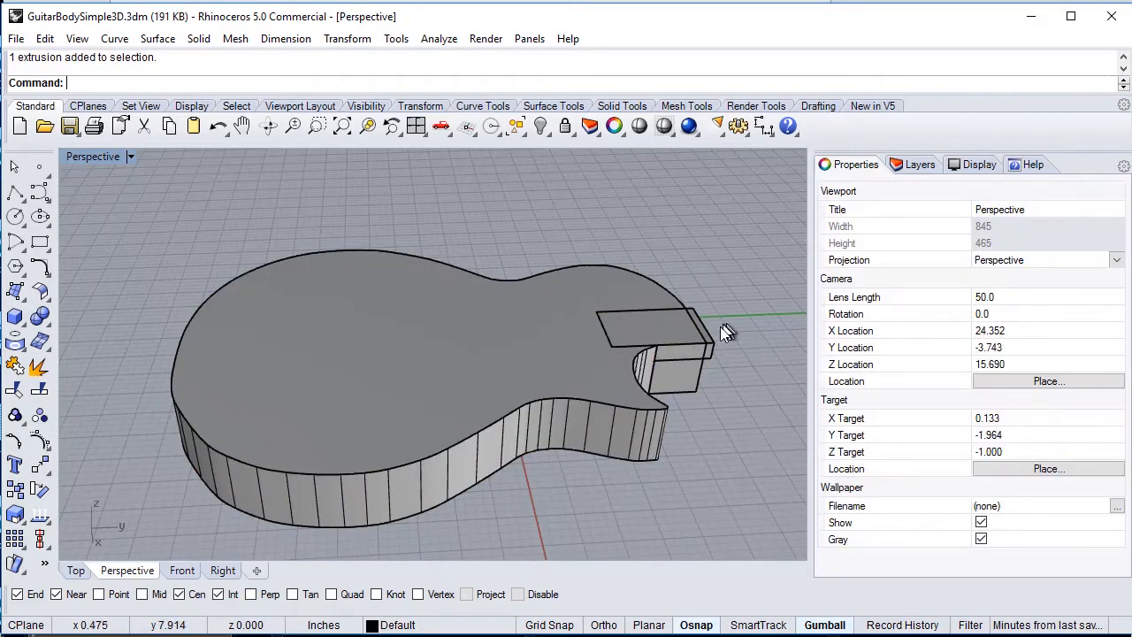
left_click(710, 336)
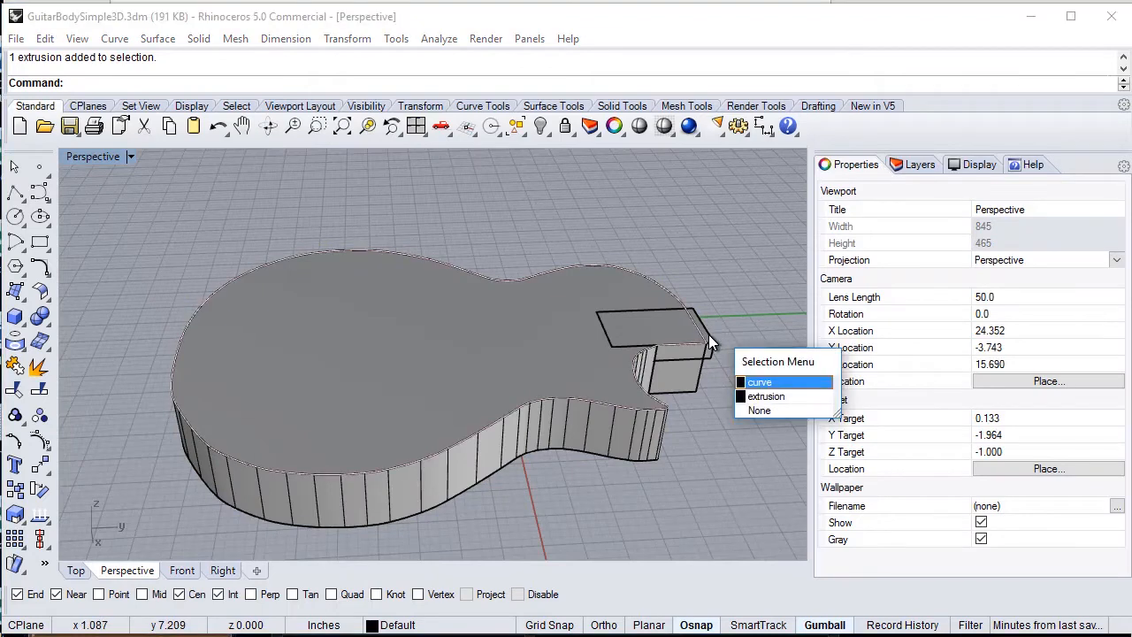
left_click(783, 396)
scroll(707, 371, "up", 5)
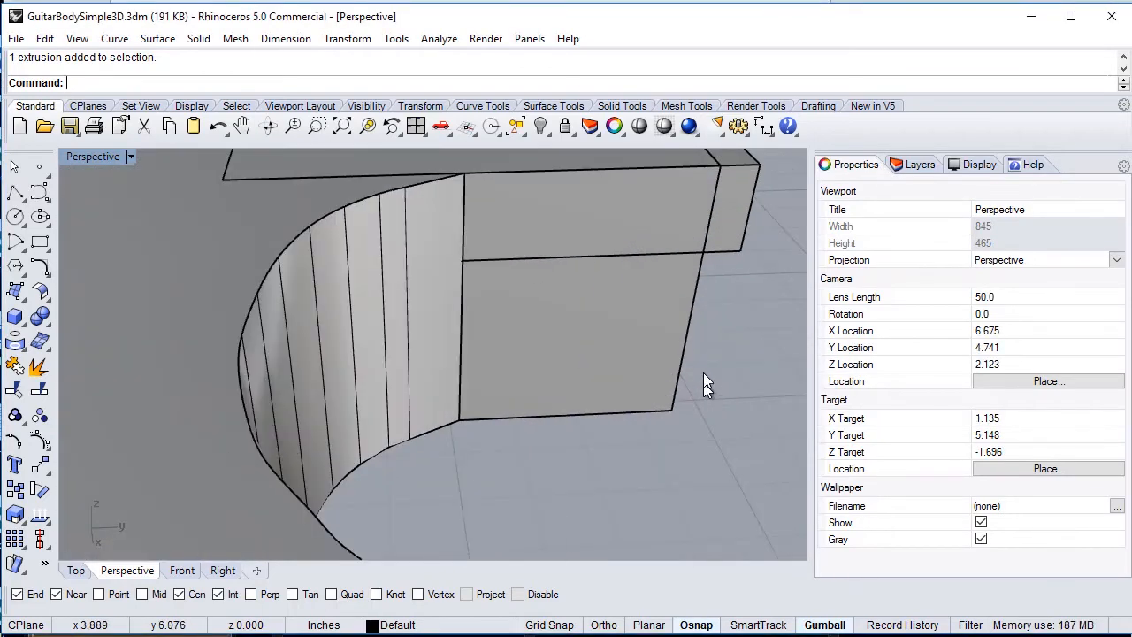
left_click(730, 214)
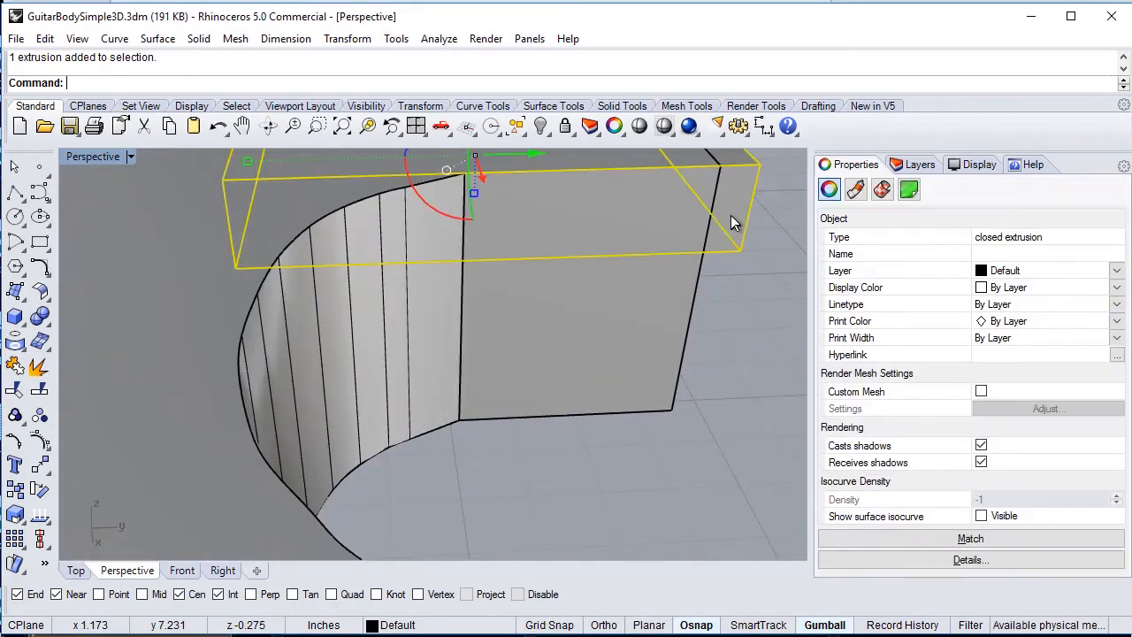
left_click(1117, 271)
left_click(999, 295)
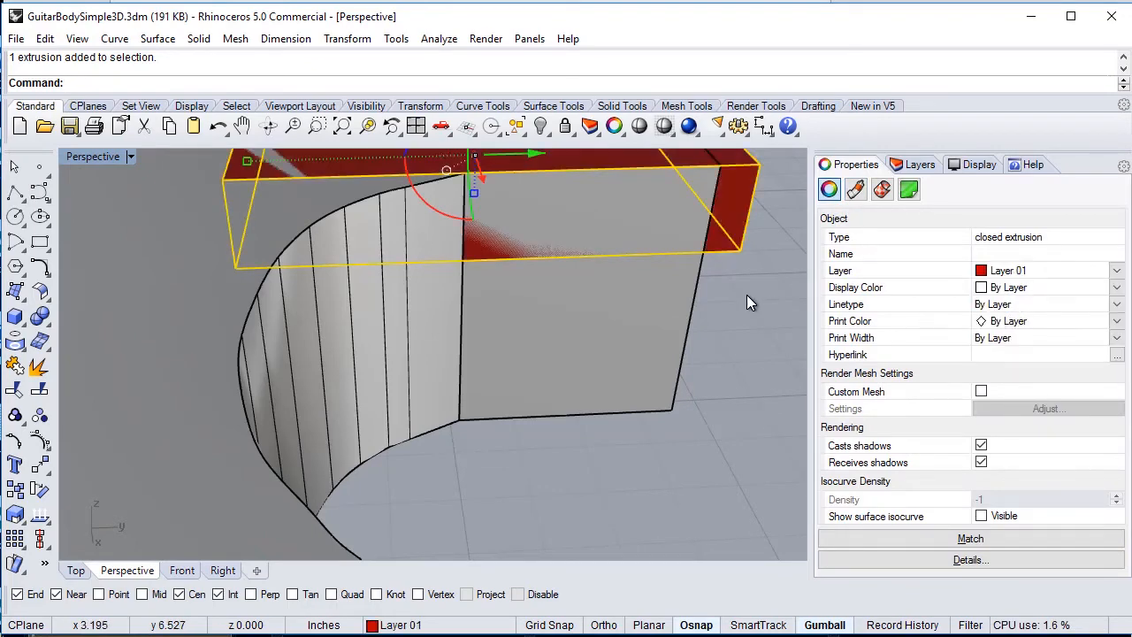
Step: Try Boolean Two Objects on the guitar body and the neck pocket block, and undo the resulting Boolean operation
scroll(747, 295, "down", 8)
scroll(747, 306, "up", 2)
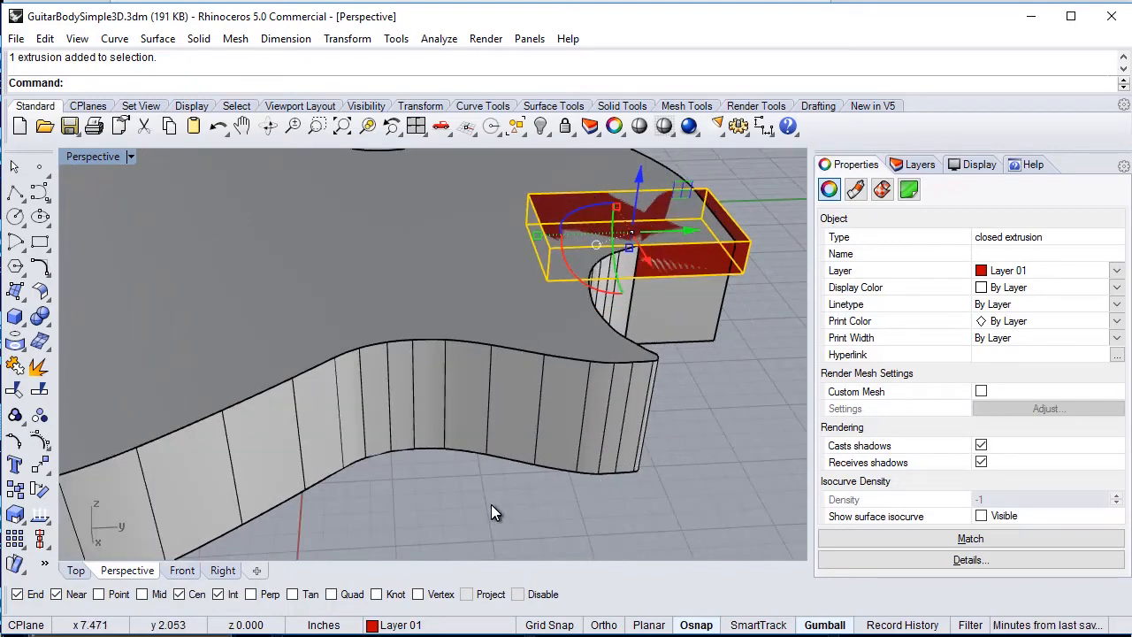
left_click(455, 226)
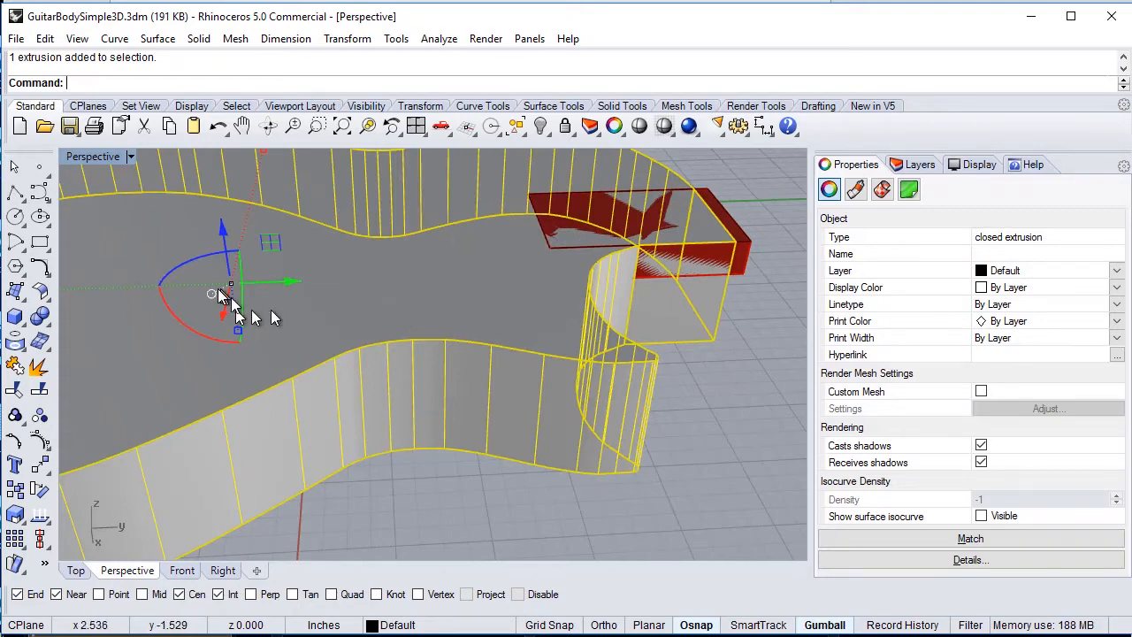
left_click(199, 40)
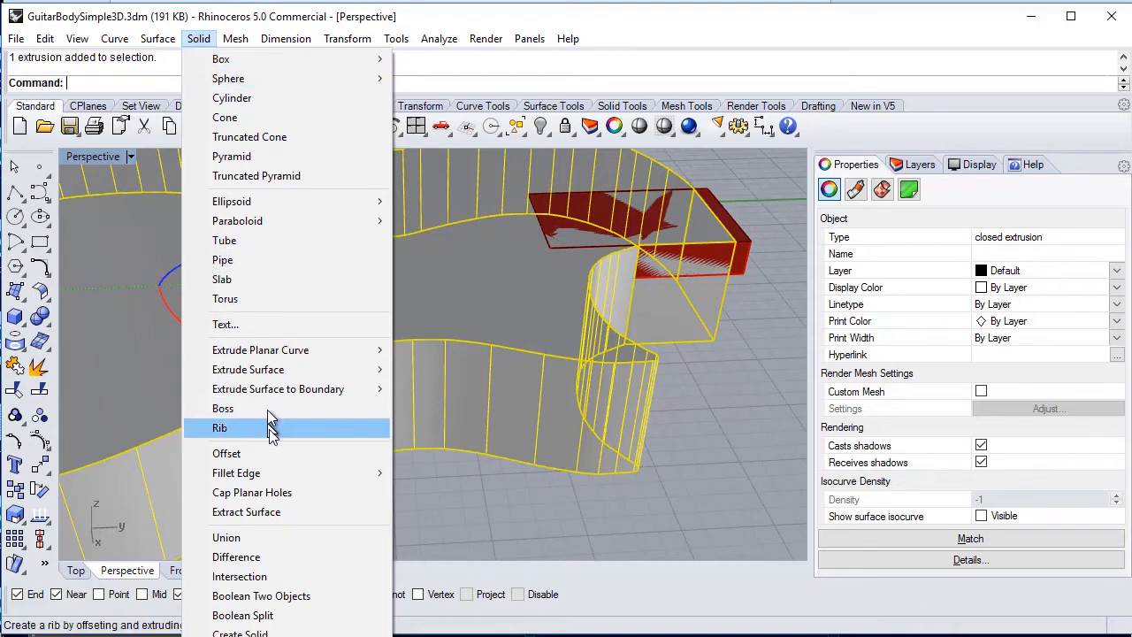
left_click(268, 598)
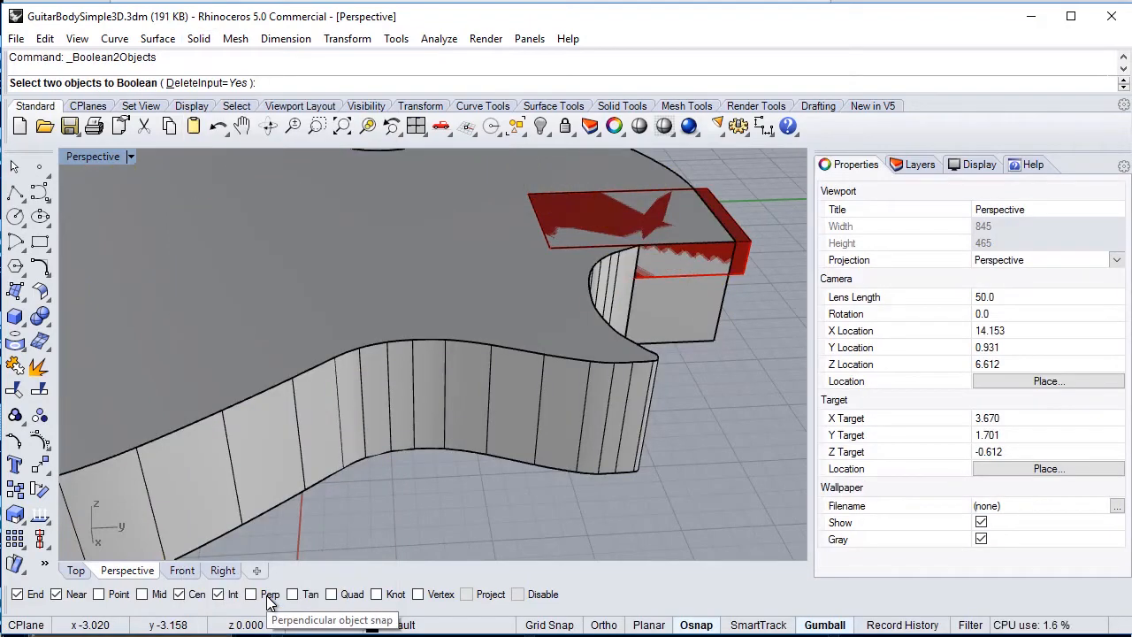
left_click(248, 230)
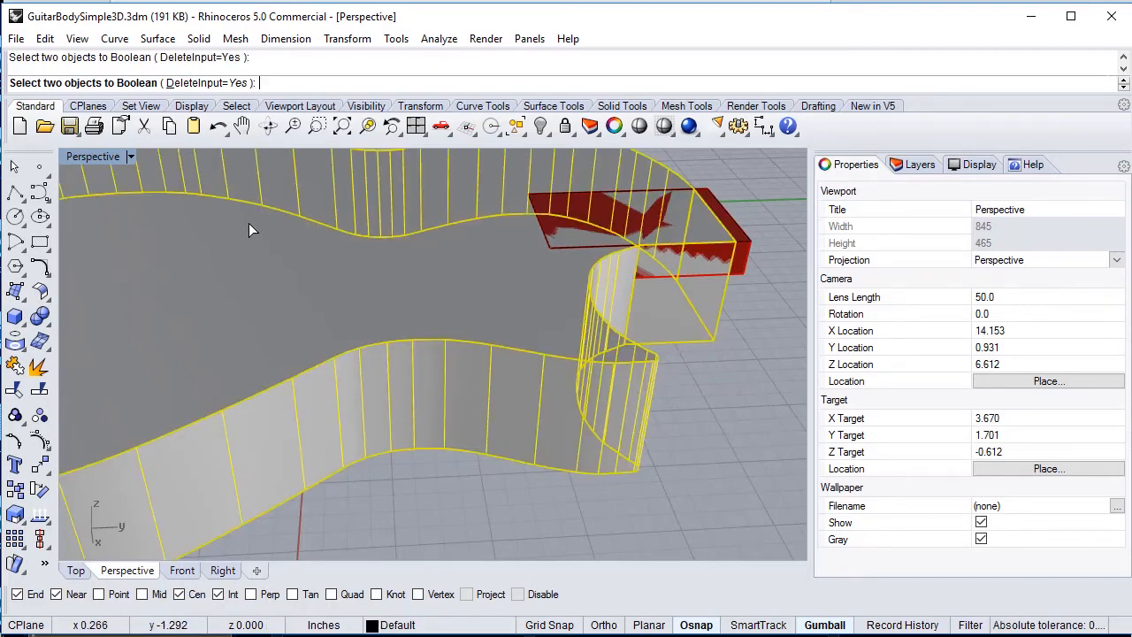
left_click(744, 265)
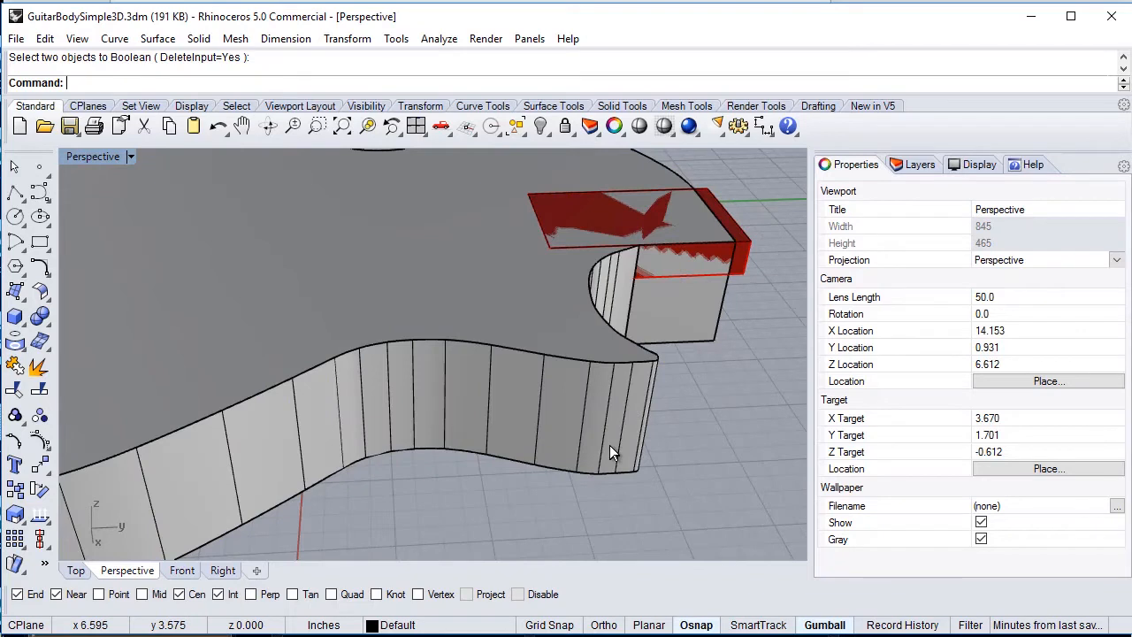
key("ctrl+z")
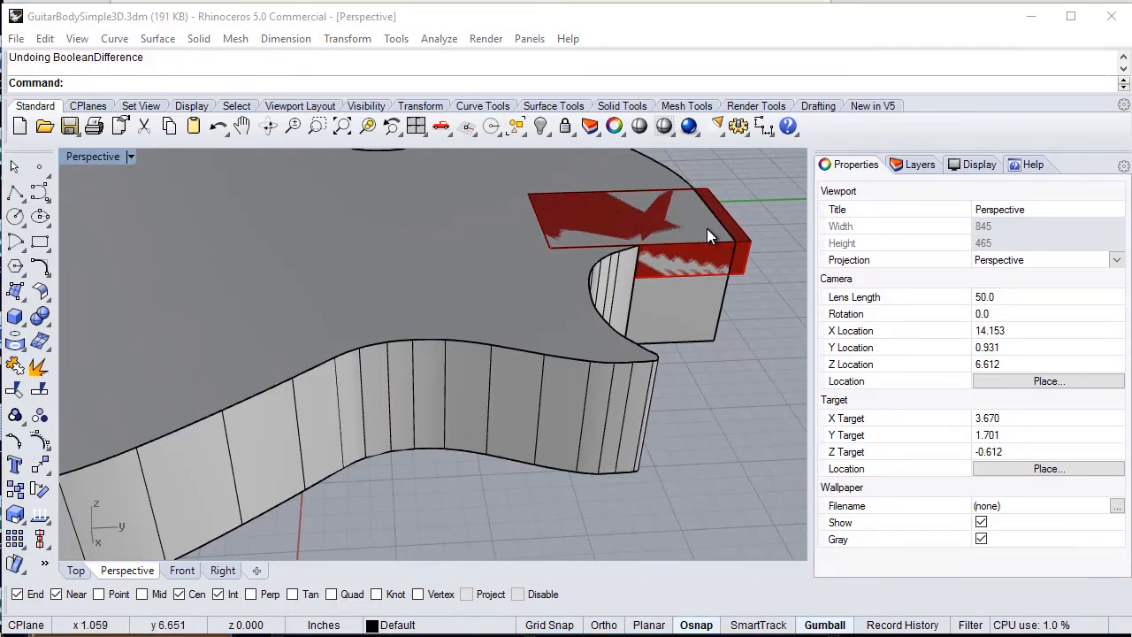
Step: Boolean Difference the neck pocket block from the guitar body, with DeleteInput set to No
left_click(203, 41)
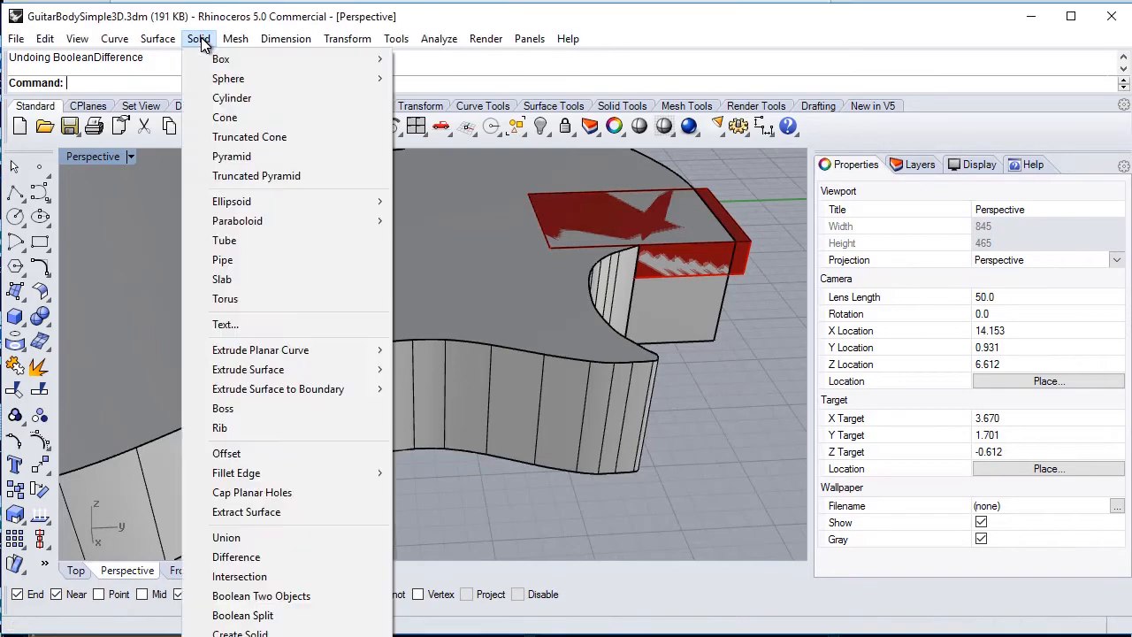
left_click(268, 556)
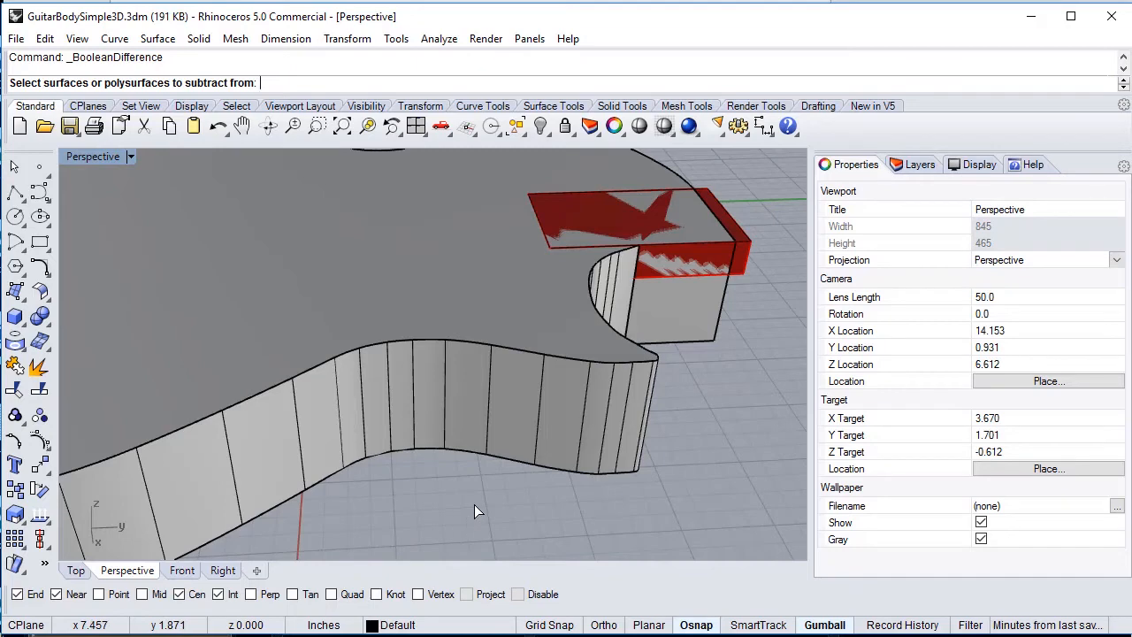
left_click(253, 281)
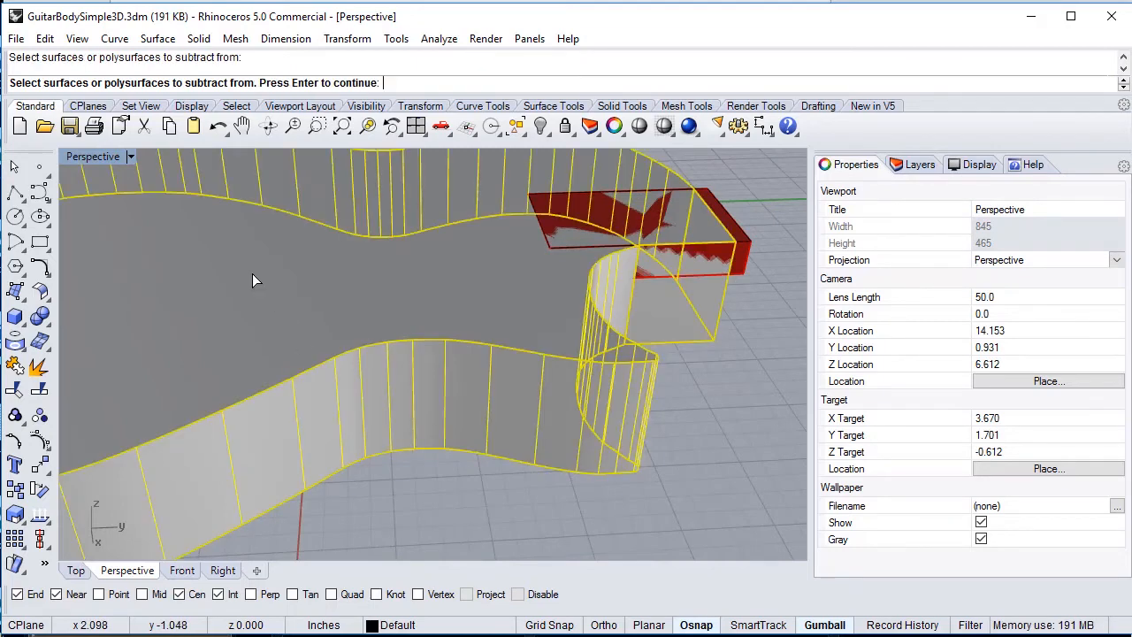
key("Return")
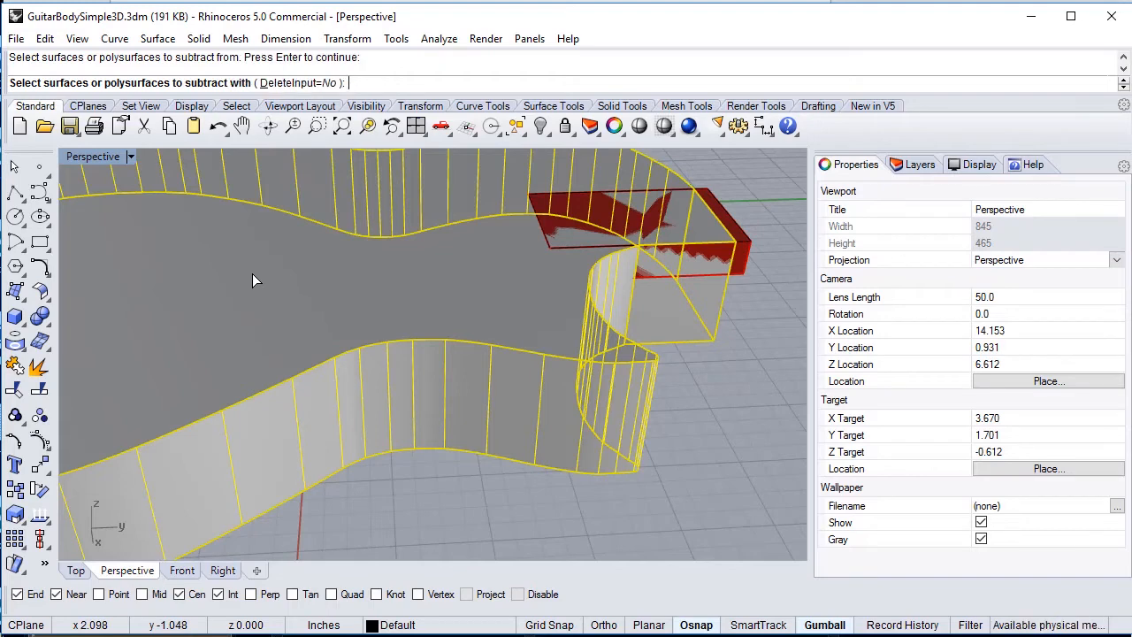
left_click(742, 259)
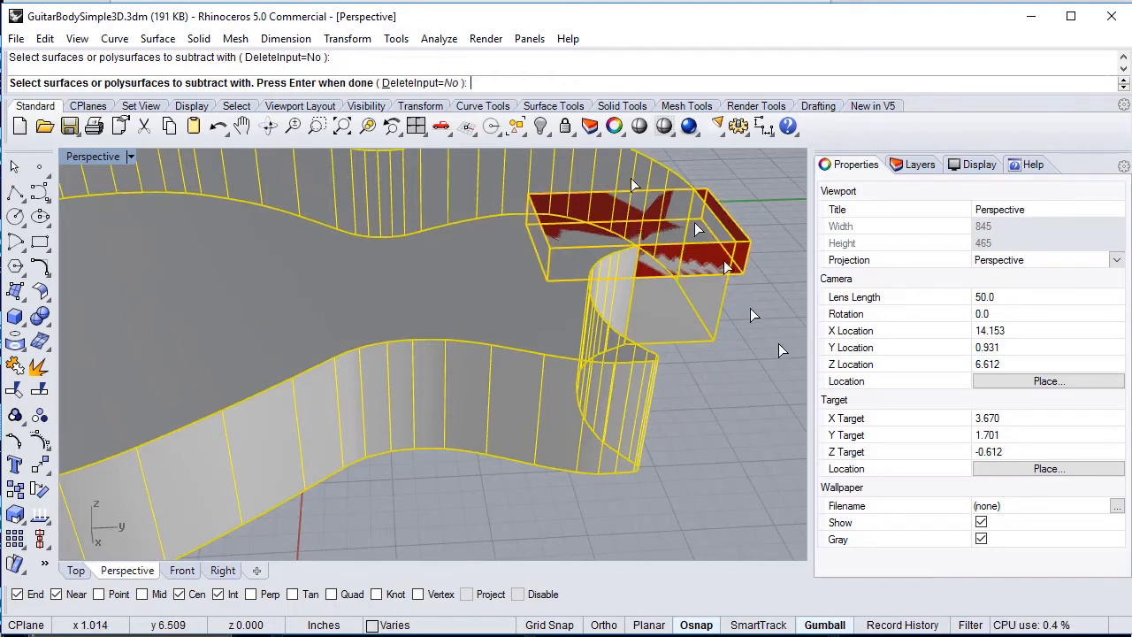
left_click(420, 82)
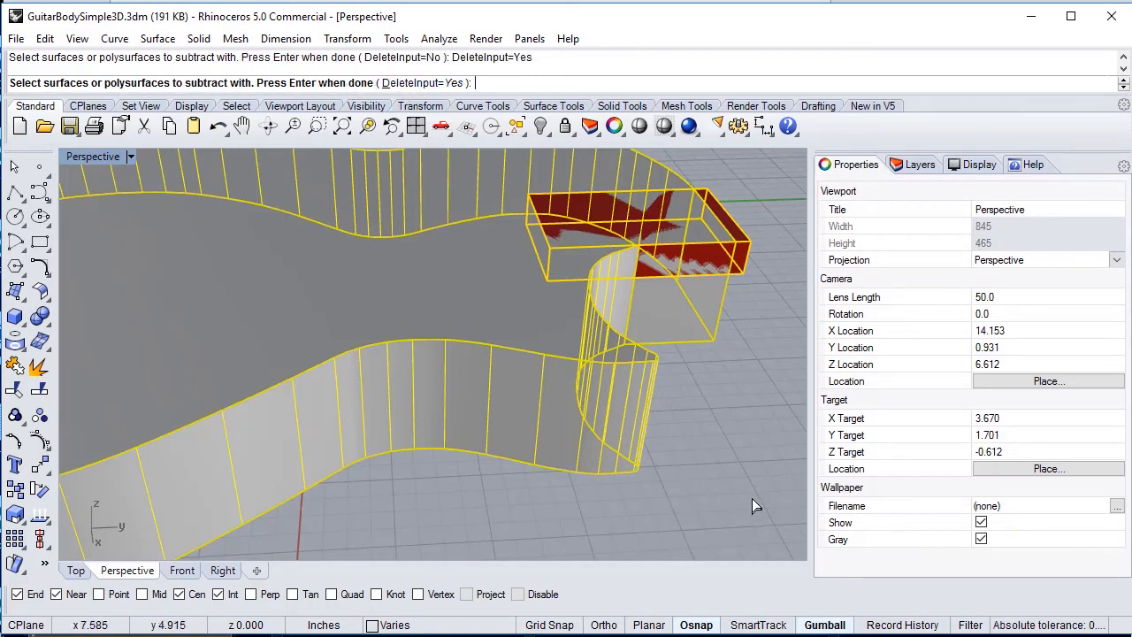
left_click(419, 83)
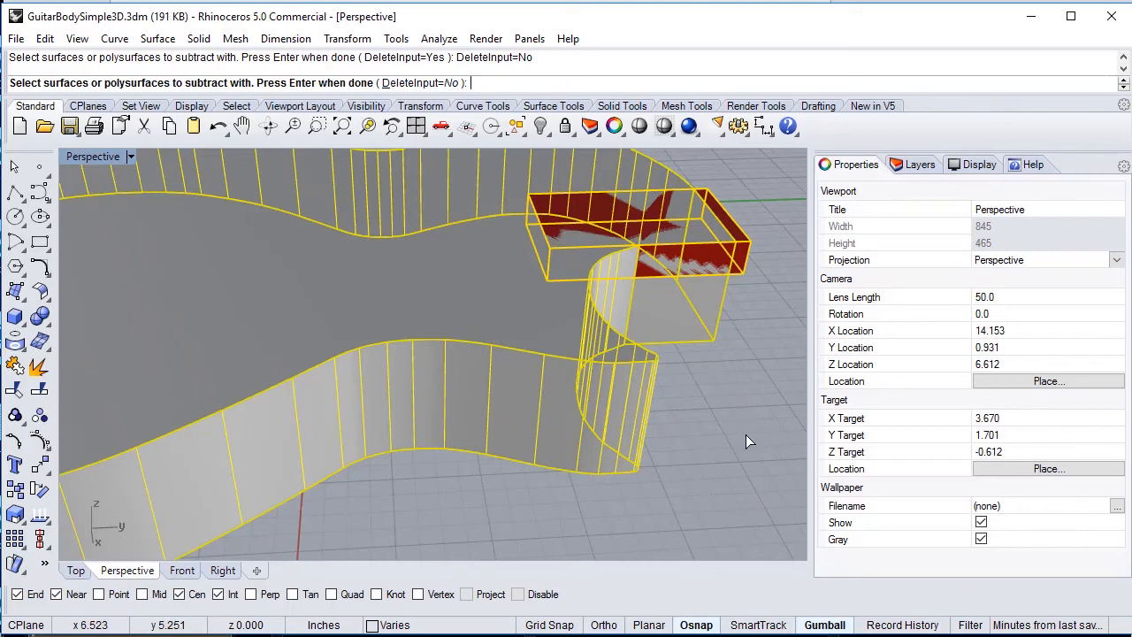
key("Return")
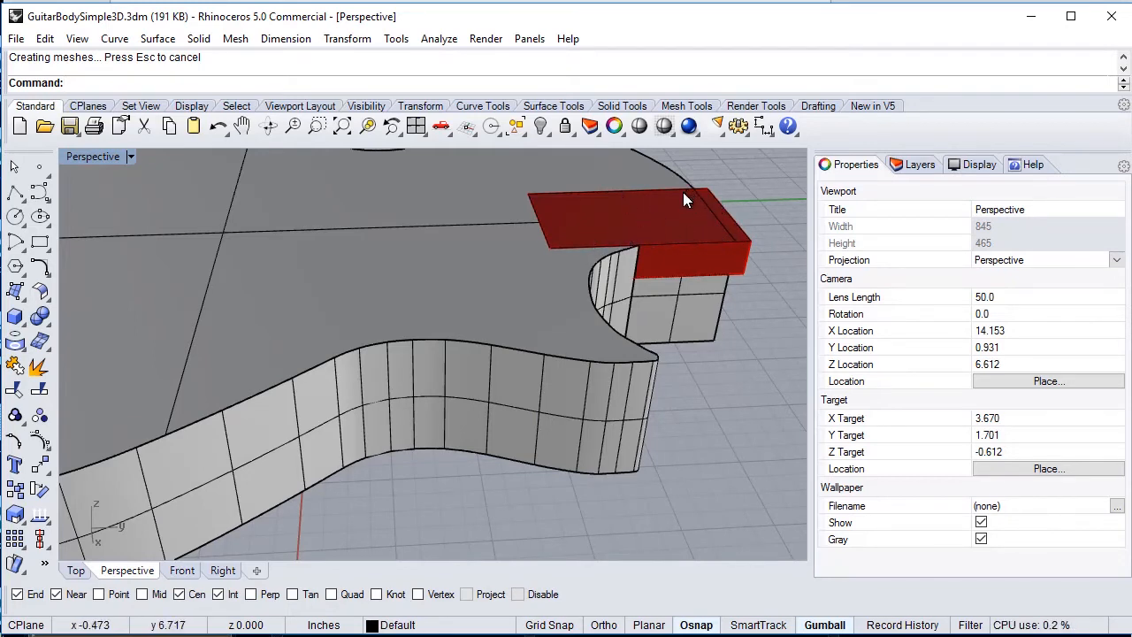
Step: Hide Layer 01 and delete the neck pocket rectangle curve at the body's neck end
left_click(916, 166)
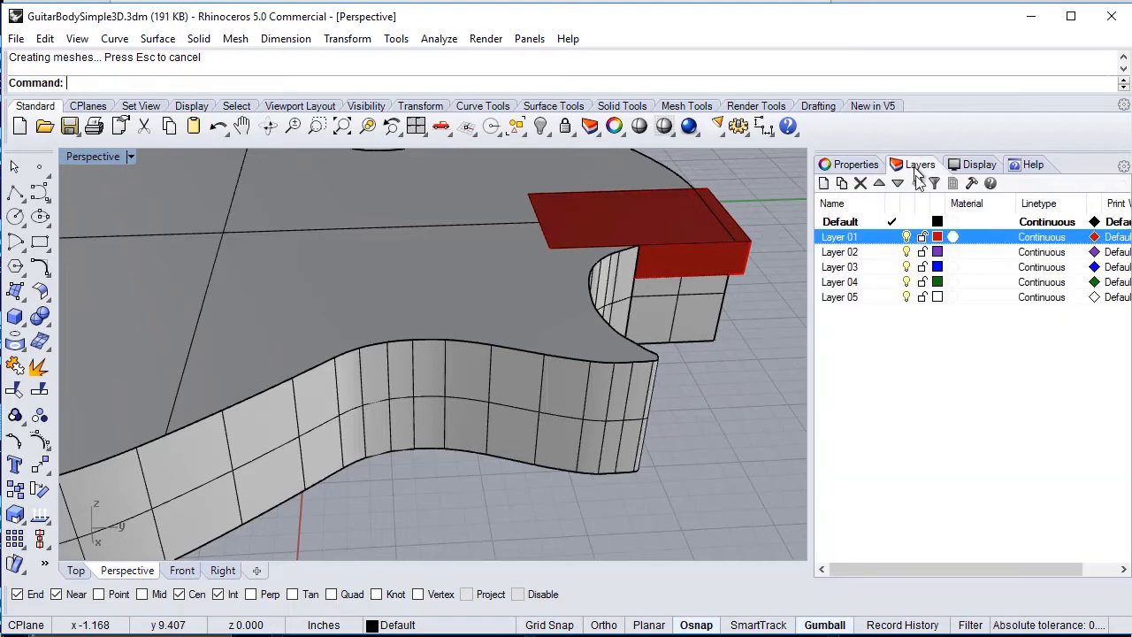
left_click(906, 237)
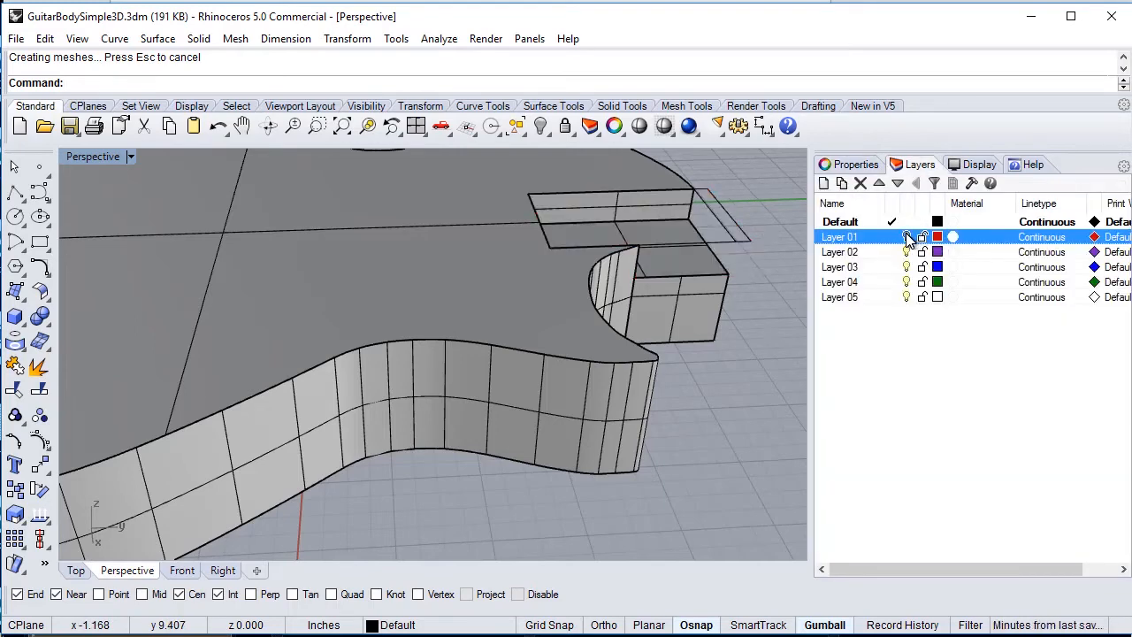
left_click(906, 235)
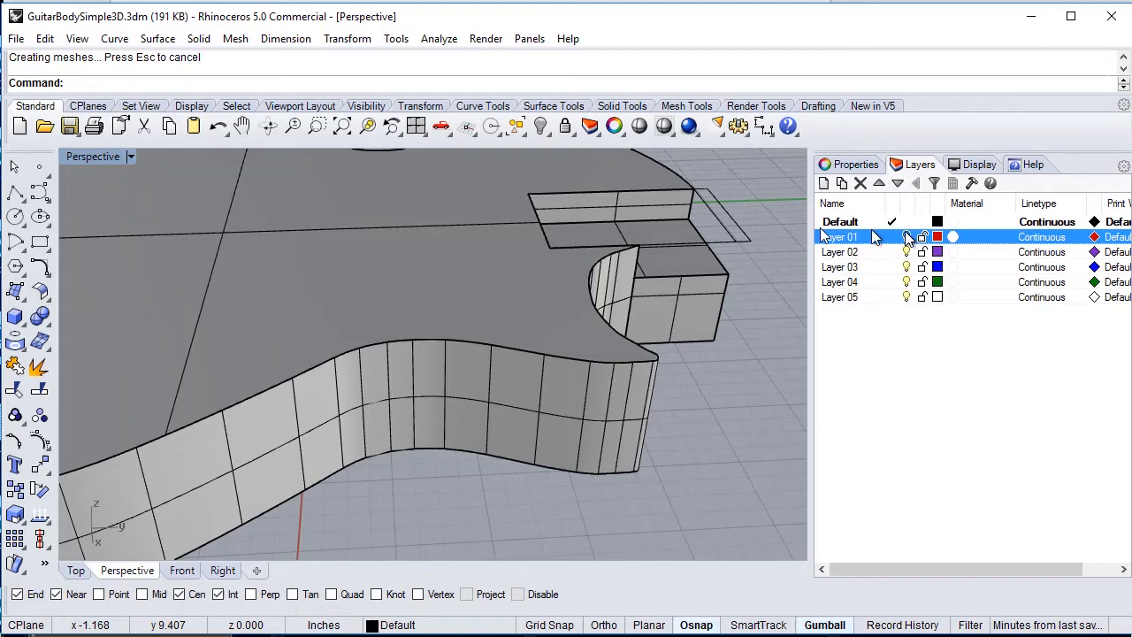
left_click(747, 235)
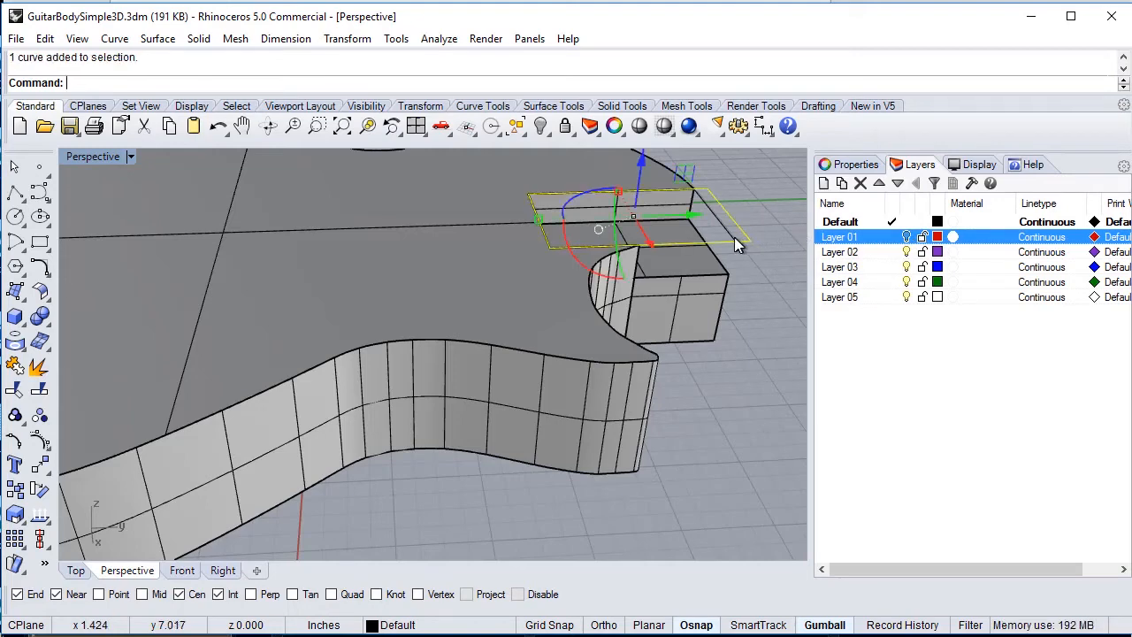
key("Delete")
Step: Assign the closed body outline curve to Layer 04 and hide that layer
left_click(734, 242)
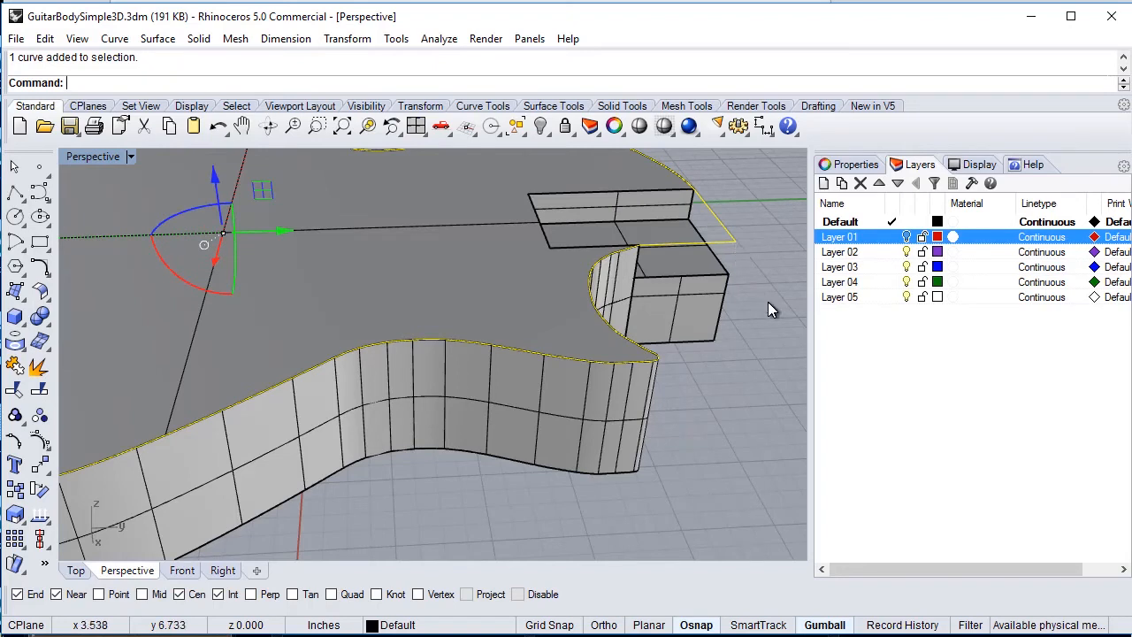
left_click(855, 168)
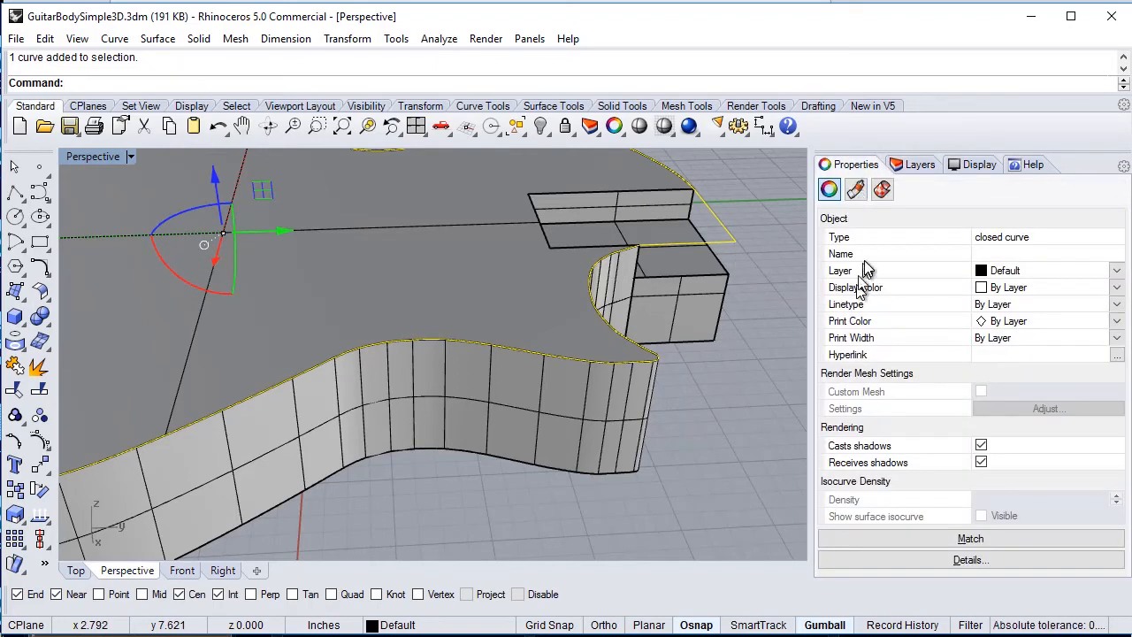
left_click(1117, 271)
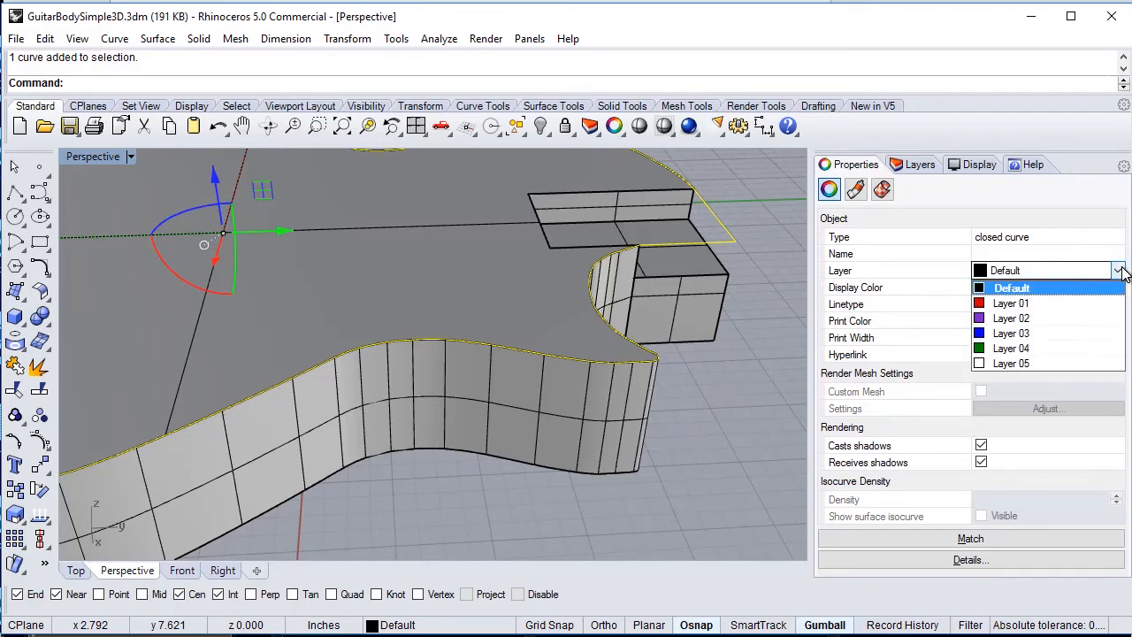
left_click(1012, 348)
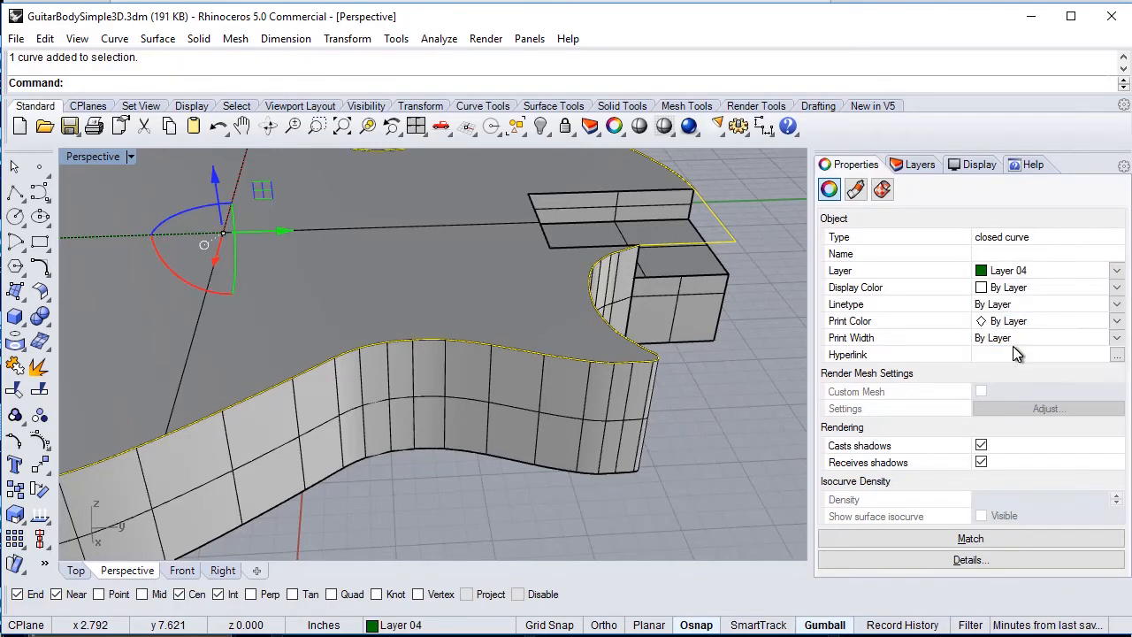
left_click(917, 167)
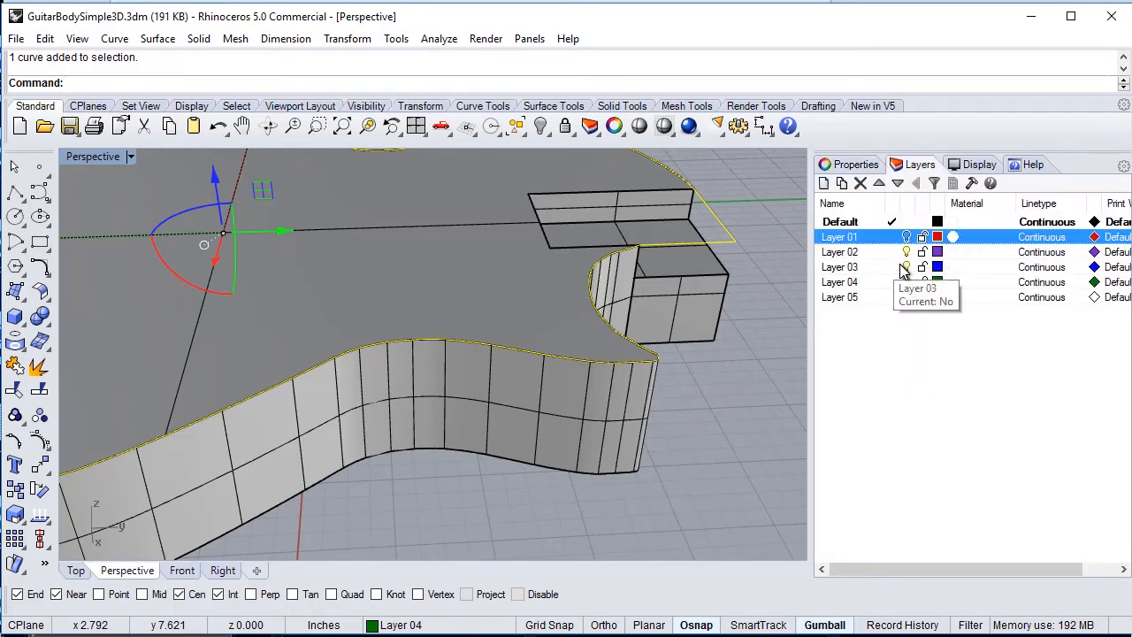
left_click(915, 283)
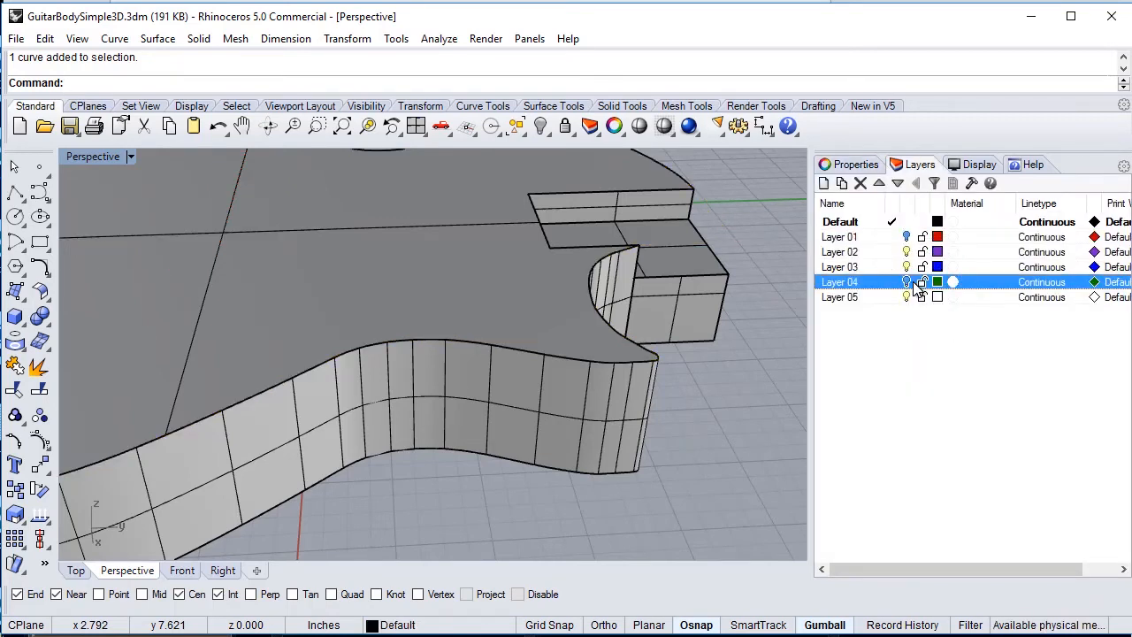
left_click(342, 126)
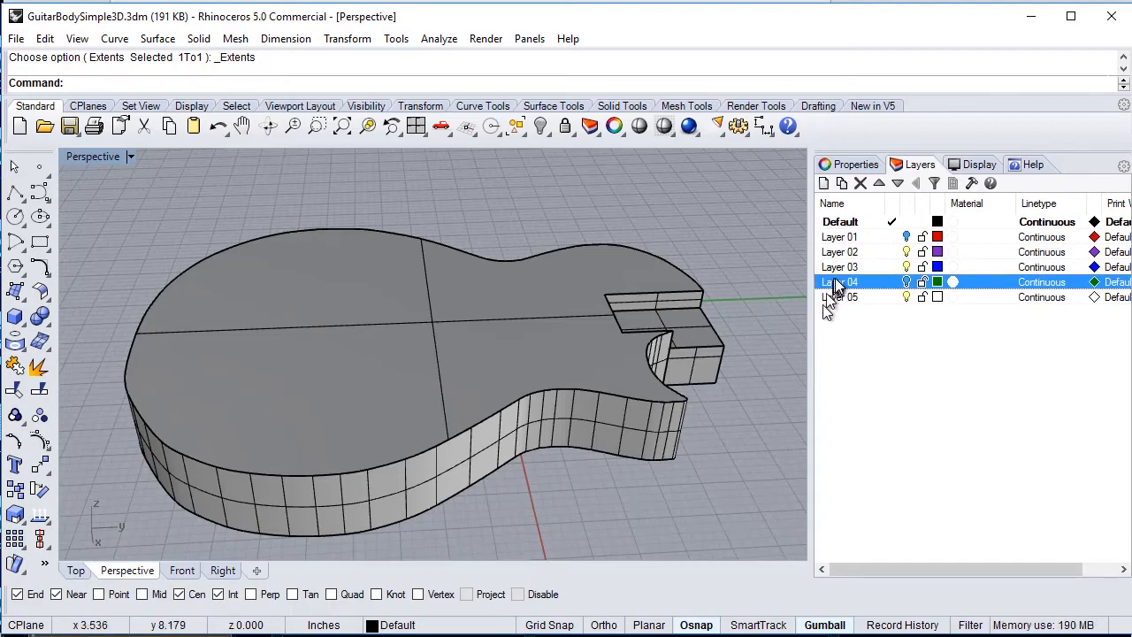
Step: Show the body outline on Layer 04 briefly, hide it again, and save the model file
left_click(906, 282)
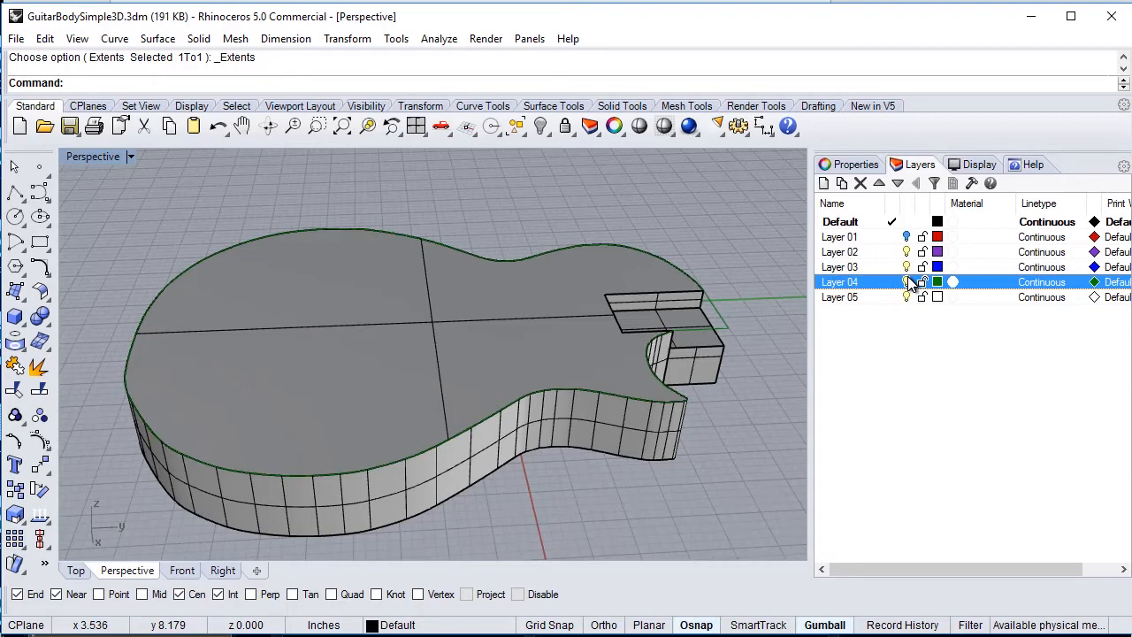
left_click(906, 283)
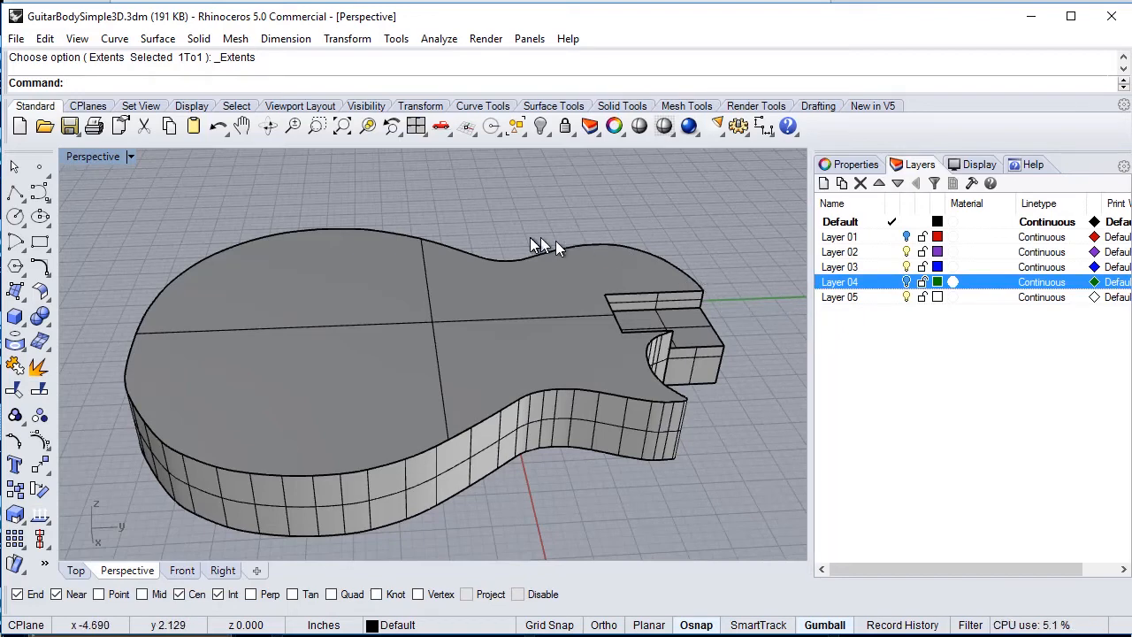
left_click(71, 126)
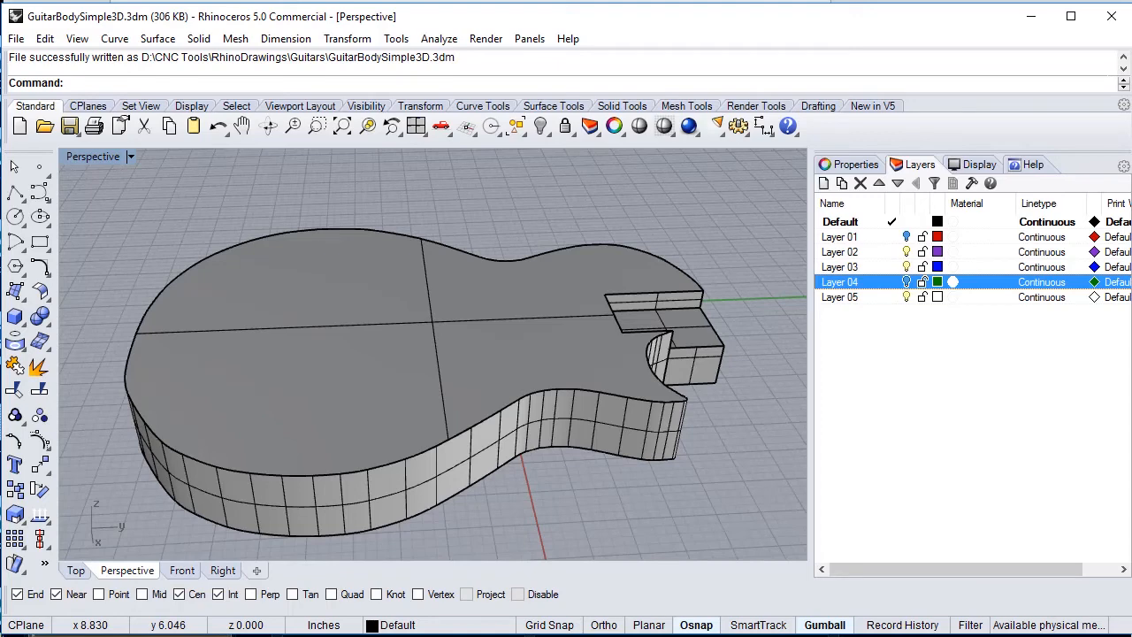
Step: Undo the last edge fillet, then fillet the body's upper outline edge with a 0.125 radius handle and NextRadius set to 0.15
key("ctrl+z")
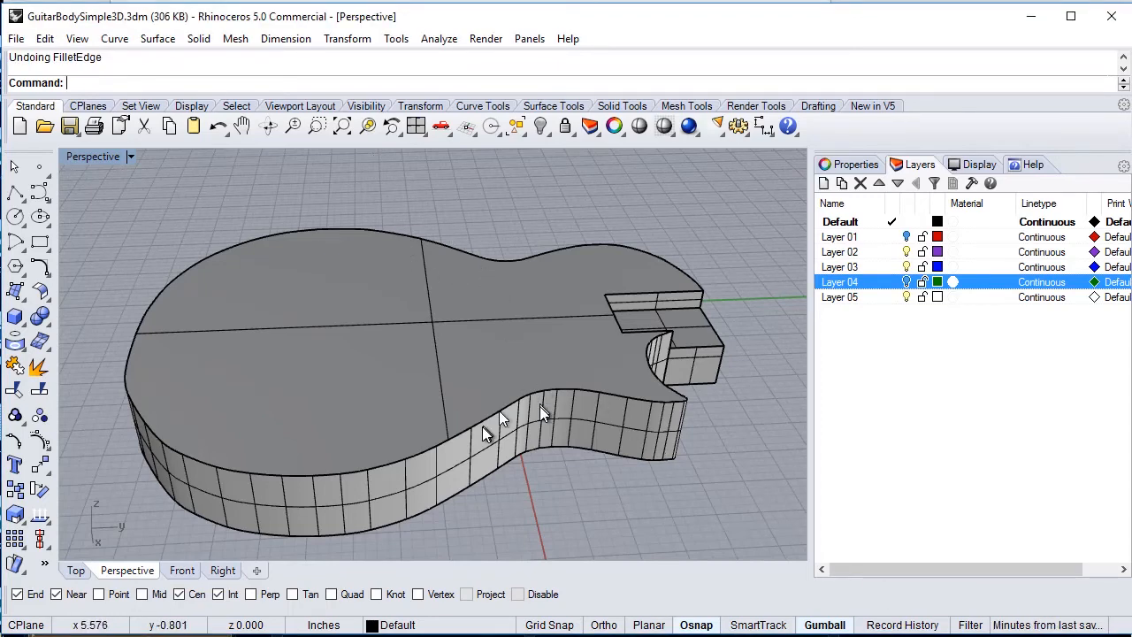
left_click(198, 38)
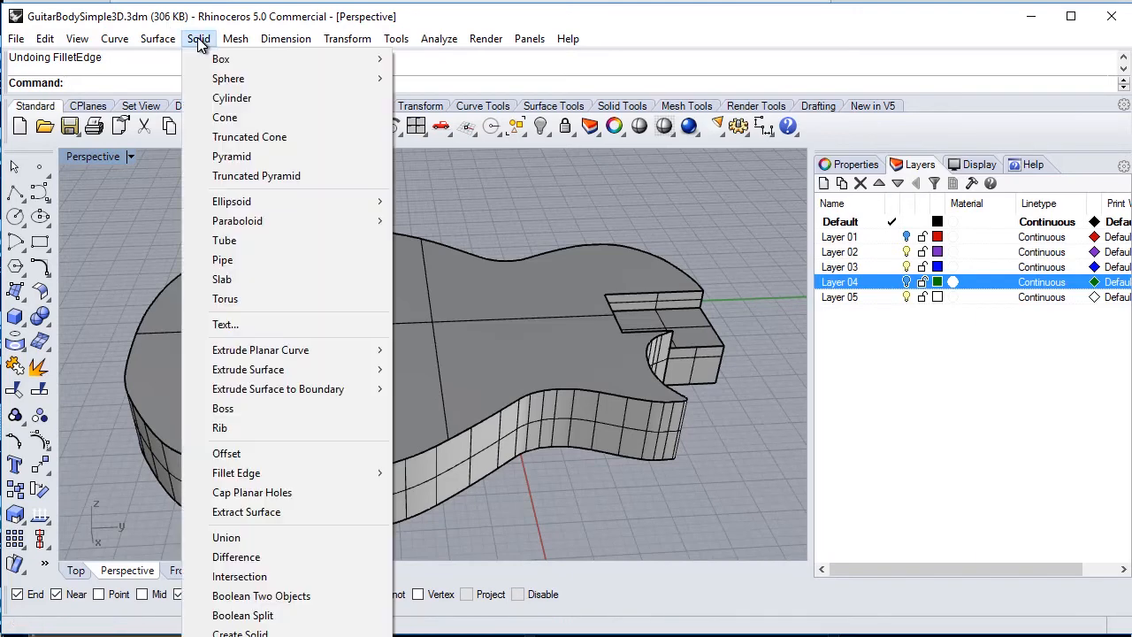
mouse_move(305, 469)
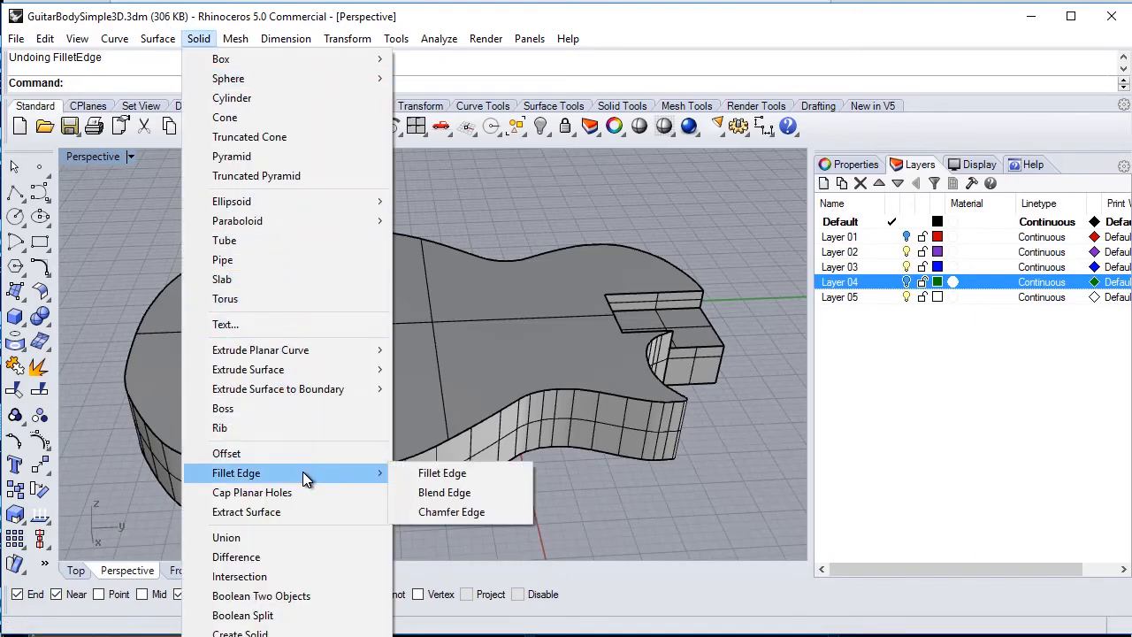
left_click(411, 472)
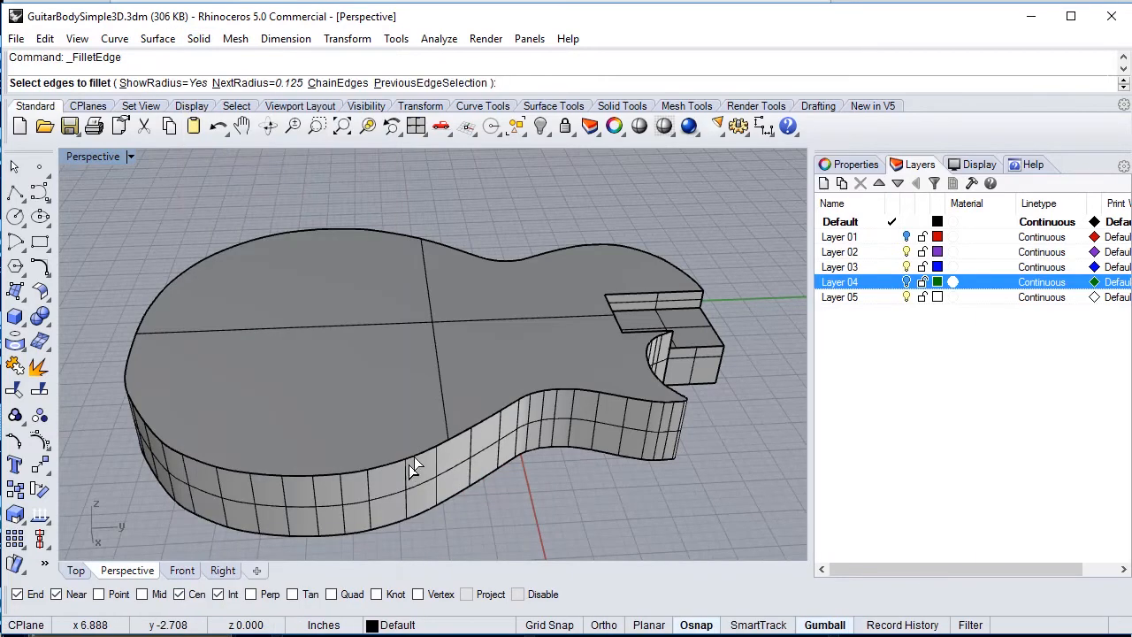
left_click(421, 456)
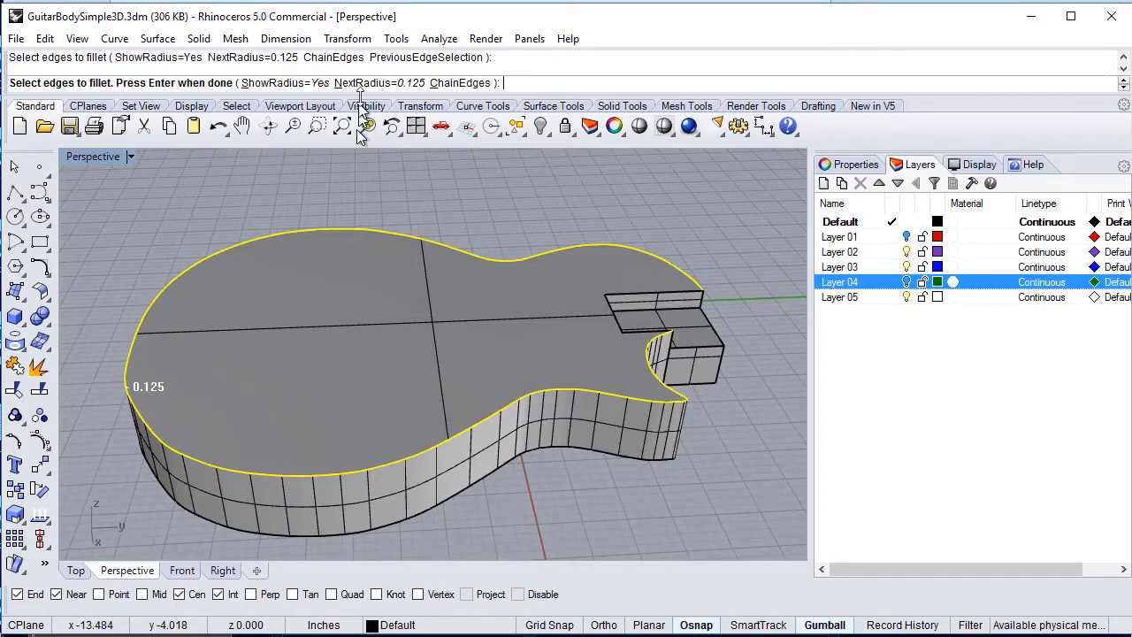
left_click(362, 82)
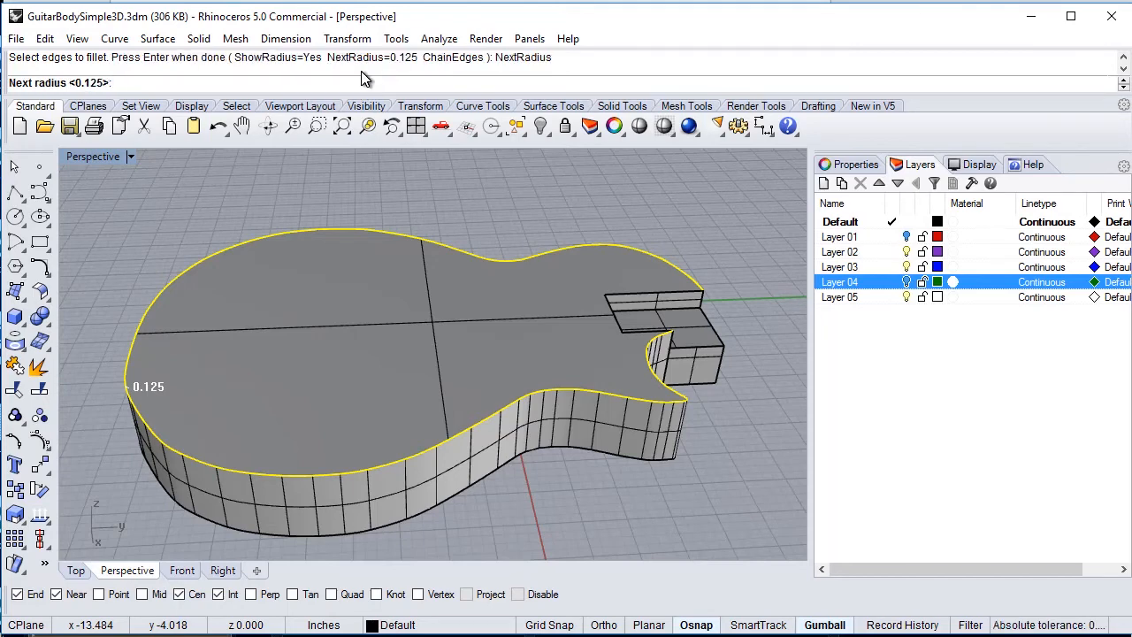
type("0.")
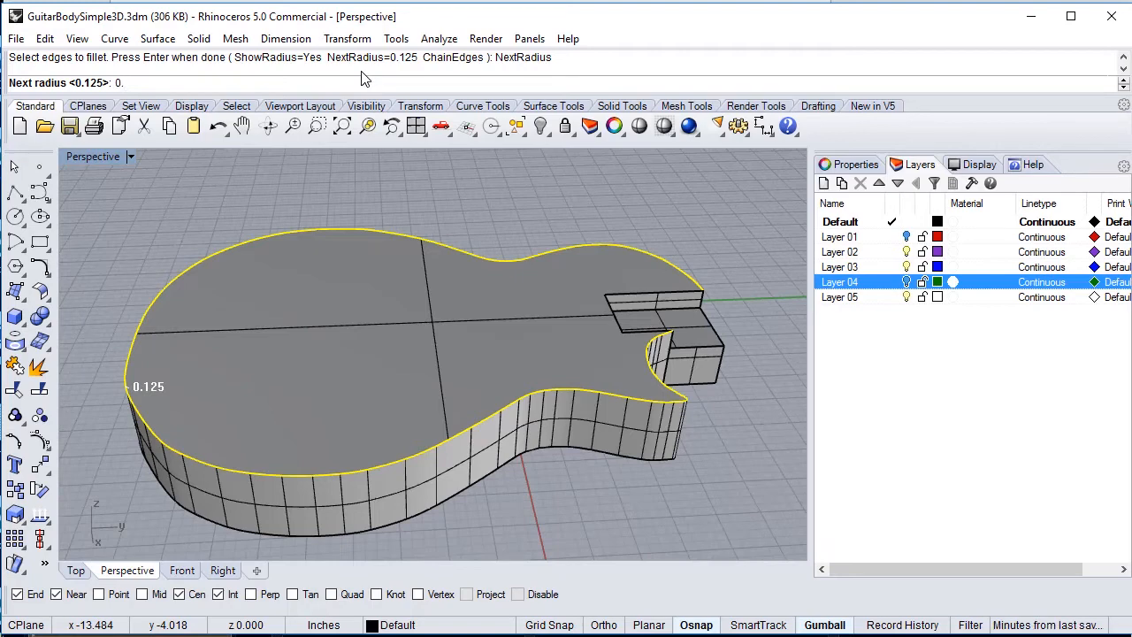
type("15")
key("Return")
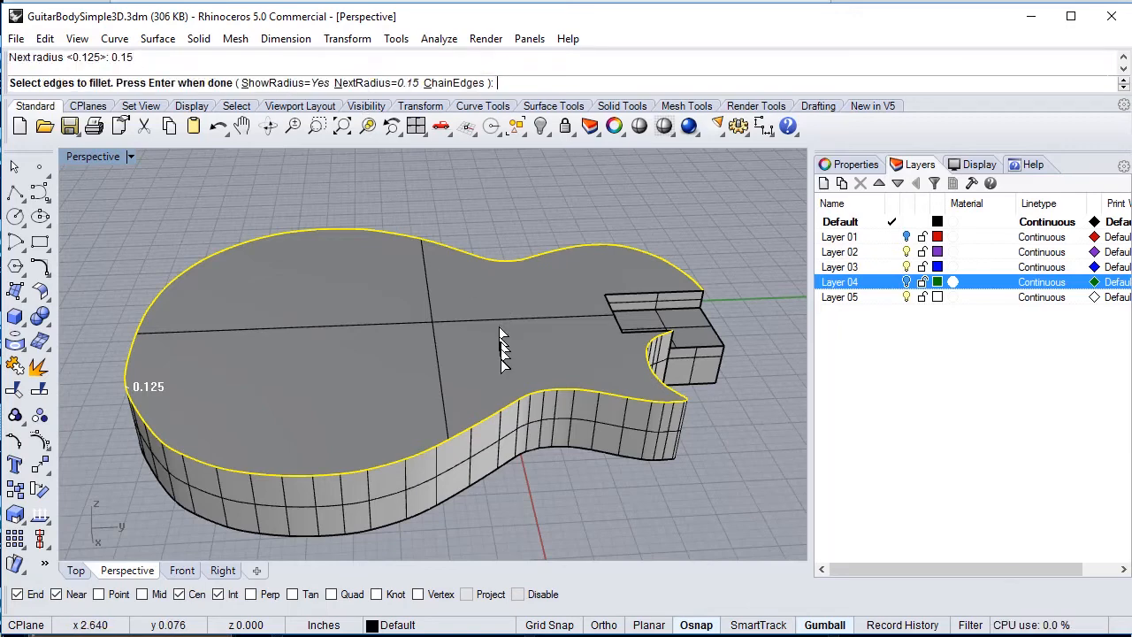
key("Return")
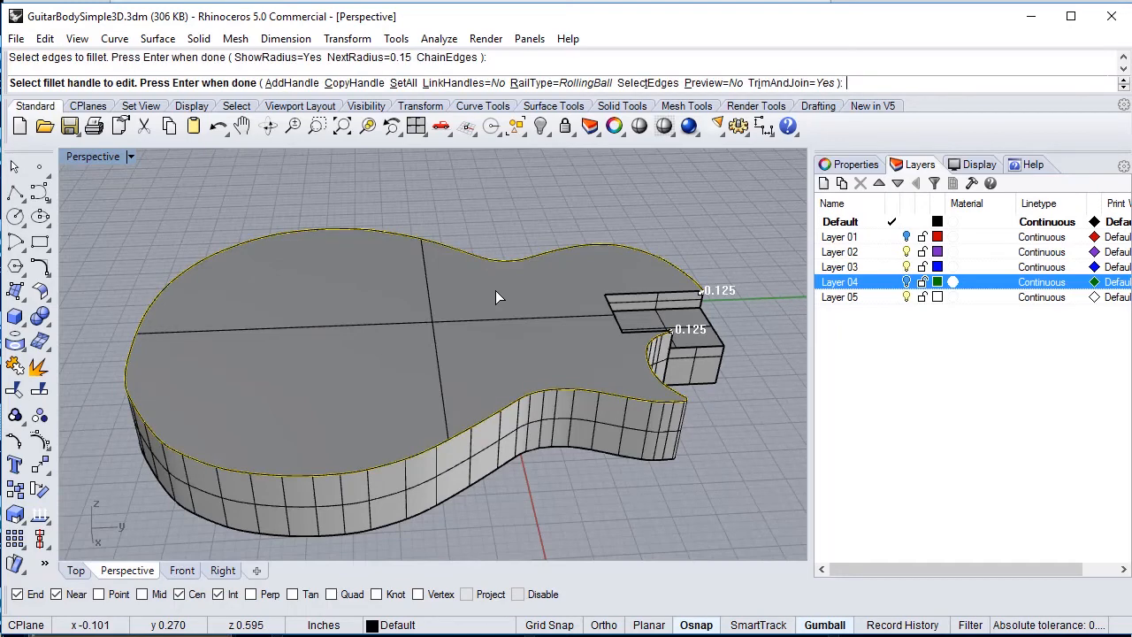
key("Return")
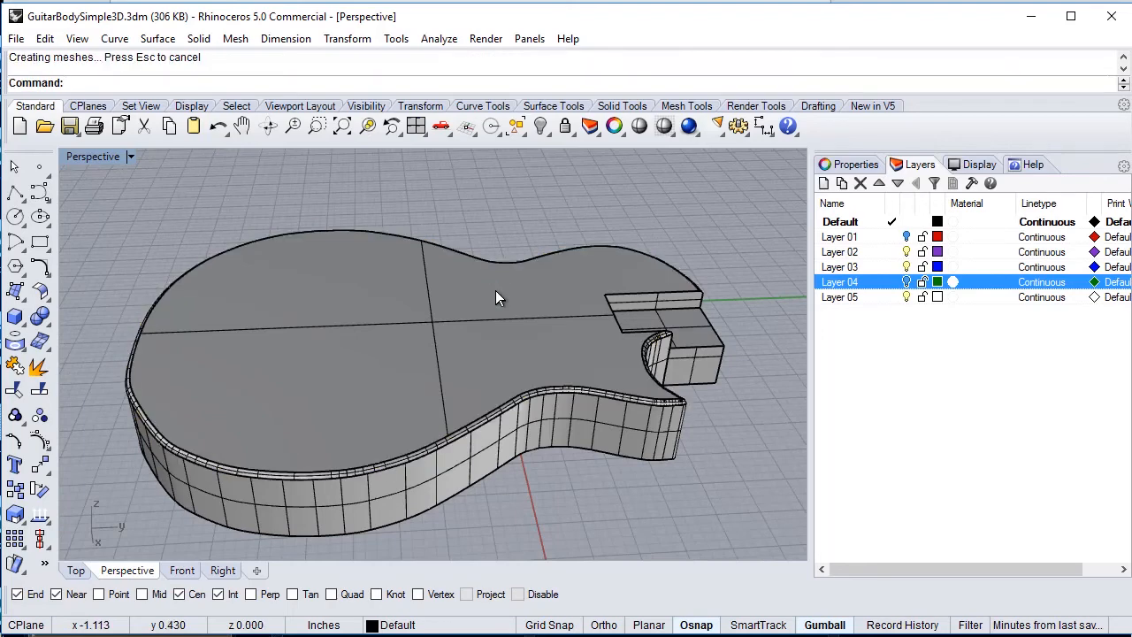
Step: Inspect the rounded upper edge up close and turn the guitar body over to view its underside
scroll(519, 398, "up", 5)
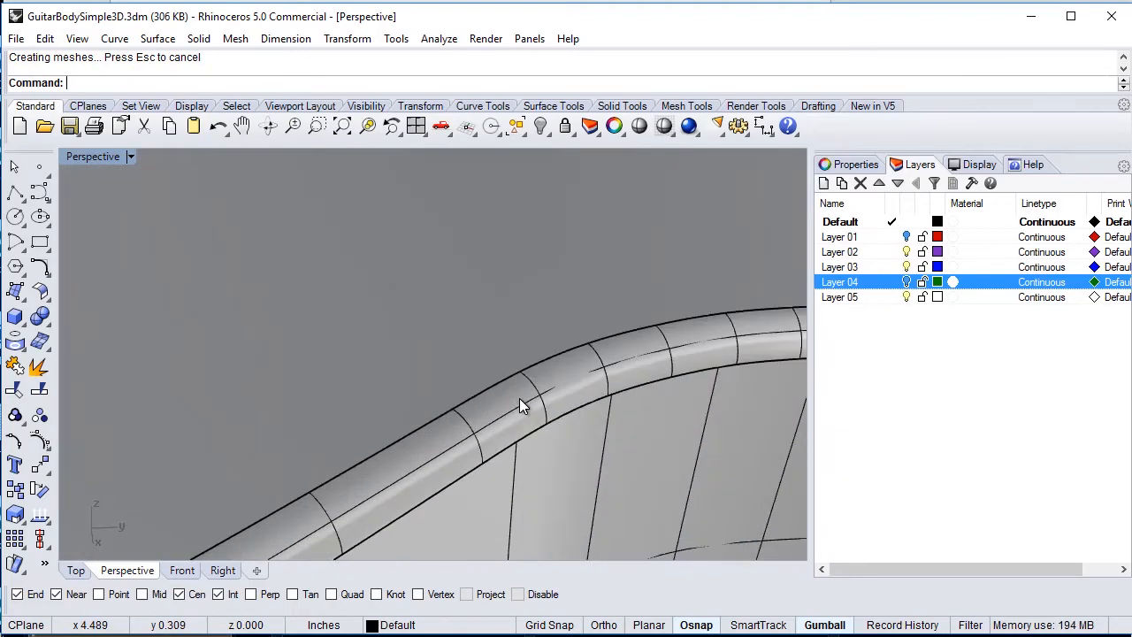
scroll(519, 398, "down", 5)
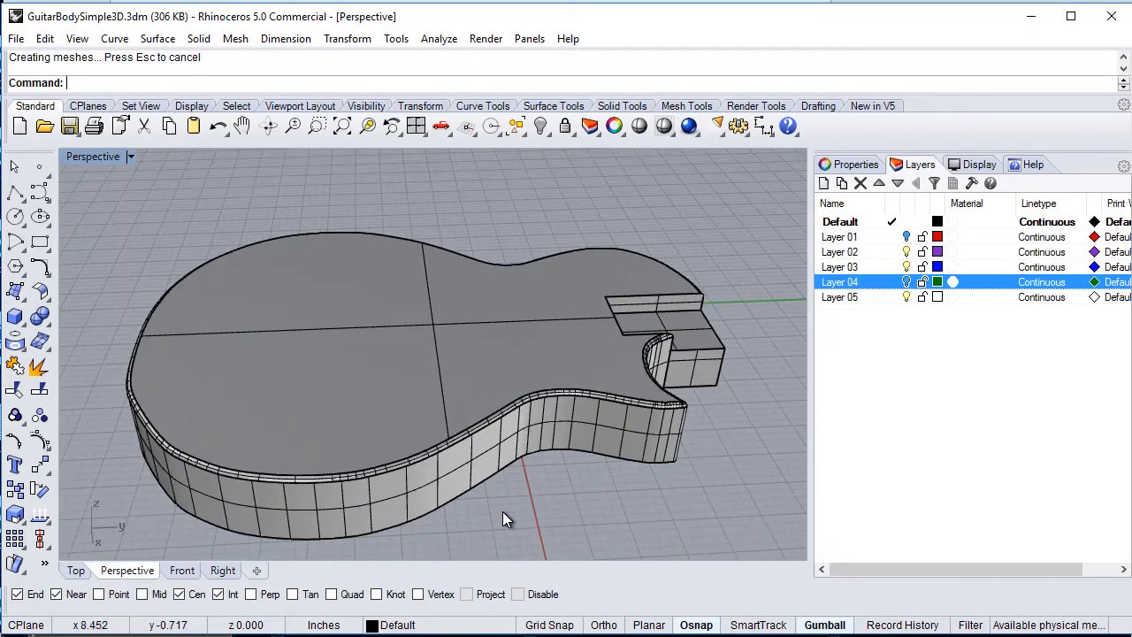
right_click_drag(502, 513, 505, 253)
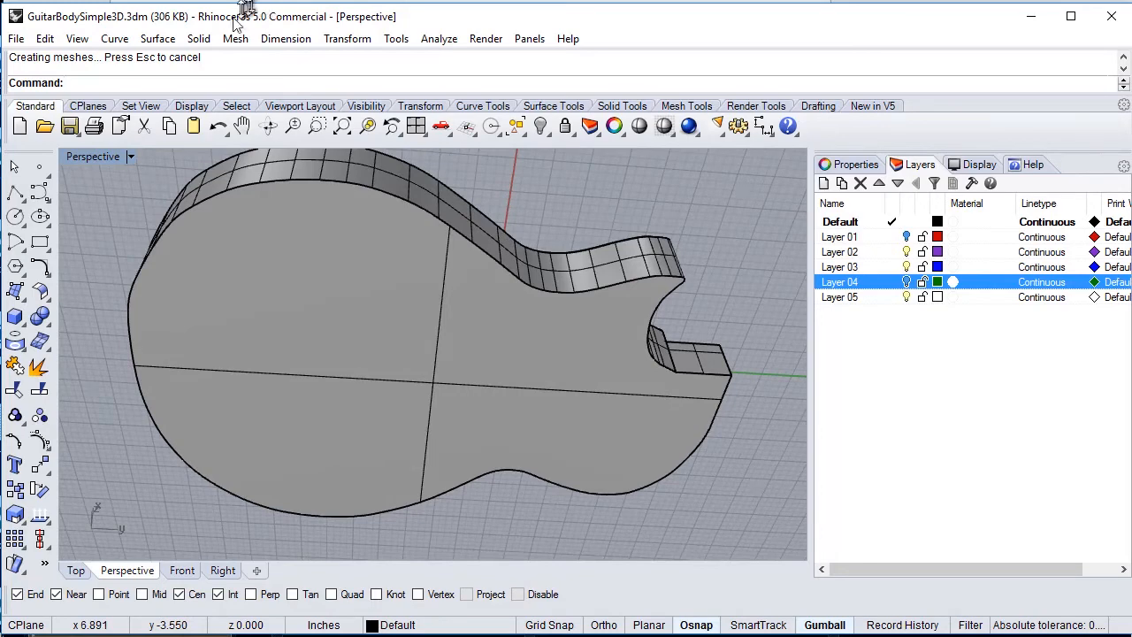
Step: Fillet the outline edge of the guitar body's underside with a 0.15 radius
left_click(198, 38)
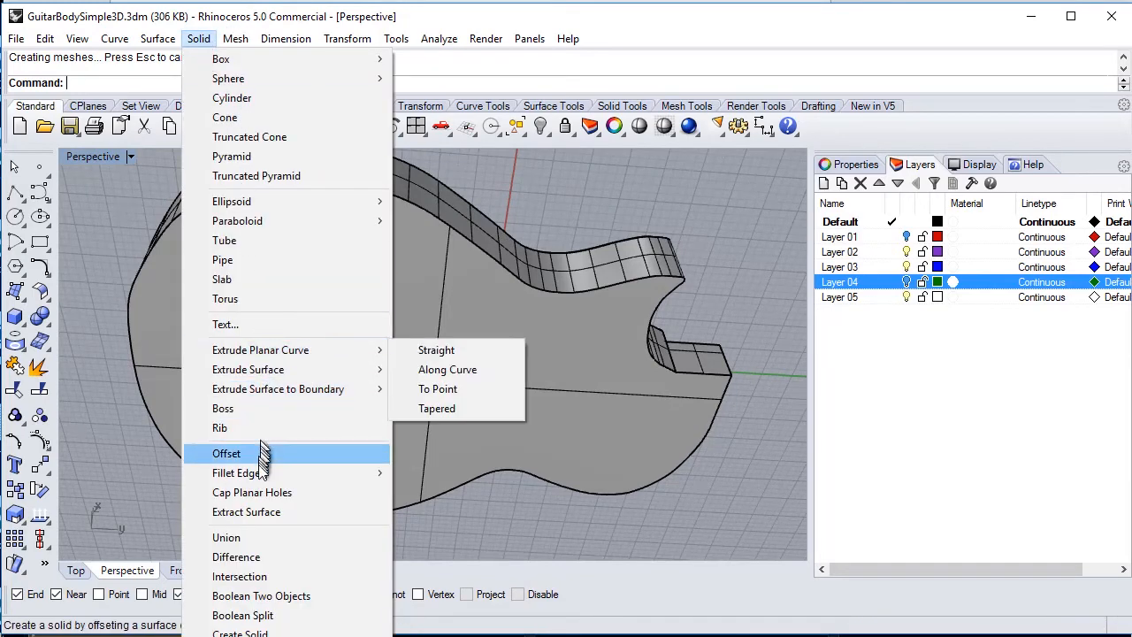
mouse_move(296, 471)
left_click(442, 471)
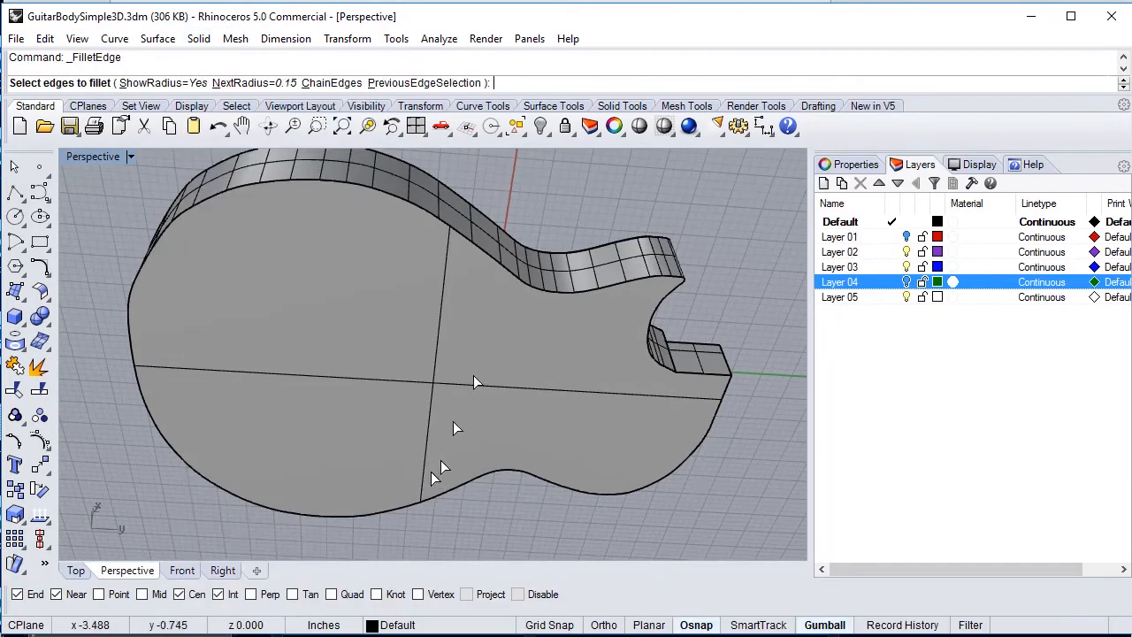
left_click(513, 280)
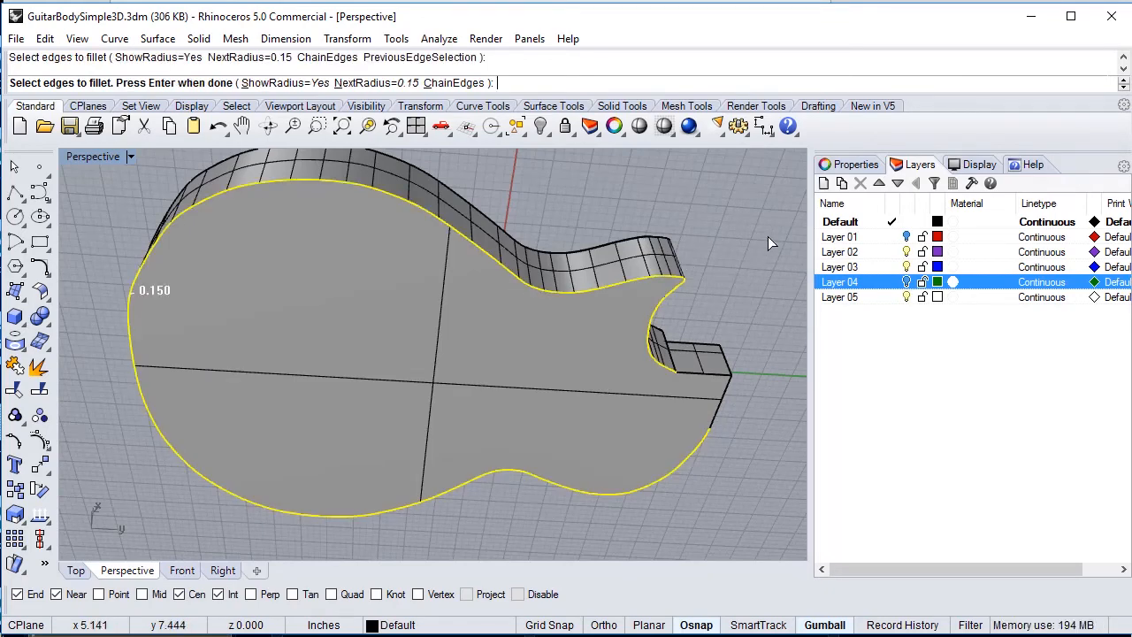
key("Return")
key("Return")
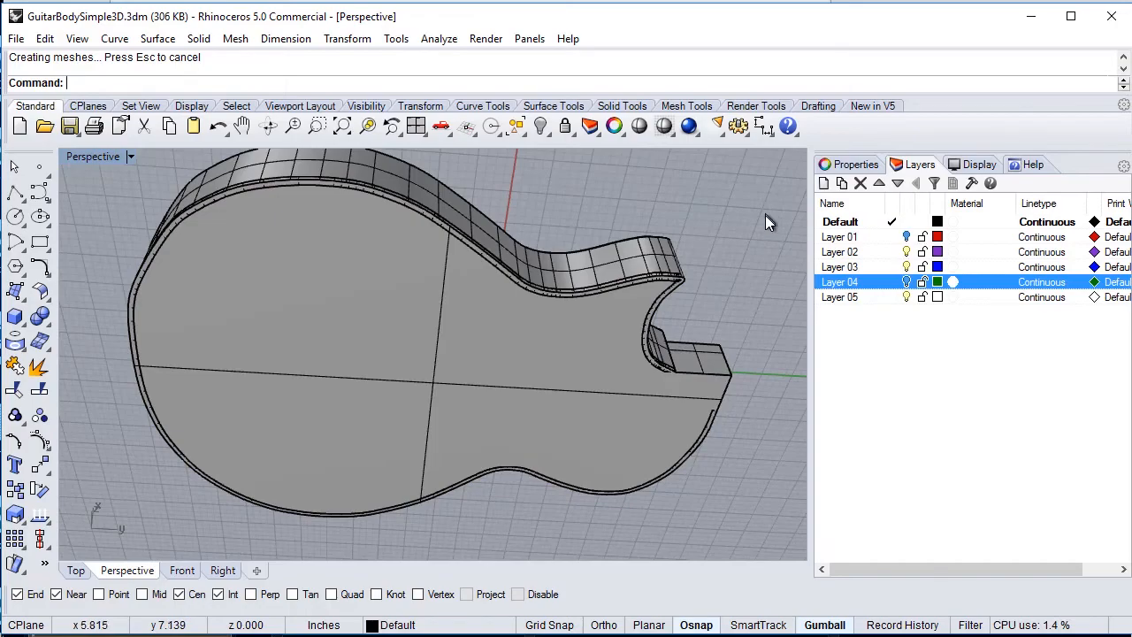
Step: Examine the filleted edges and neck pocket from above and below, and fit the whole body in the perspective view
right_click_drag(758, 216, 786, 445)
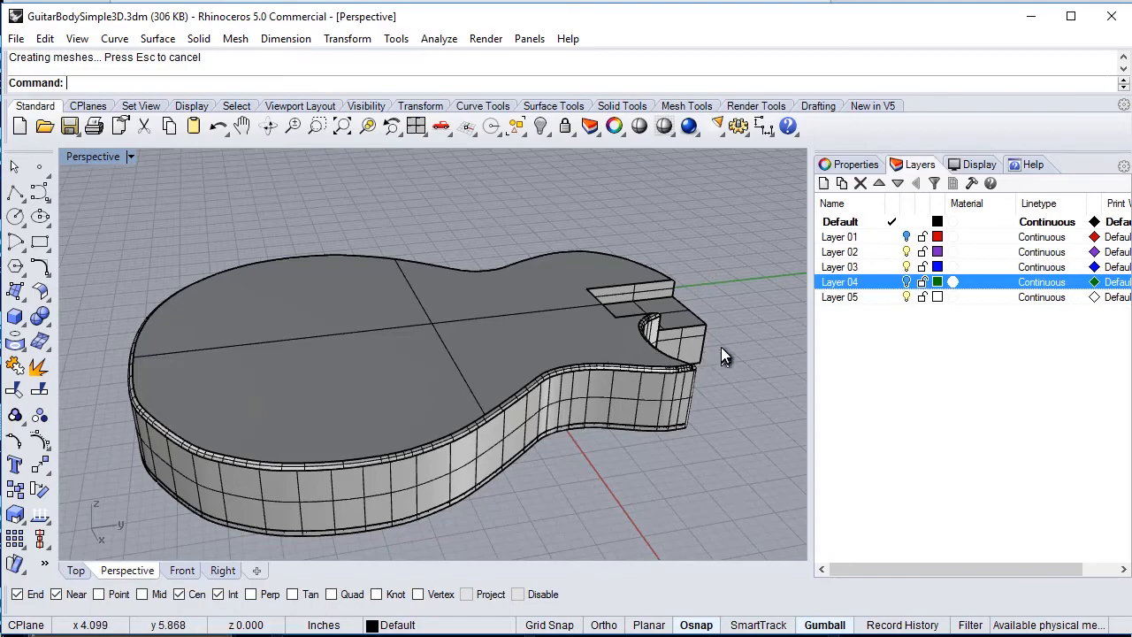
right_click_drag(721, 347, 528, 213)
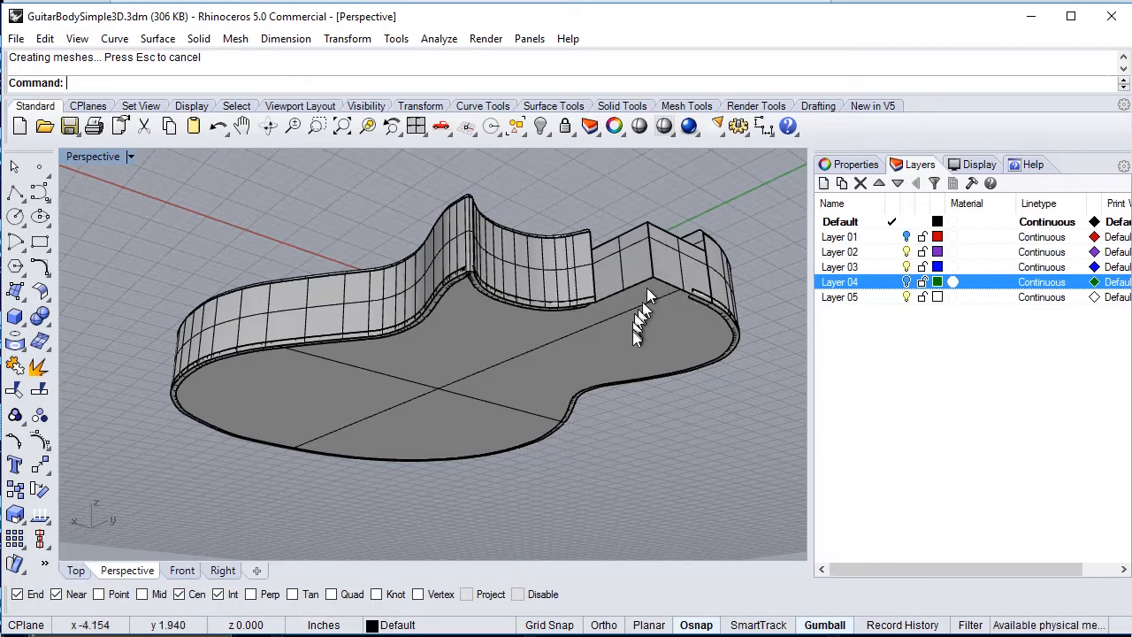
right_click_drag(331, 235, 535, 370)
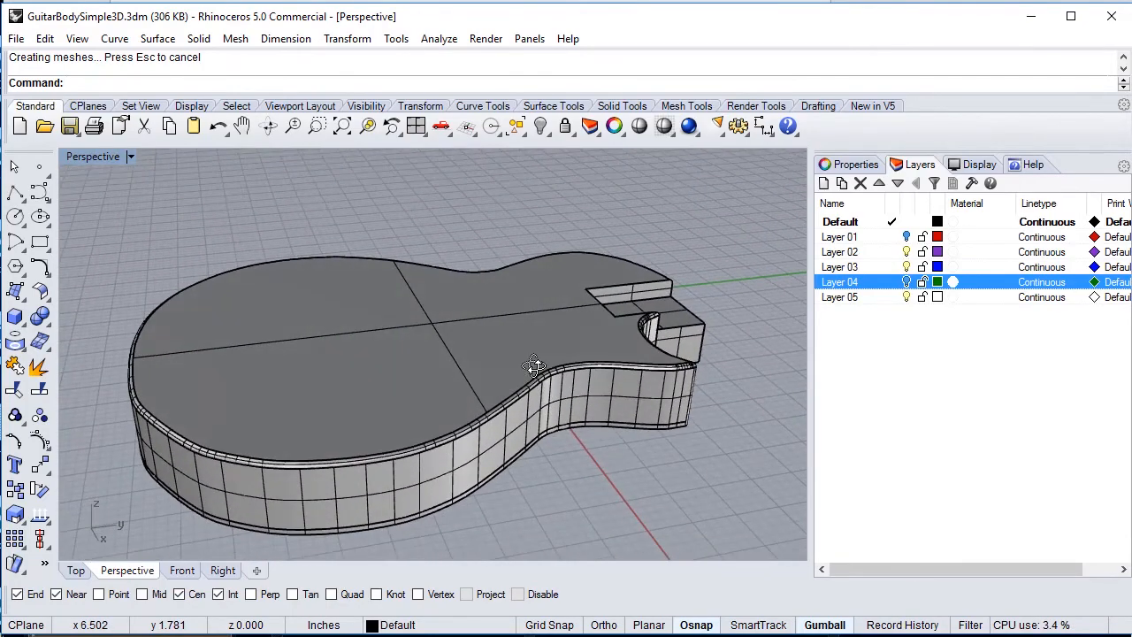
left_click(346, 129)
right_click_drag(558, 466, 570, 432)
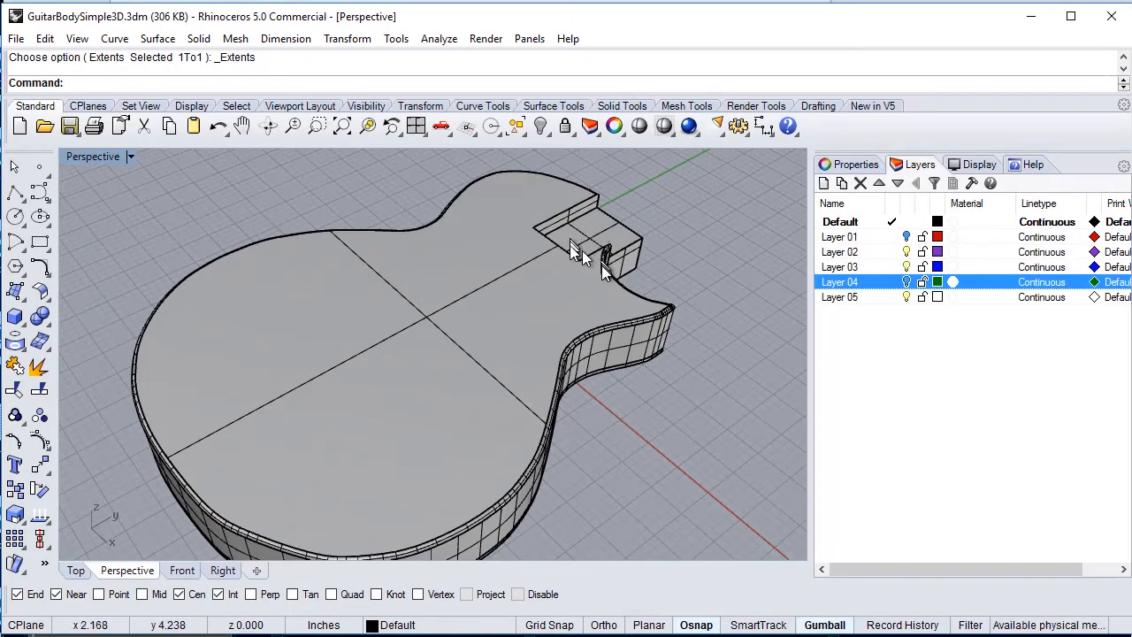
right_click_drag(566, 414, 495, 416)
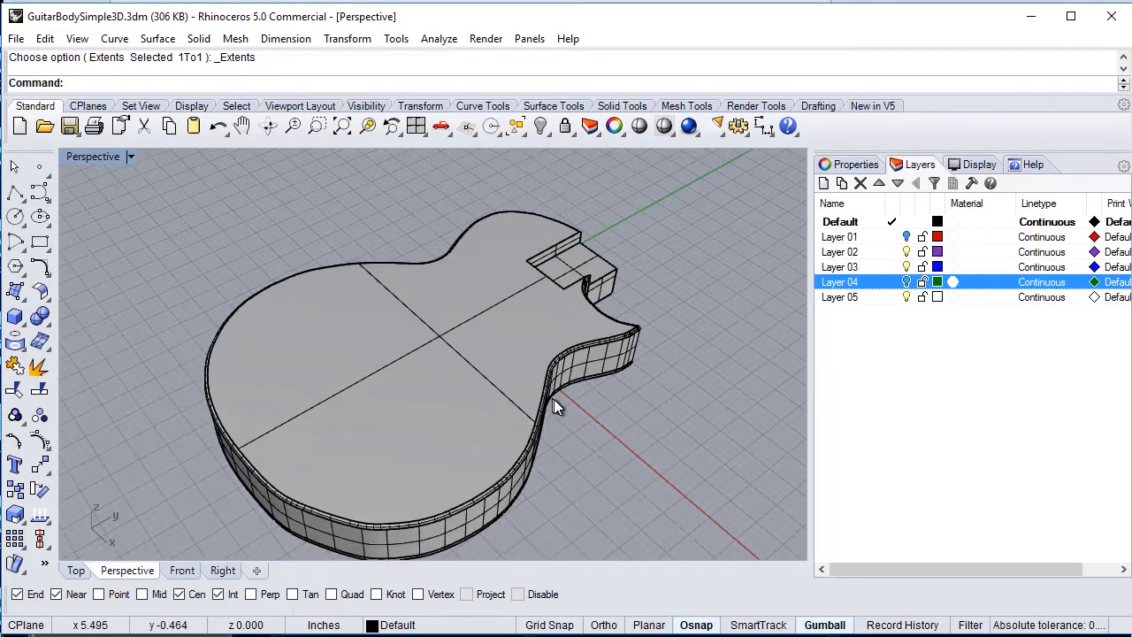
left_click(343, 129)
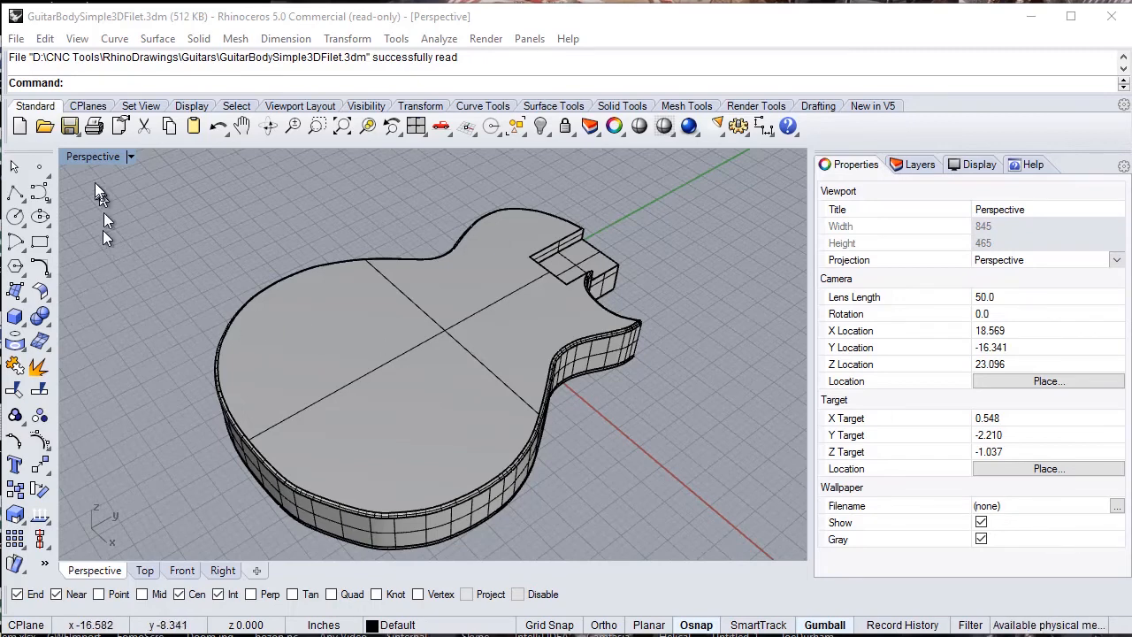
Step: Set the perspective viewport to Rendered display and open the material settings of the Default layer
left_click(89, 154)
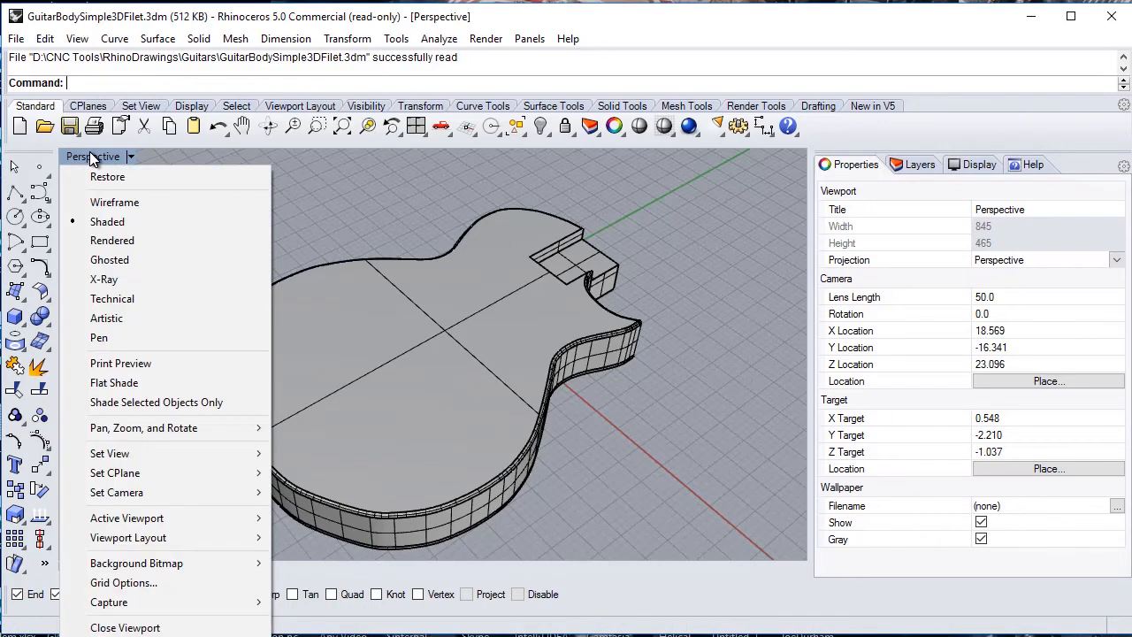
left_click(128, 244)
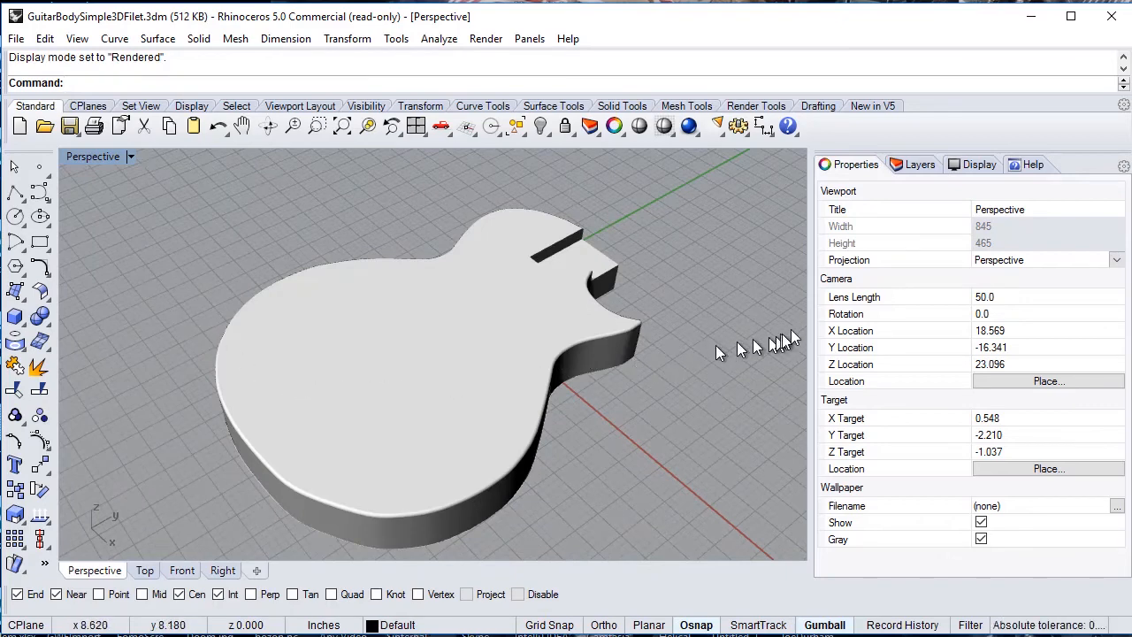
left_click(919, 166)
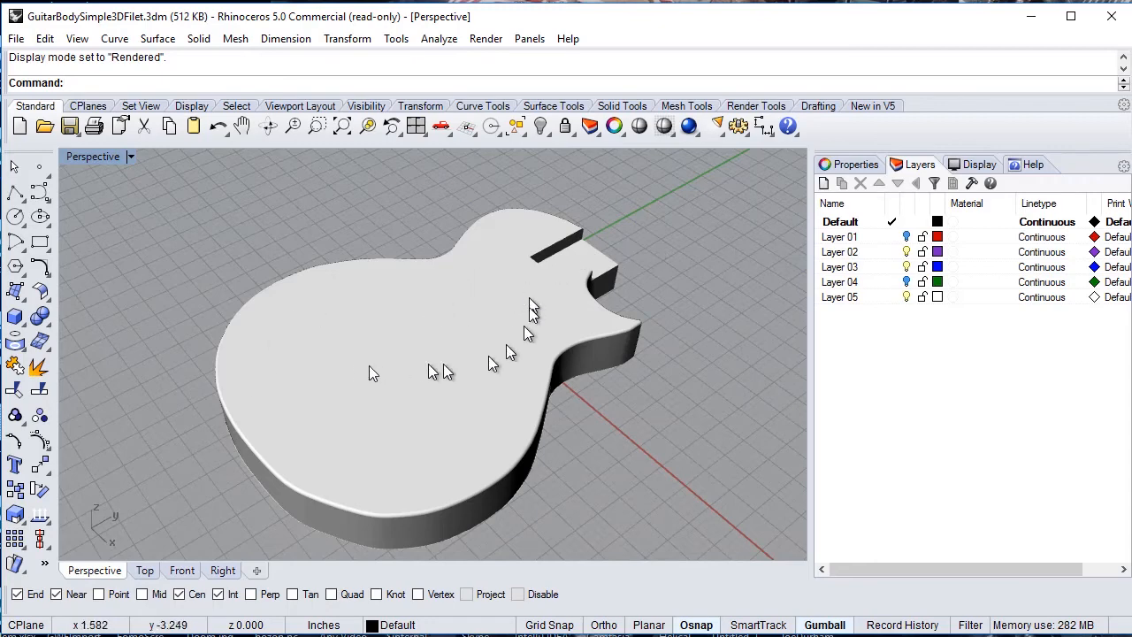
left_click(988, 222)
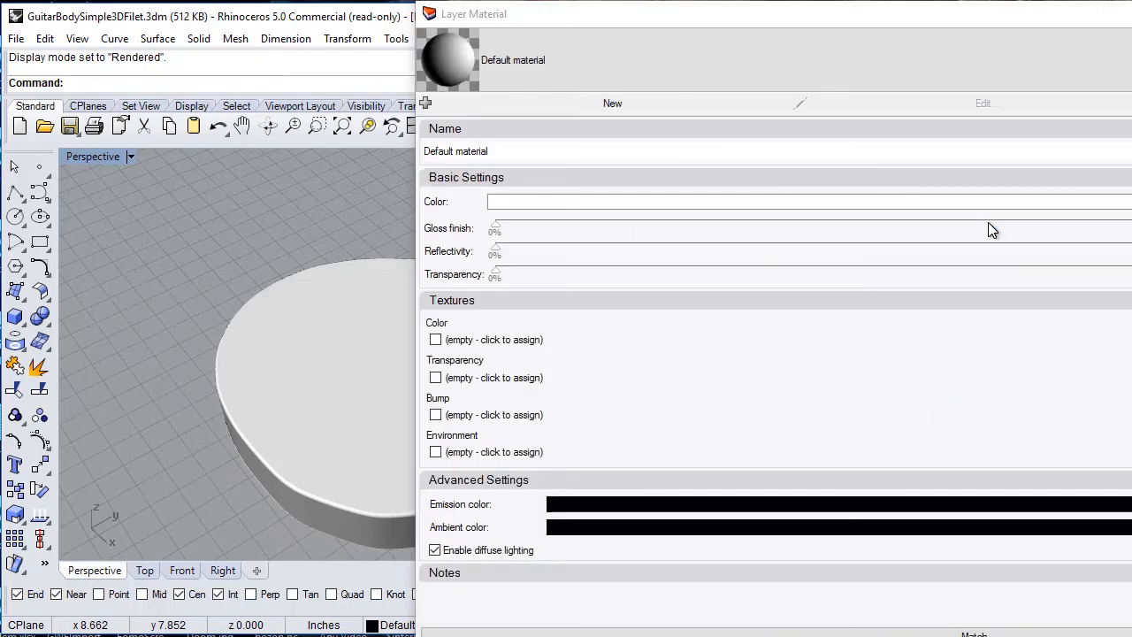
left_click(1056, 16)
left_click_drag(1056, 16, 614, 27)
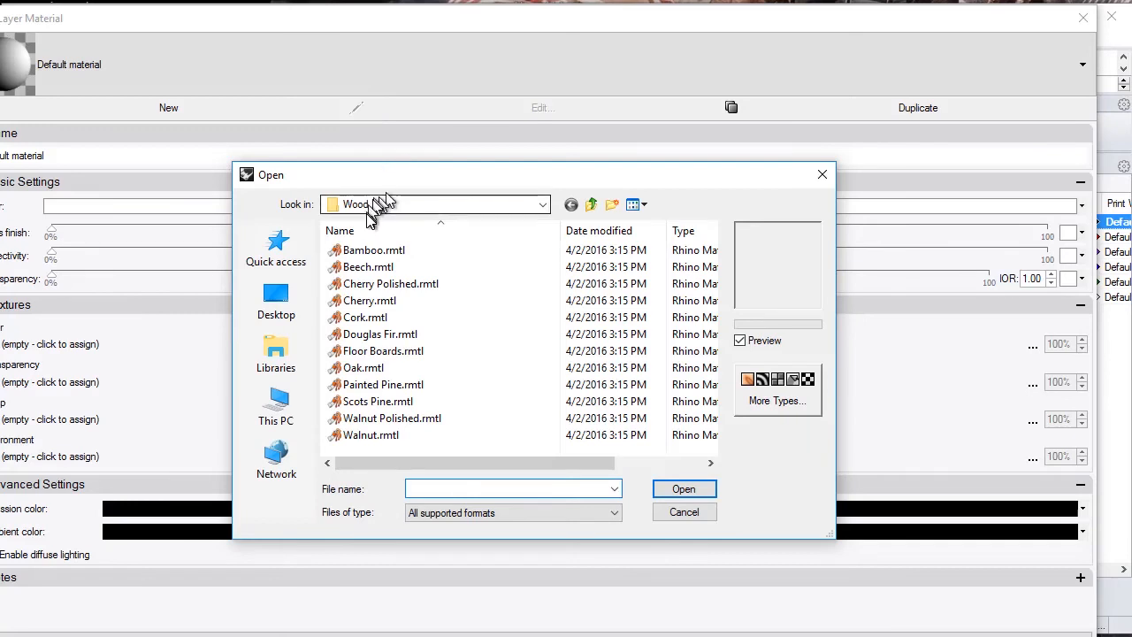
Step: Preview the Cherry, Cork, Beech and Douglas Fir wood materials, and assign Walnut.rmtl from the Wood folder to the Default layer
left_click(591, 204)
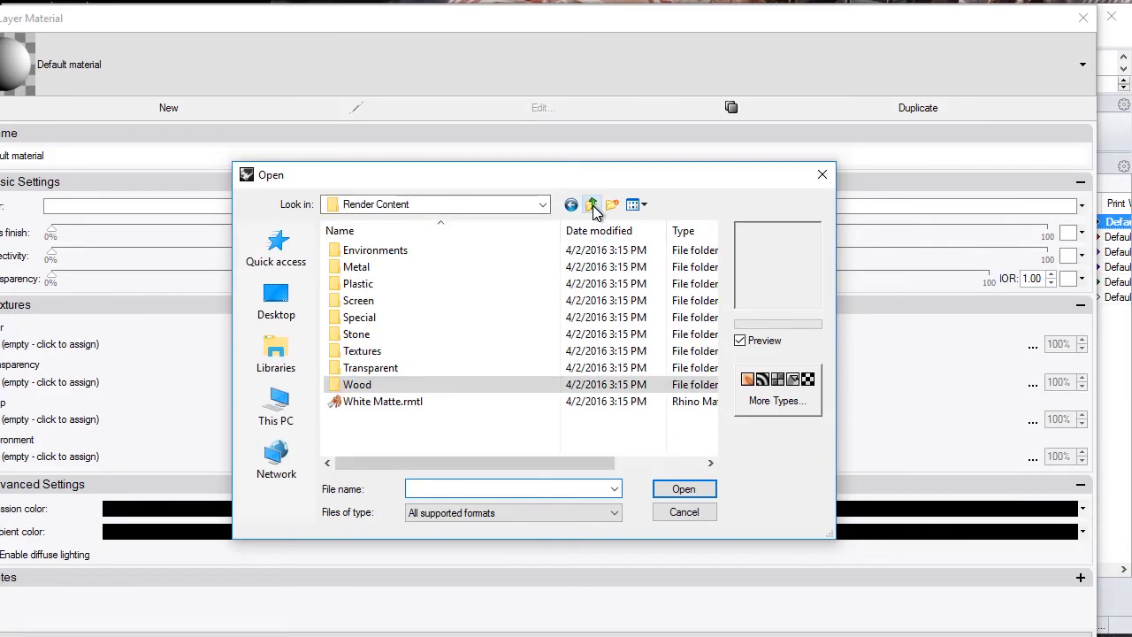
double_click(381, 388)
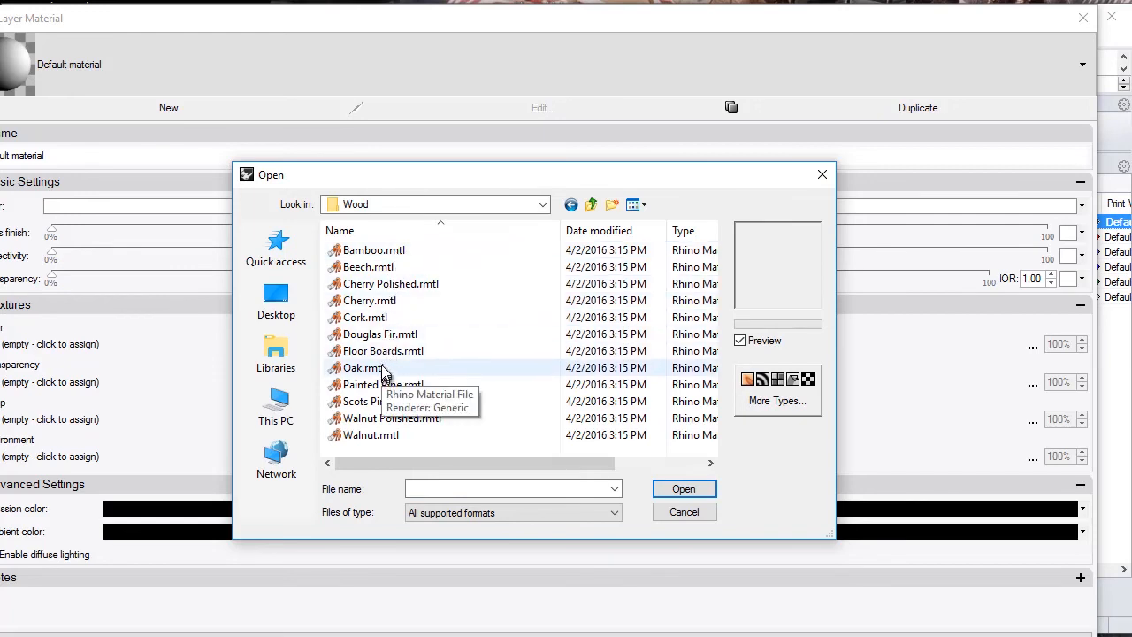
left_click(378, 302)
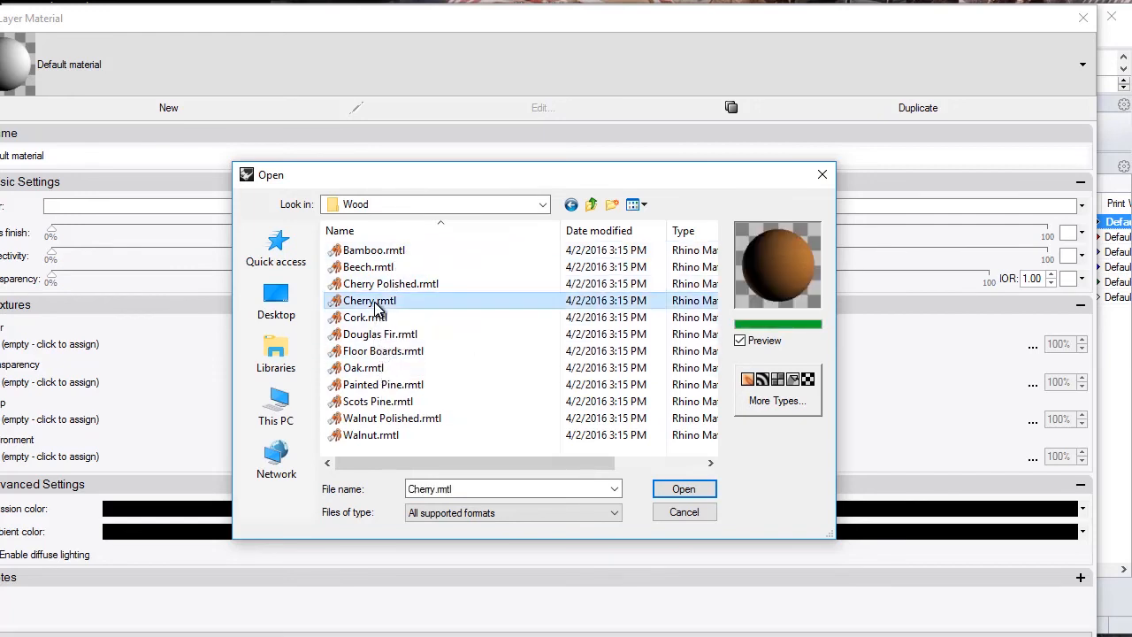
left_click(375, 318)
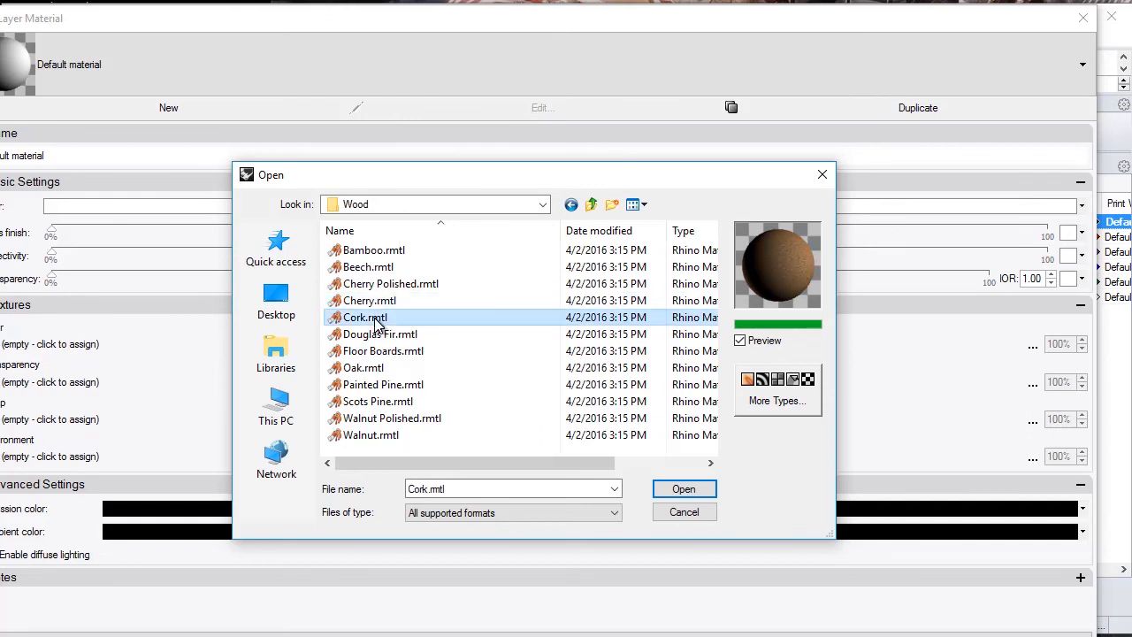
left_click(381, 268)
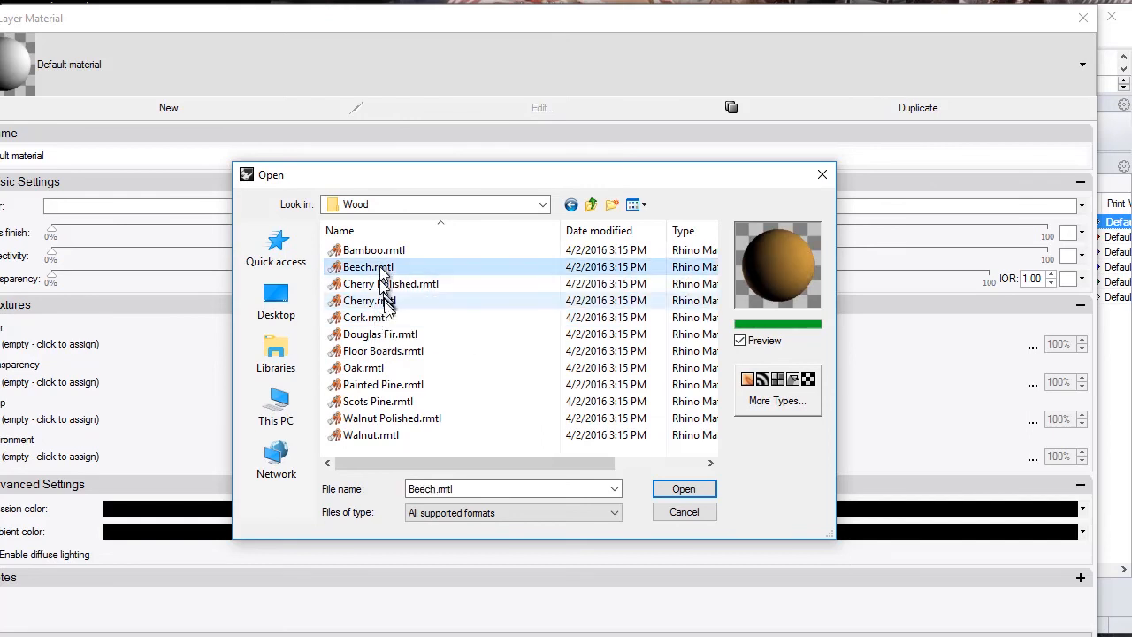
left_click(382, 338)
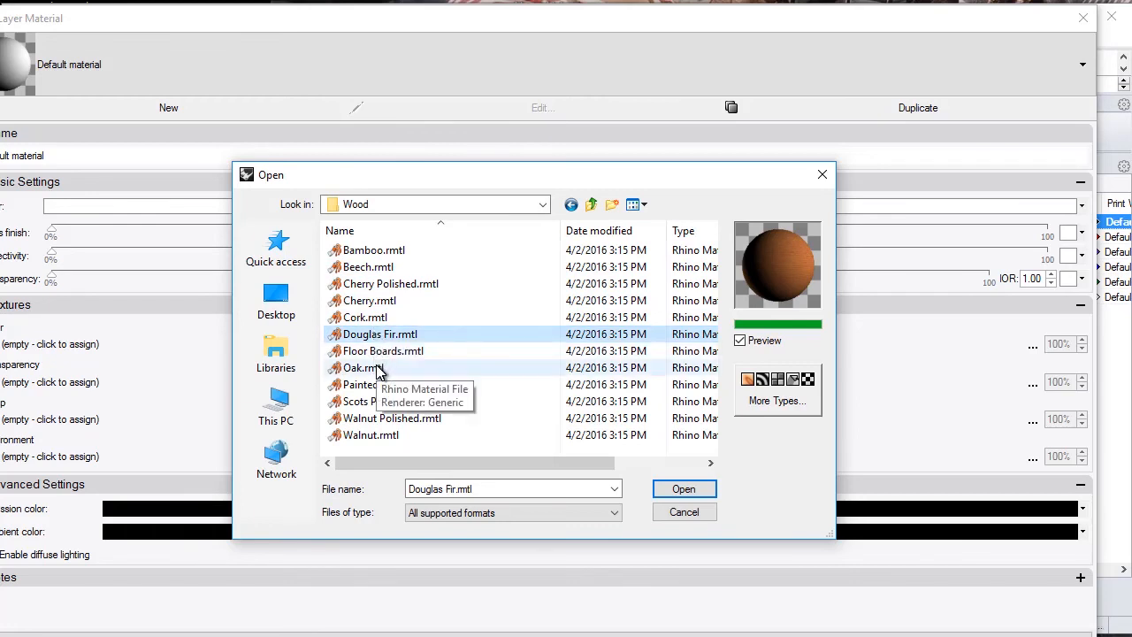
left_click(371, 440)
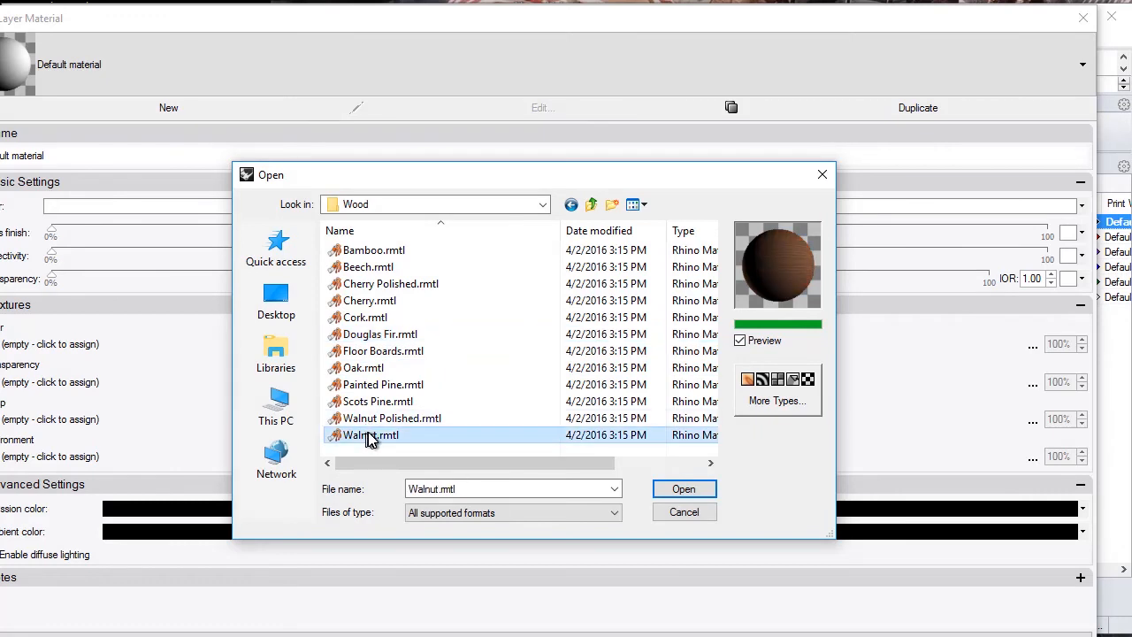
left_click(672, 489)
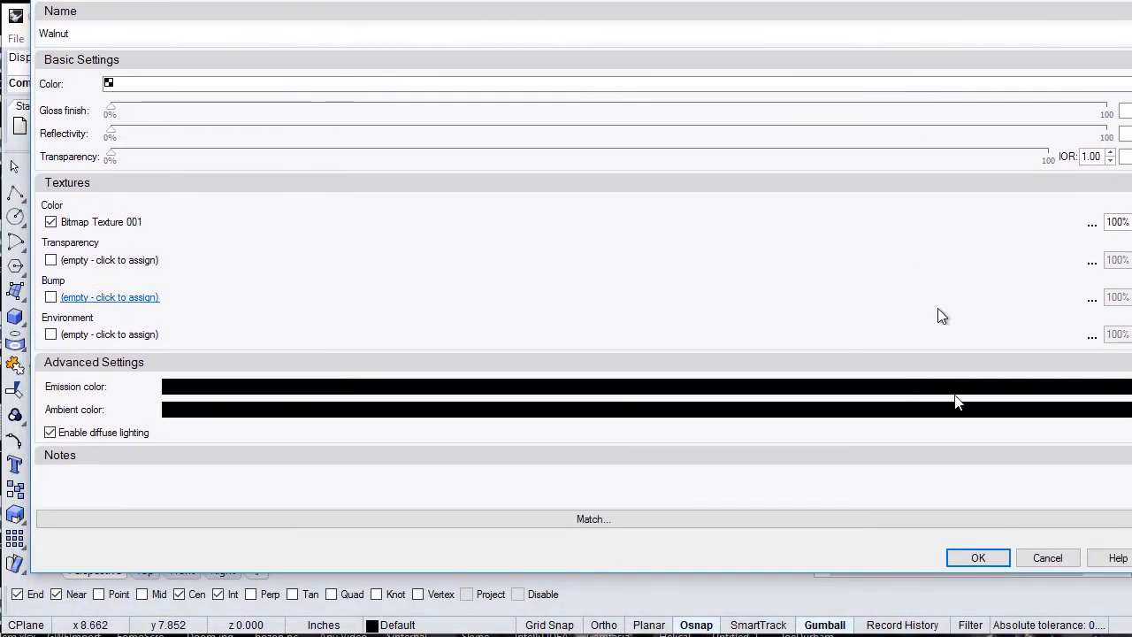
left_click(978, 556)
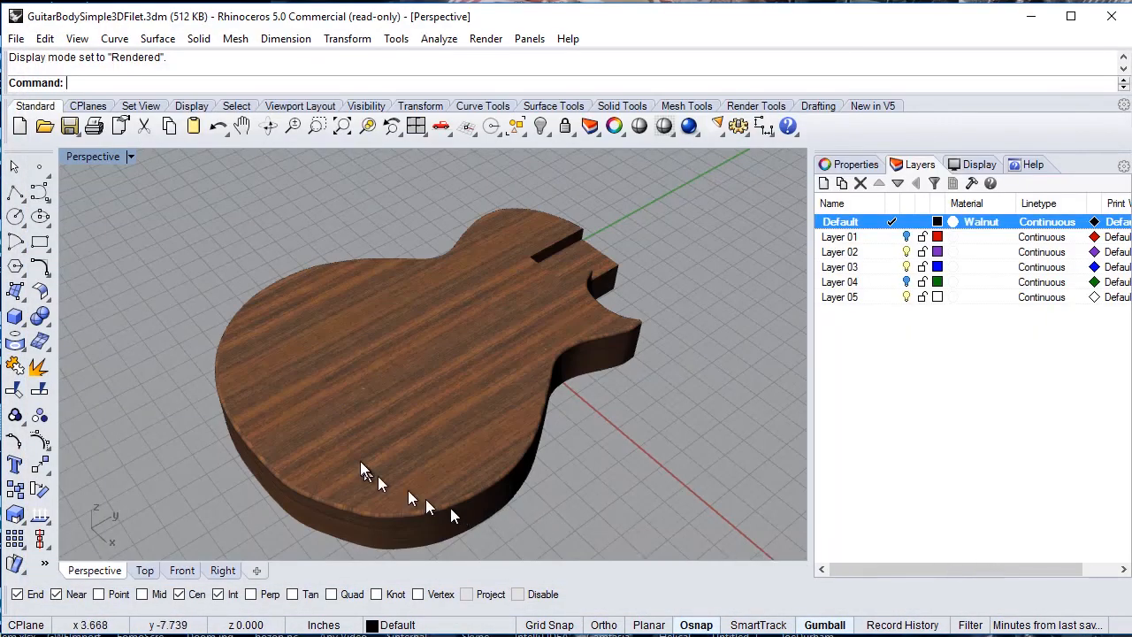
Step: Raise the gloss finish of the Default layer's Walnut material to 80%
right_click_drag(147, 434, 156, 470)
scroll(291, 438, "down", 3)
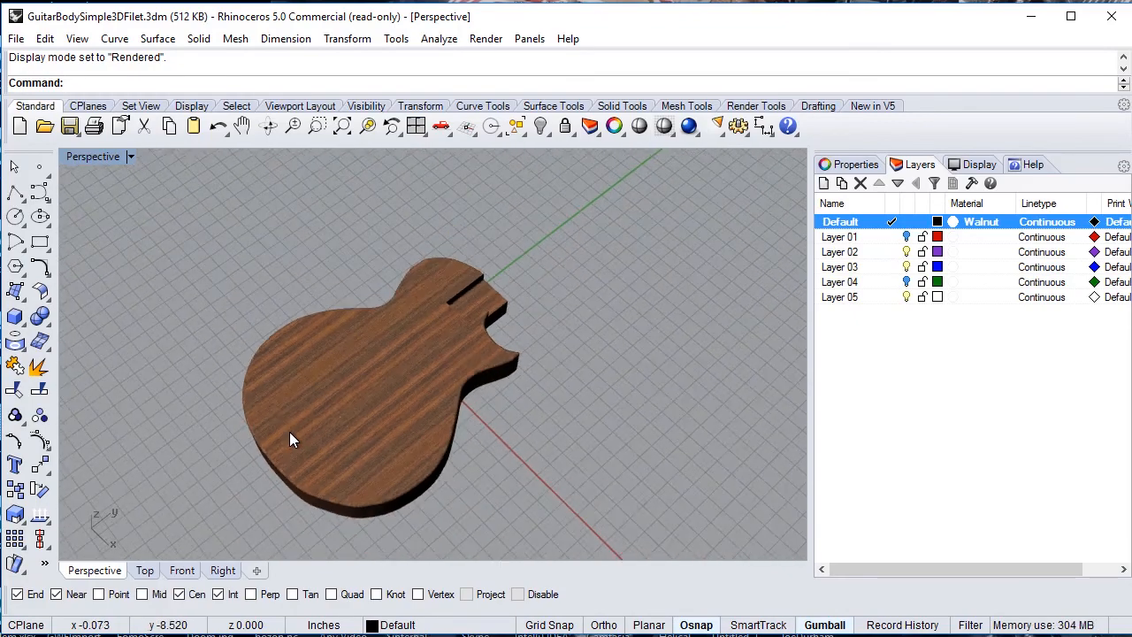
mouse_move(169, 431)
right_mouse_down()
mouse_move(152, 467)
mouse_move(177, 428)
mouse_move(172, 386)
mouse_move(162, 434)
mouse_move(147, 443)
mouse_move(172, 445)
mouse_move(174, 426)
right_mouse_up()
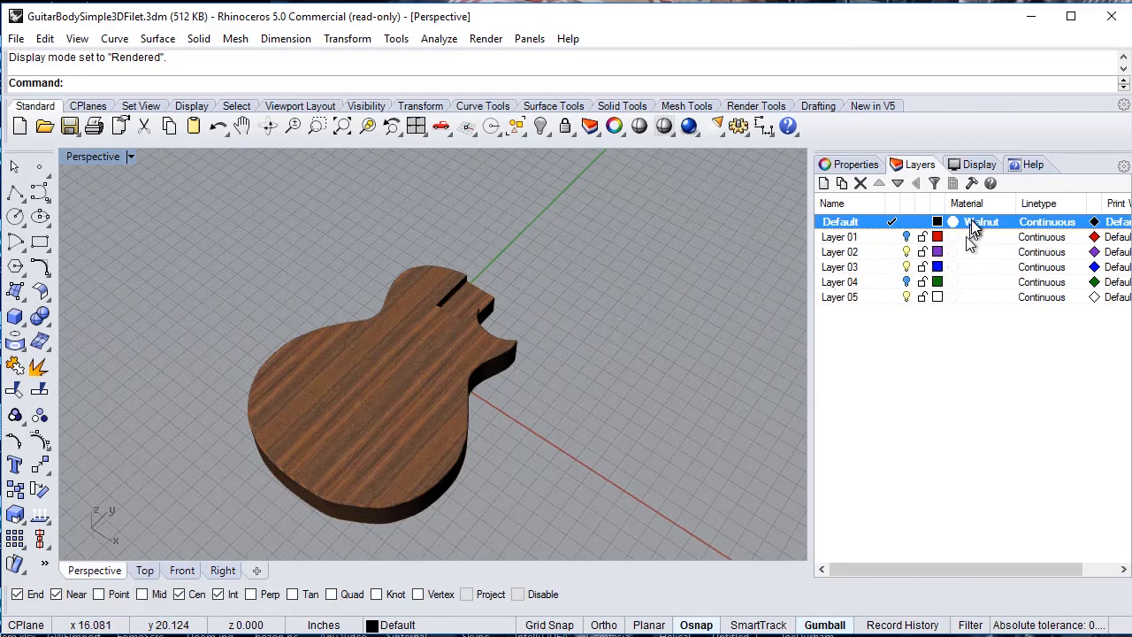
left_click(971, 221)
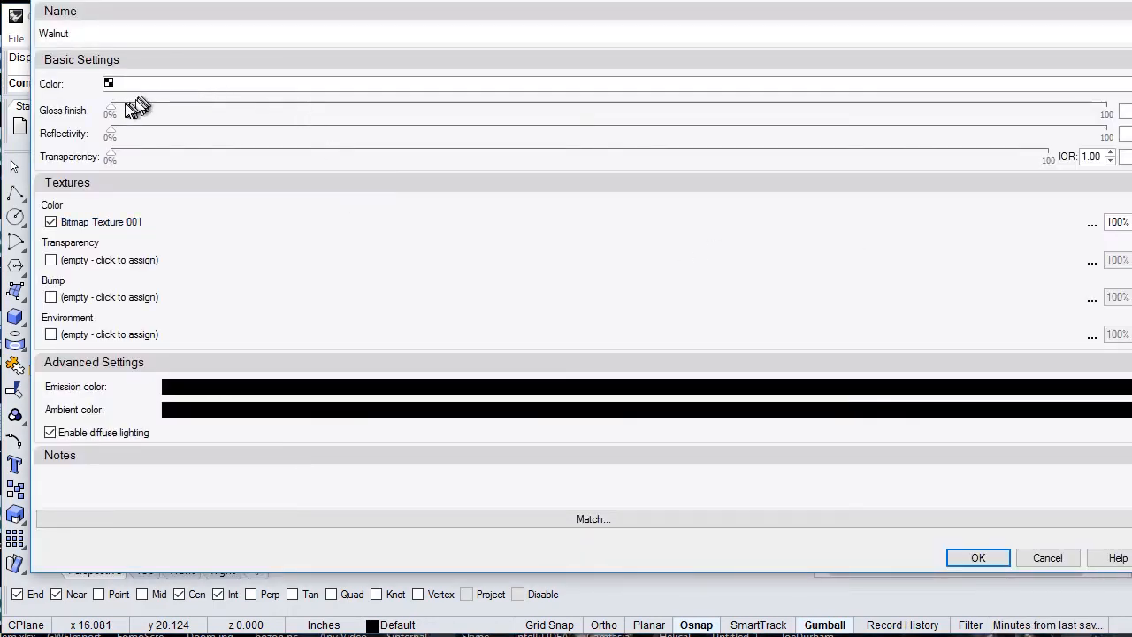
left_click_drag(118, 113, 916, 128)
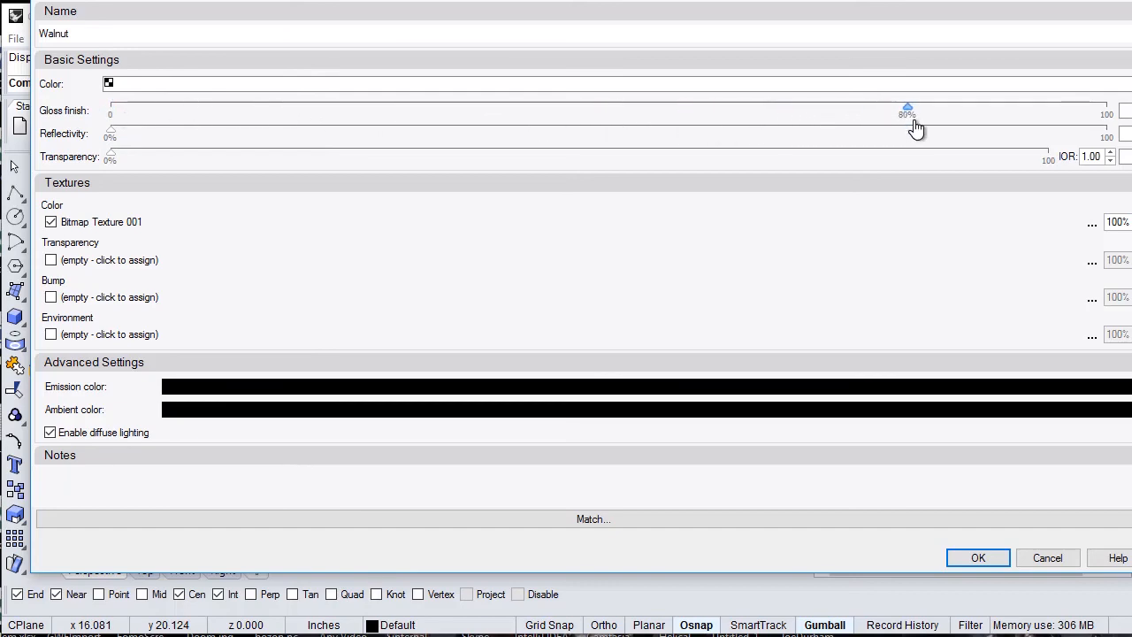
left_click(978, 557)
Step: Examine the glossy walnut body from low and high angles, and fit it in the perspective view
right_click_drag(352, 478, 364, 373)
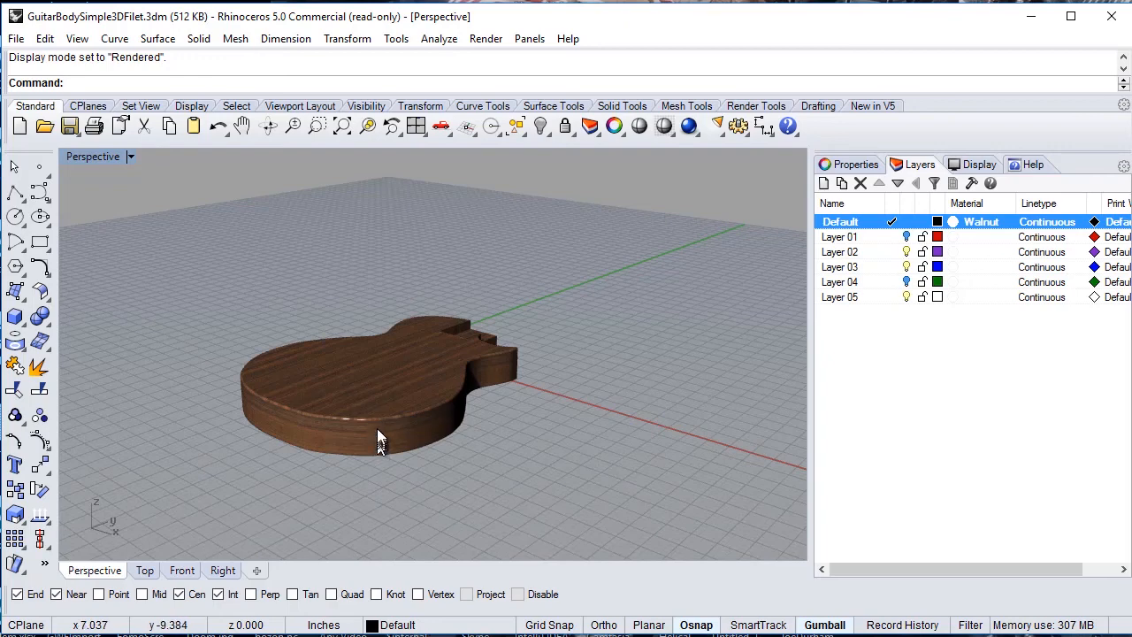
right_click_drag(208, 275, 239, 351)
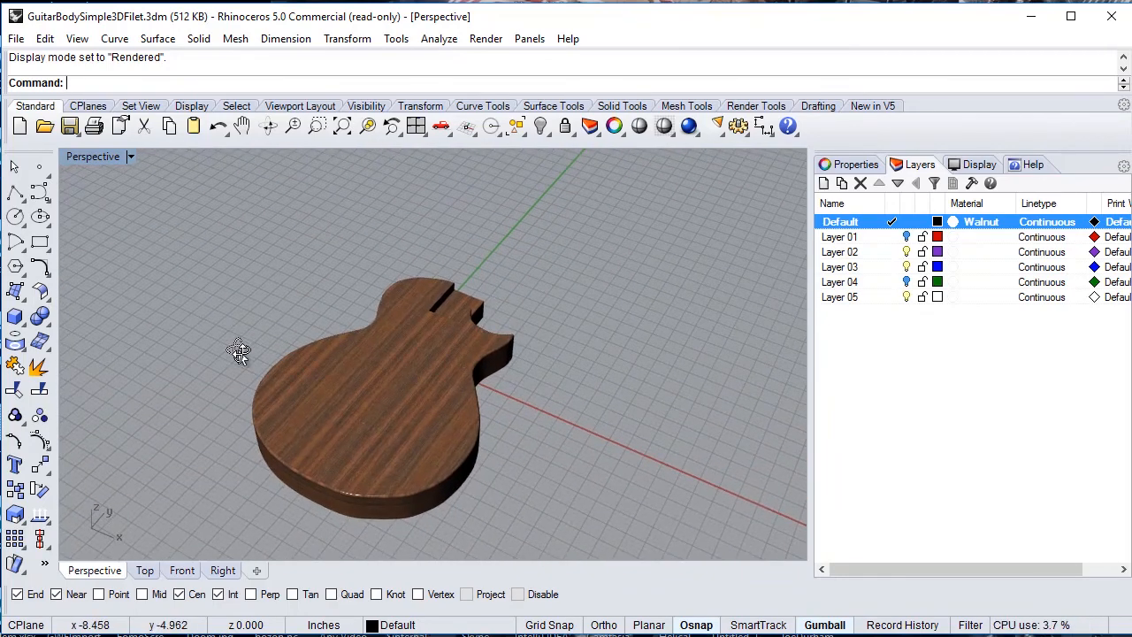
scroll(362, 371, "up", 3)
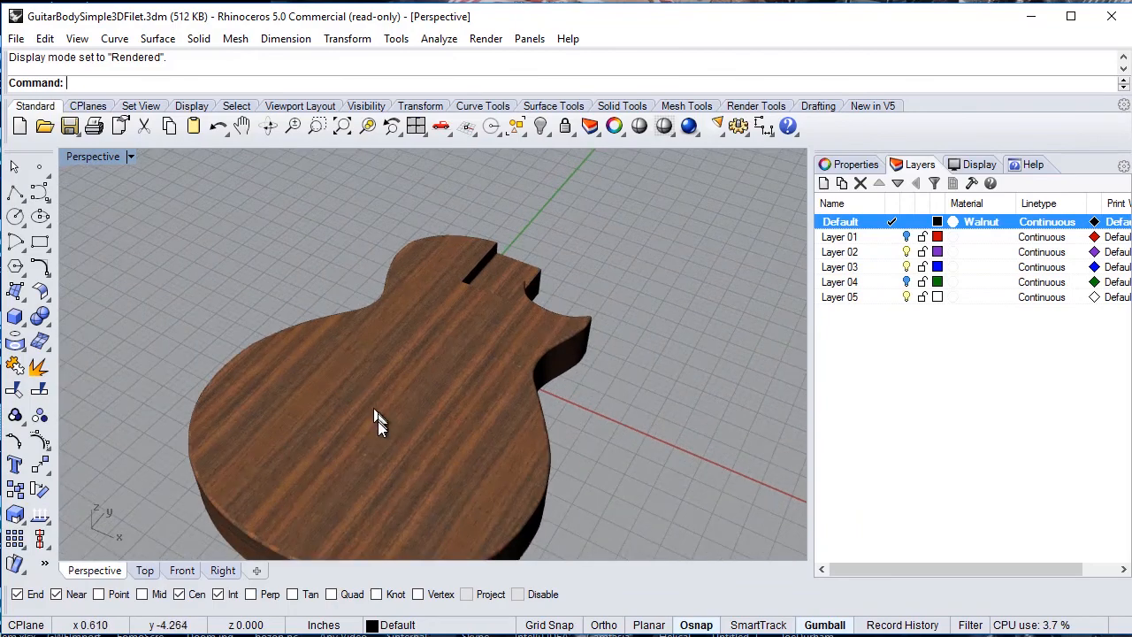
scroll(377, 421, "down", 3)
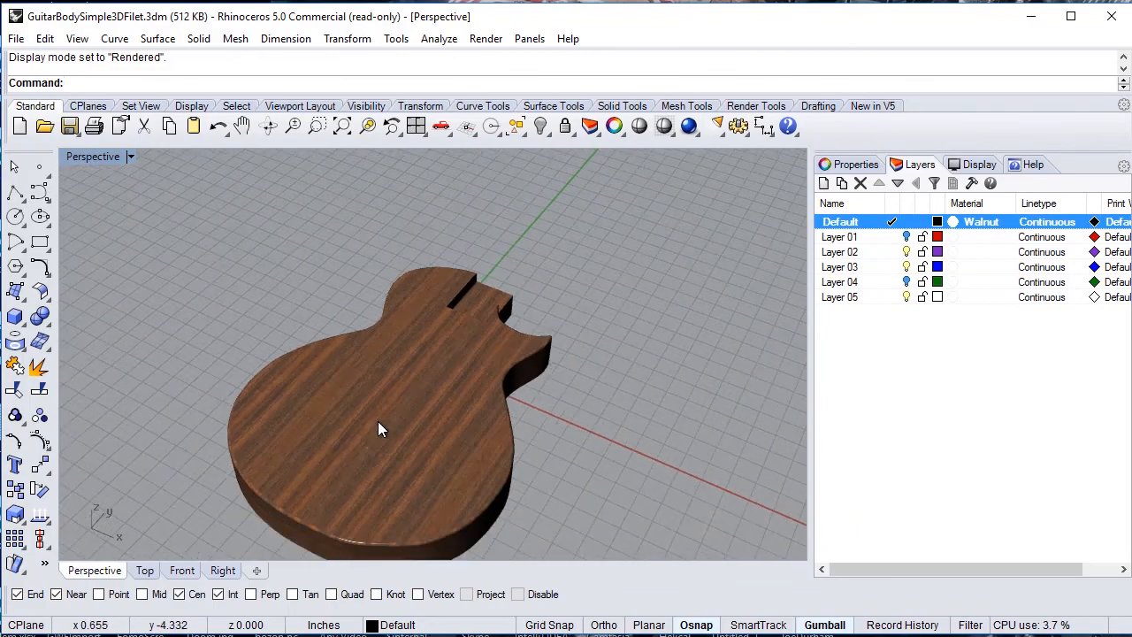
left_click(343, 132)
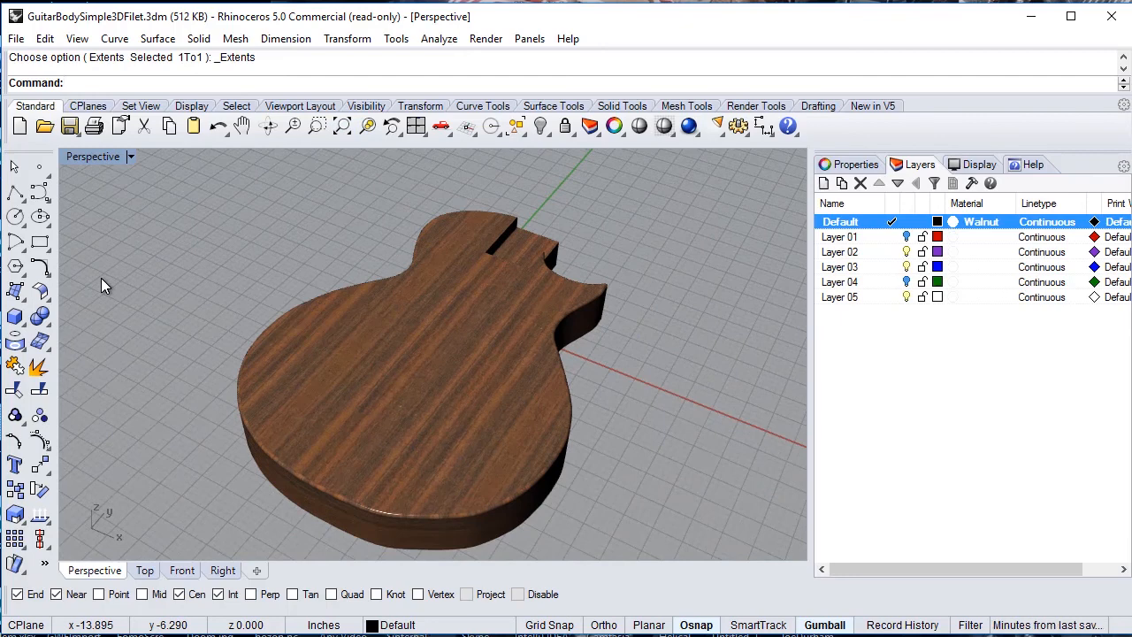